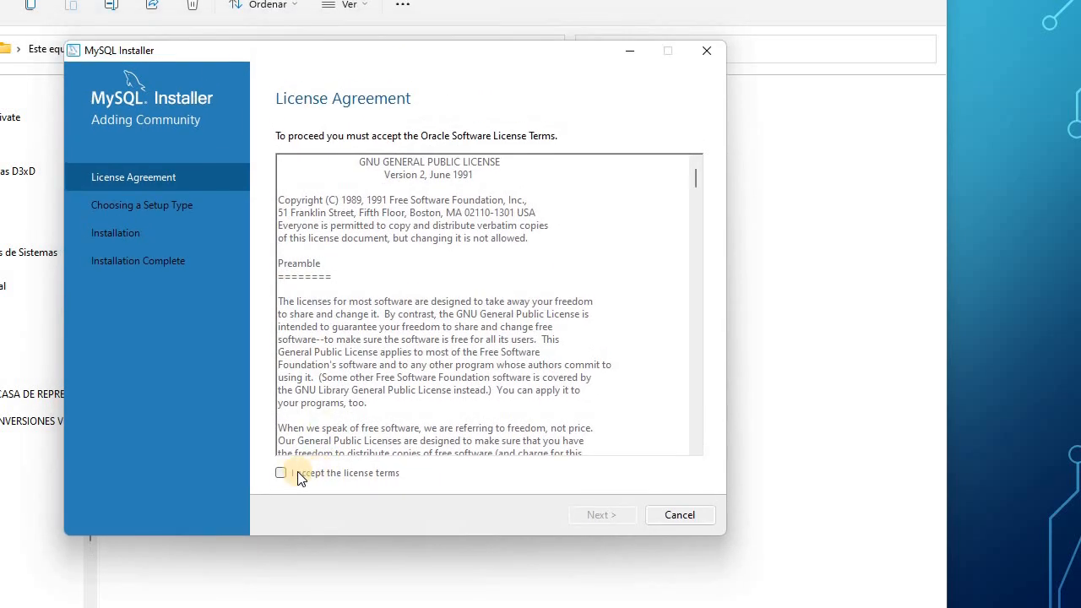
Accept the MySQL license terms and choose the Server only setup type.
click(420, 474)
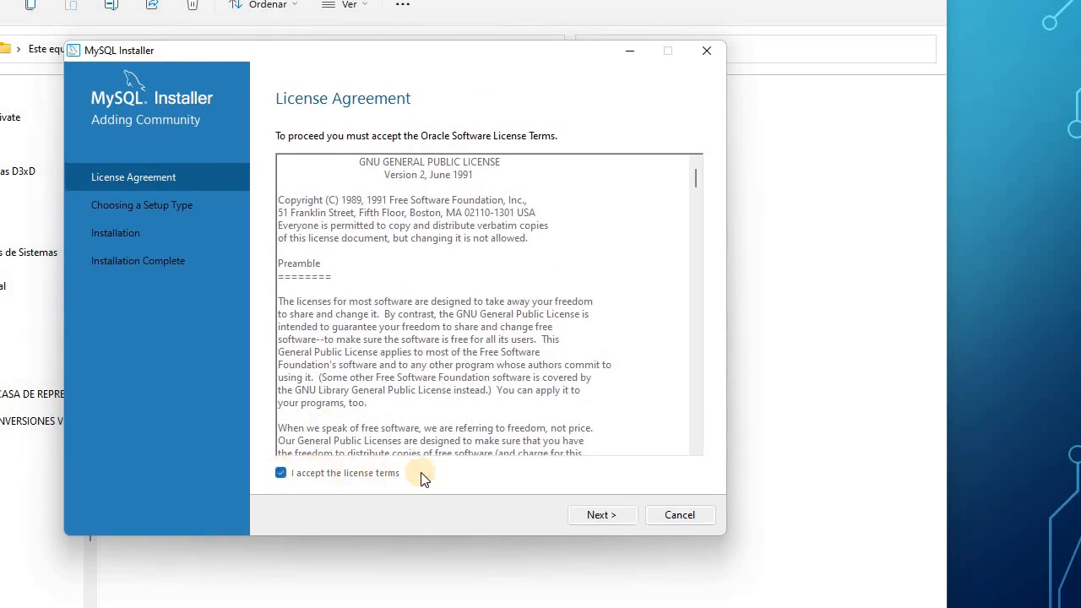
click(602, 515)
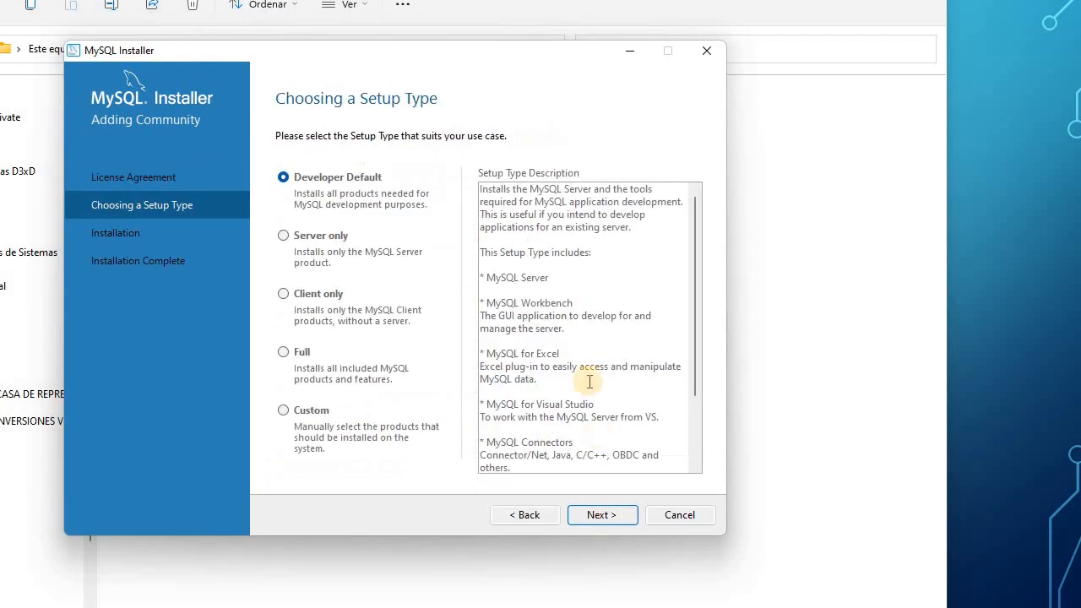
click(283, 238)
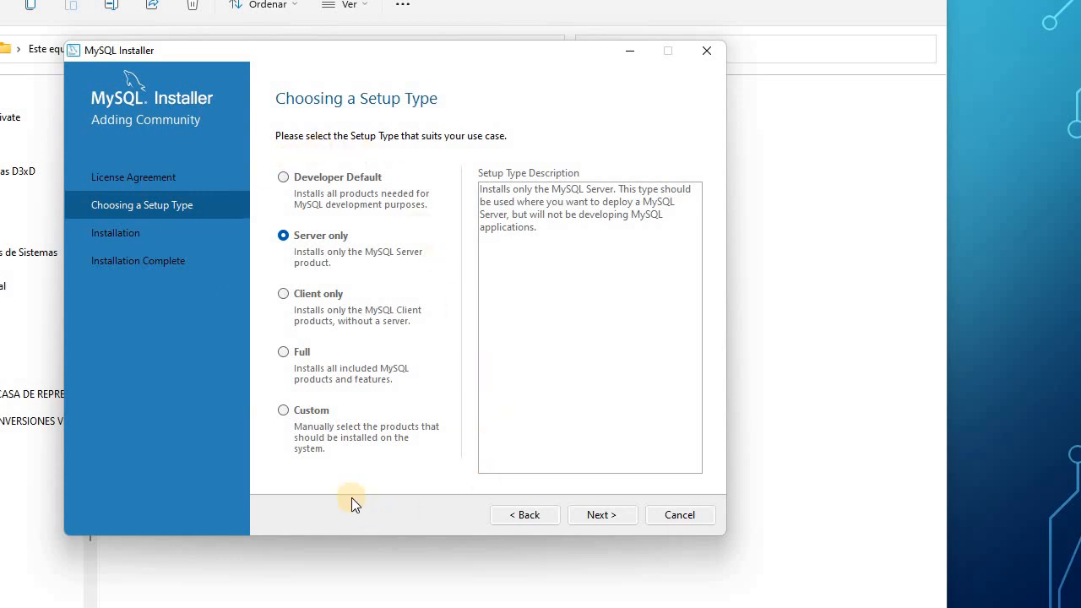
click(285, 235)
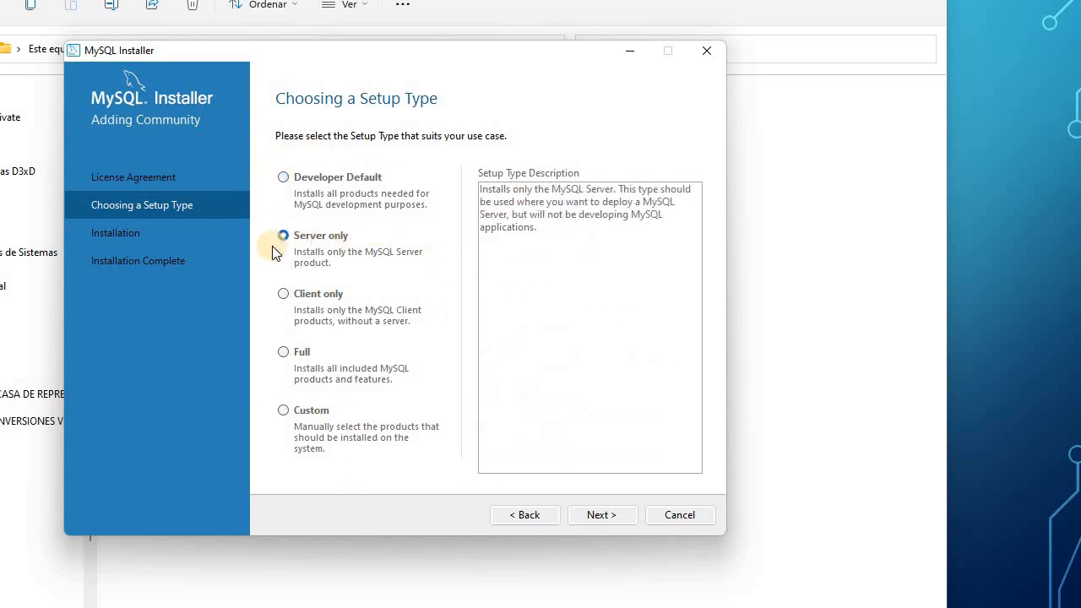
Install MySQL Server 5.6.24 and continue to the Product Configuration page.
click(604, 515)
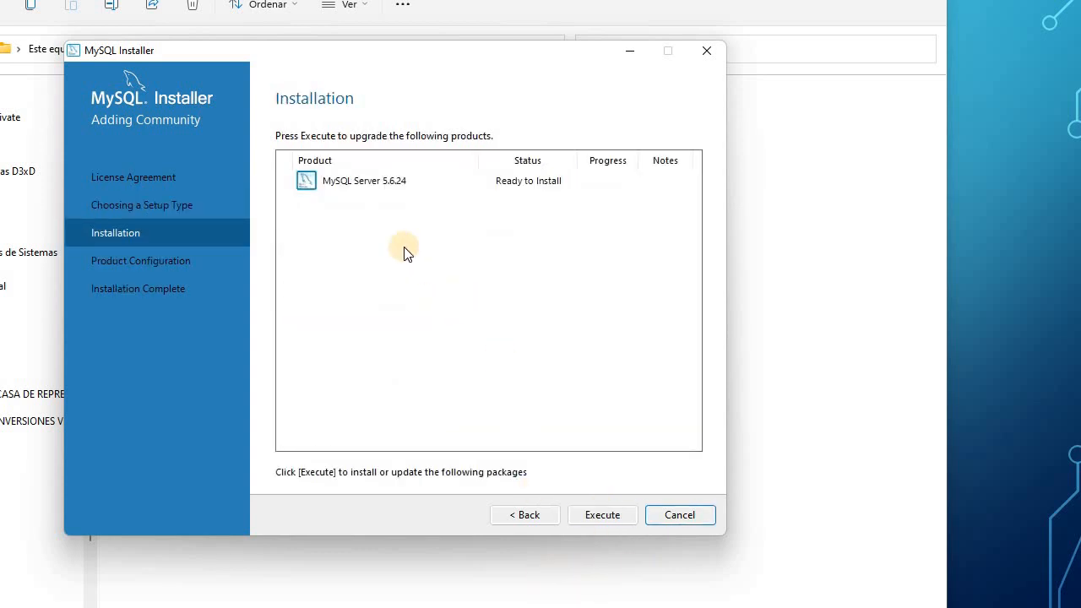
click(329, 184)
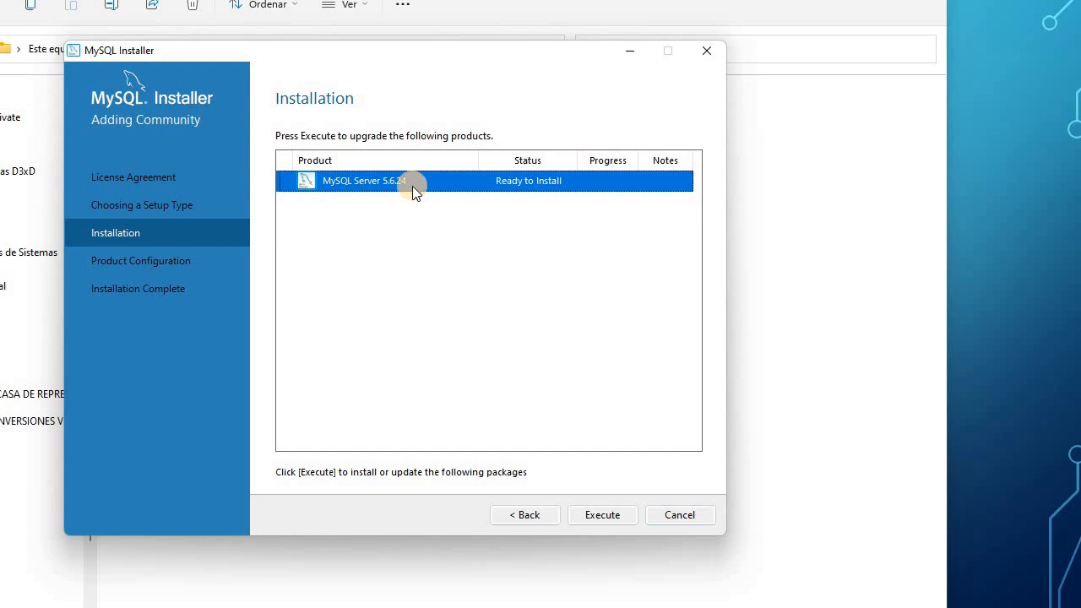
click(602, 515)
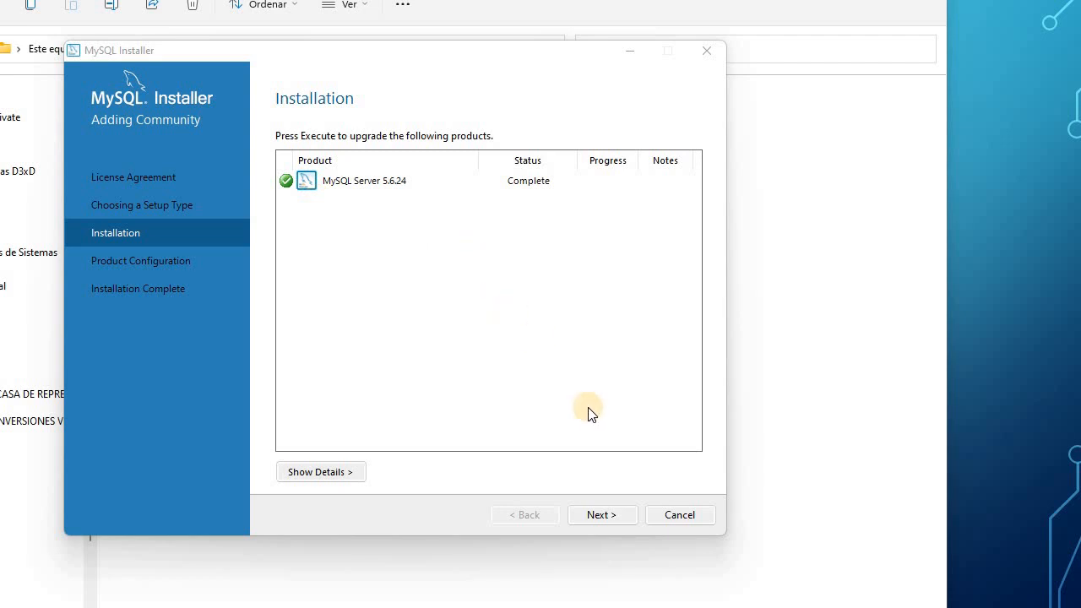
click(614, 515)
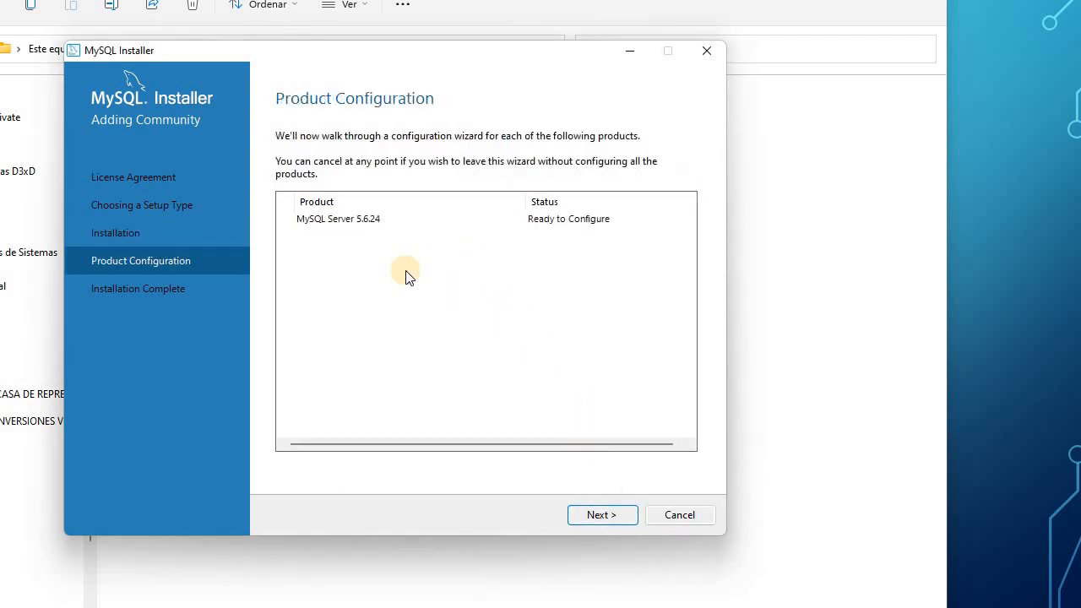
Begin configuring MySQL Server 5.6.24, comparing the Server Machine, Dedicated Machine and Development Machine config types.
click(605, 514)
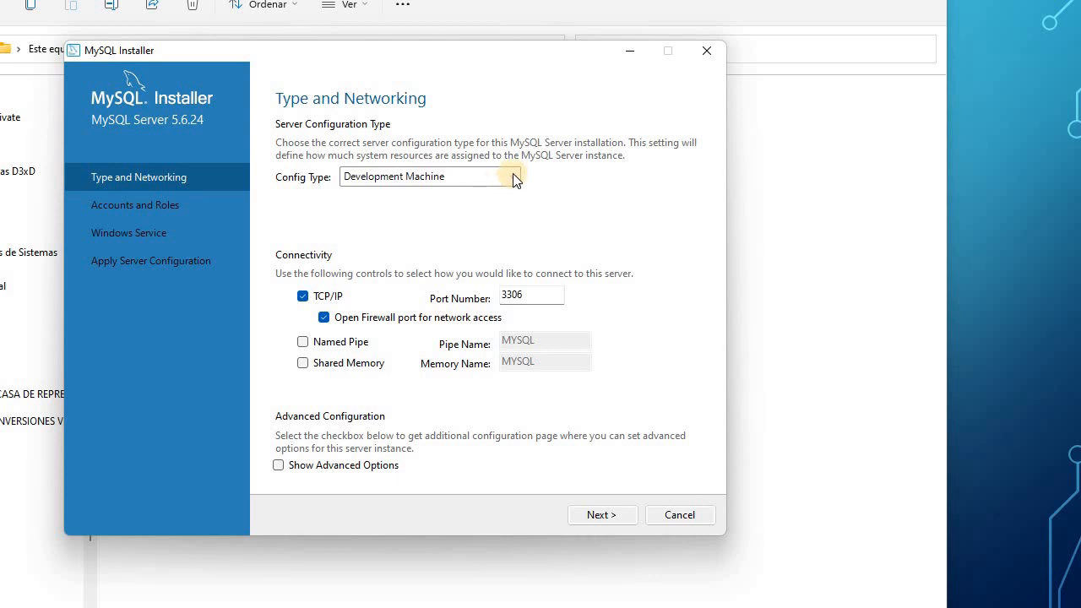
click(514, 177)
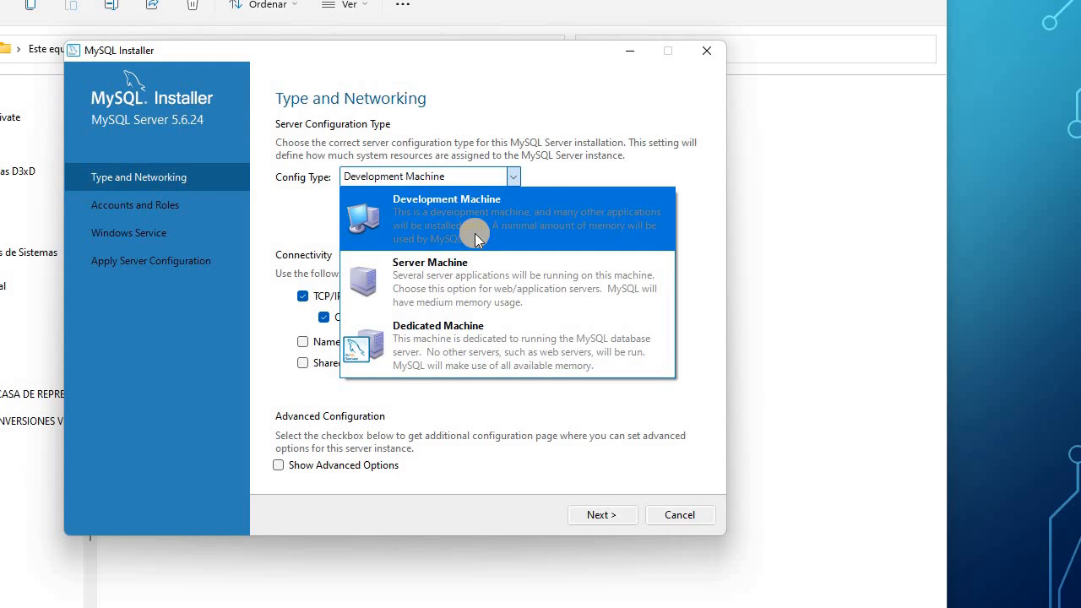
click(440, 272)
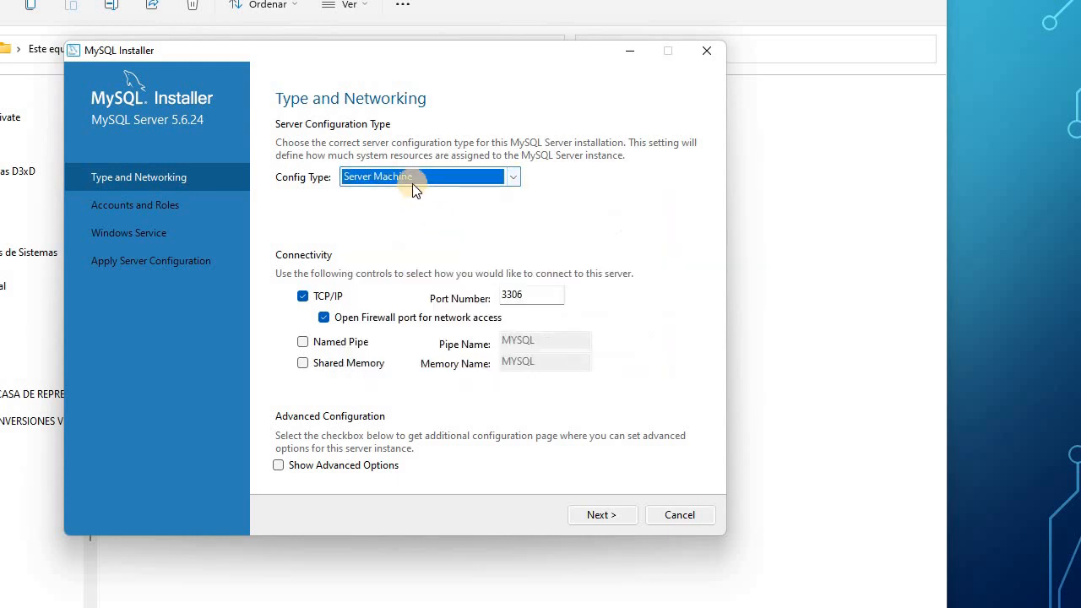
click(515, 176)
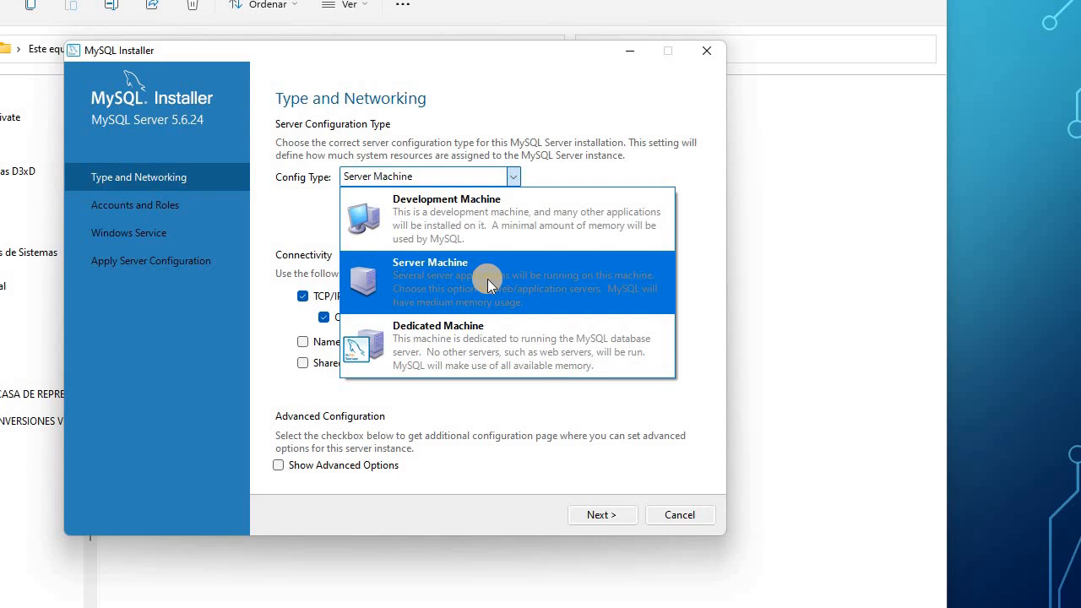
click(487, 349)
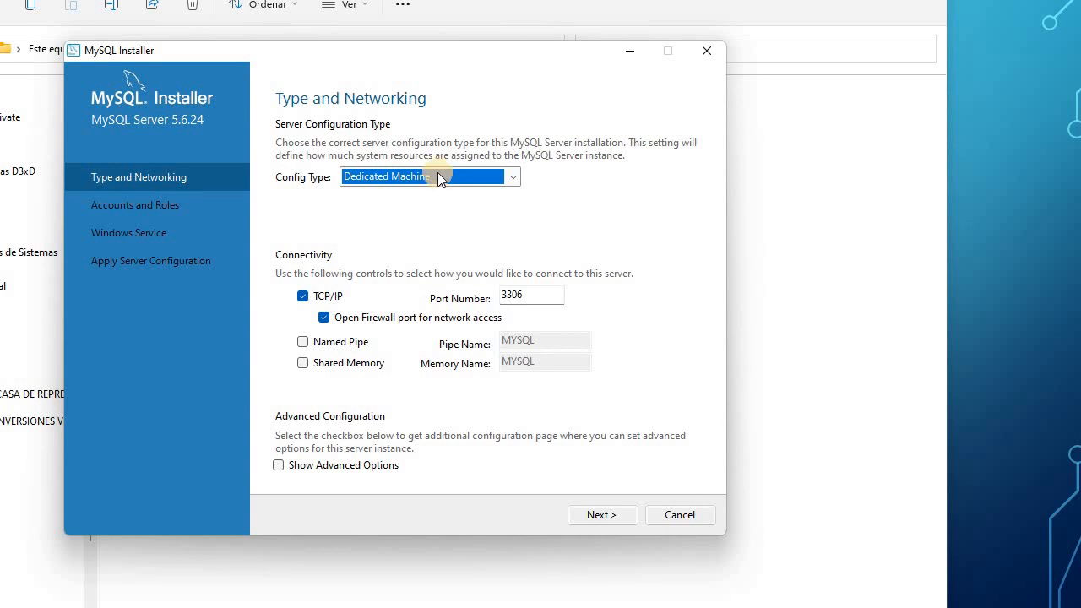
click(438, 174)
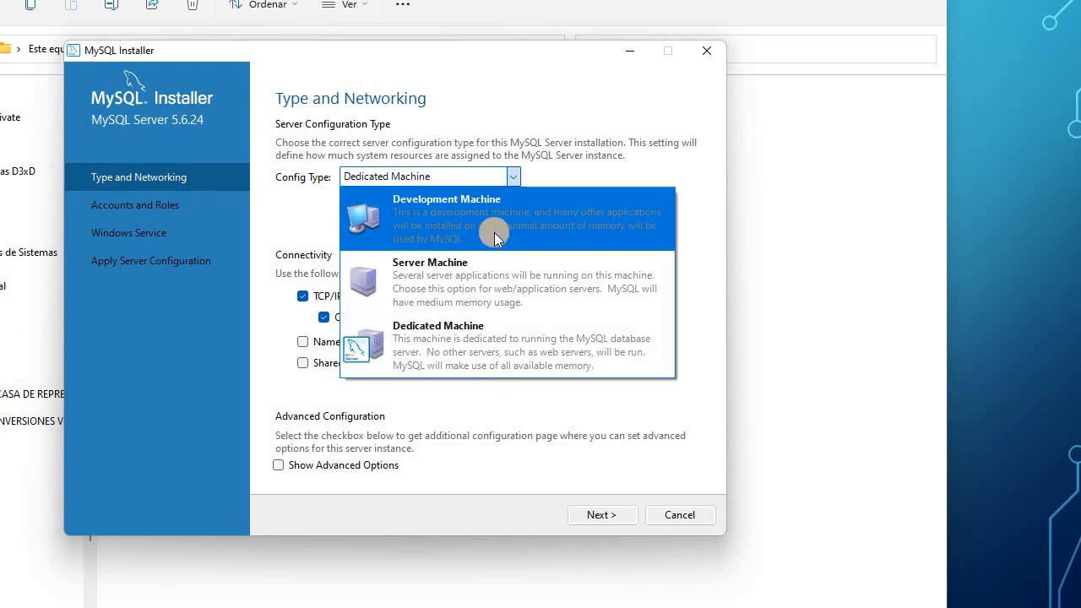
click(434, 218)
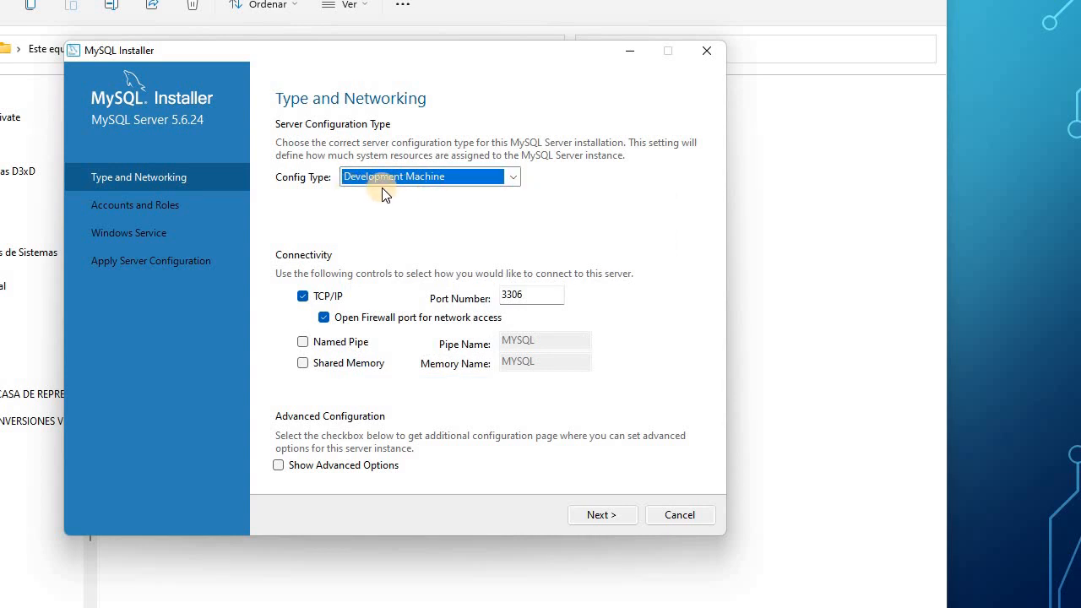
Settle on the Development Machine config type and check the TCP/IP port 3306 value.
click(514, 176)
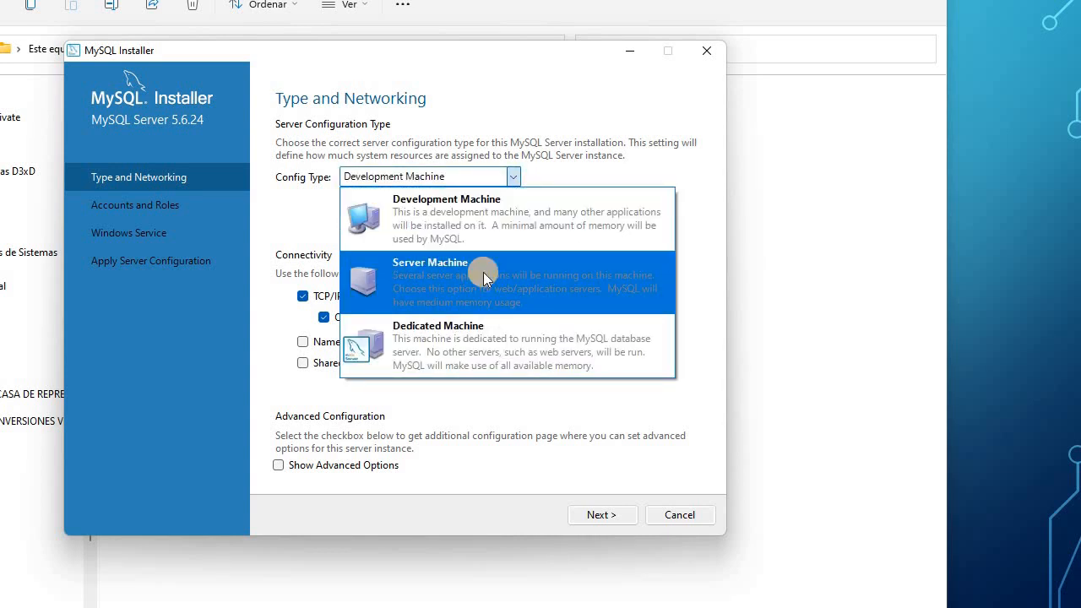
click(395, 282)
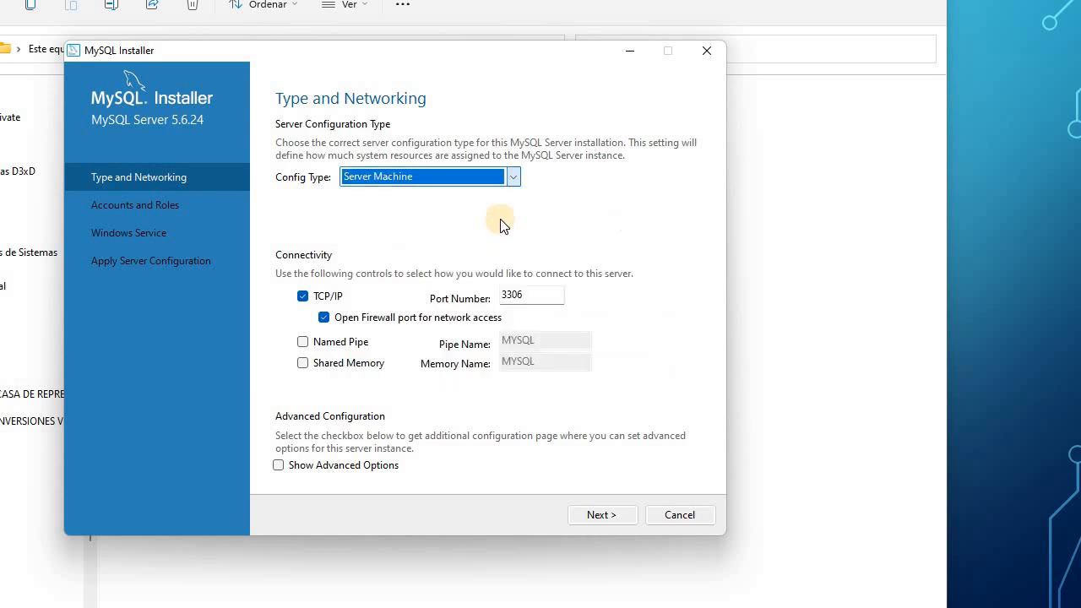
click(514, 177)
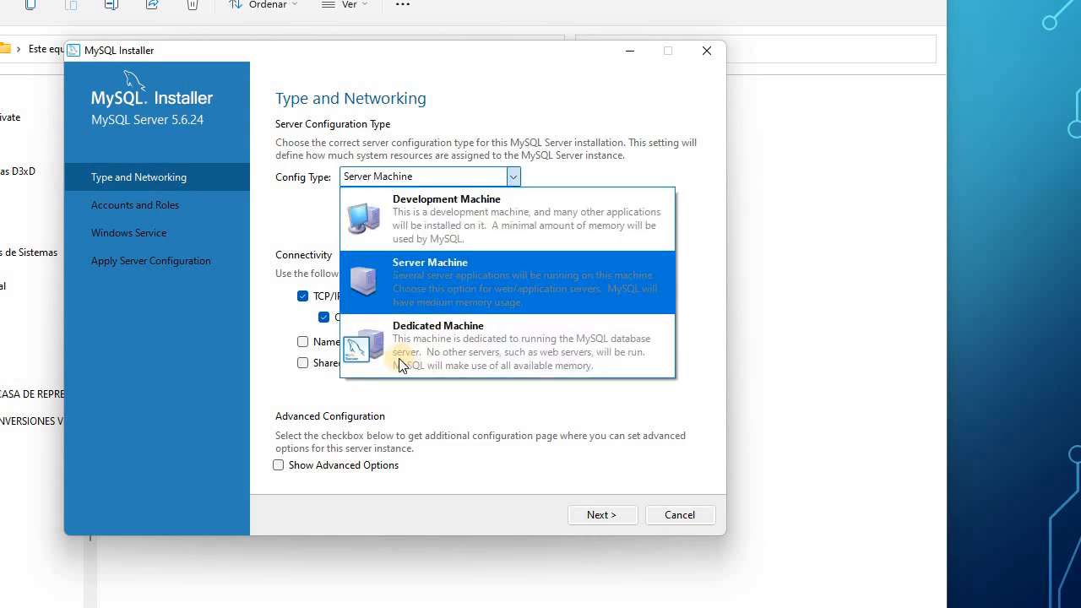
click(481, 348)
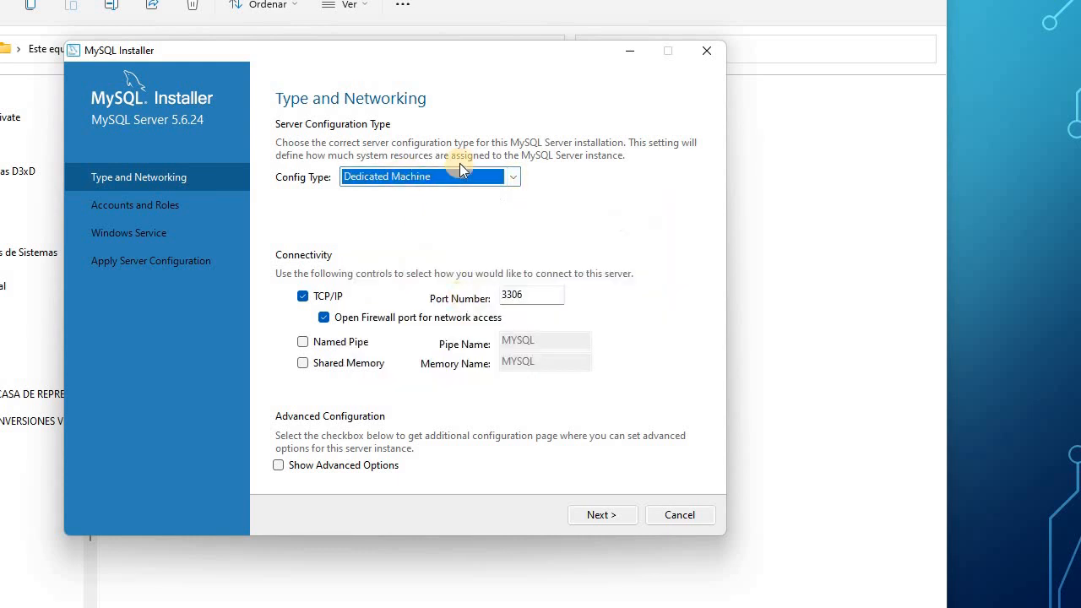
click(515, 182)
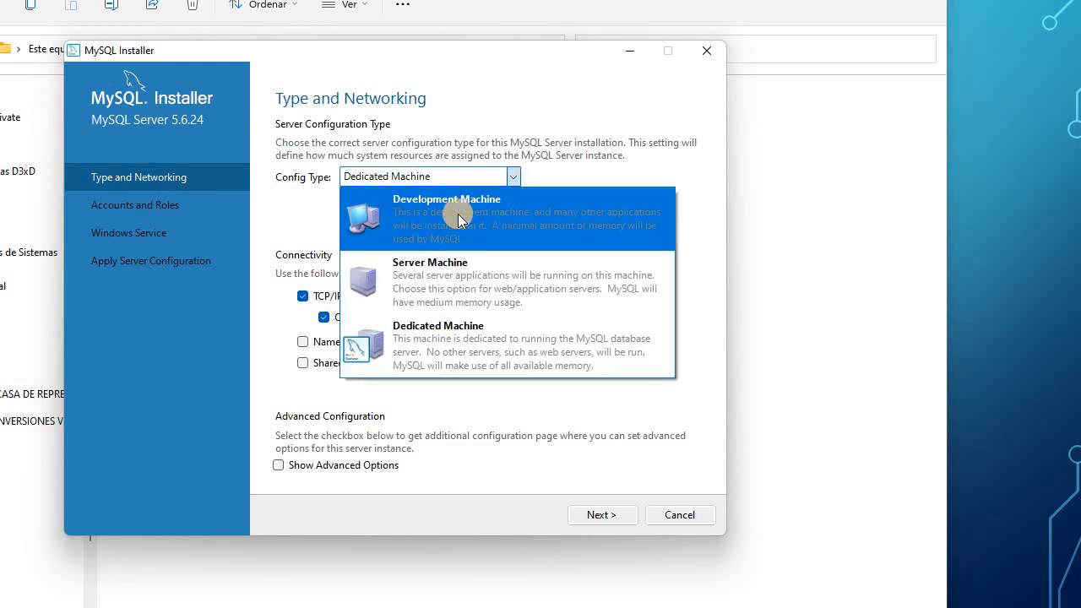
click(458, 214)
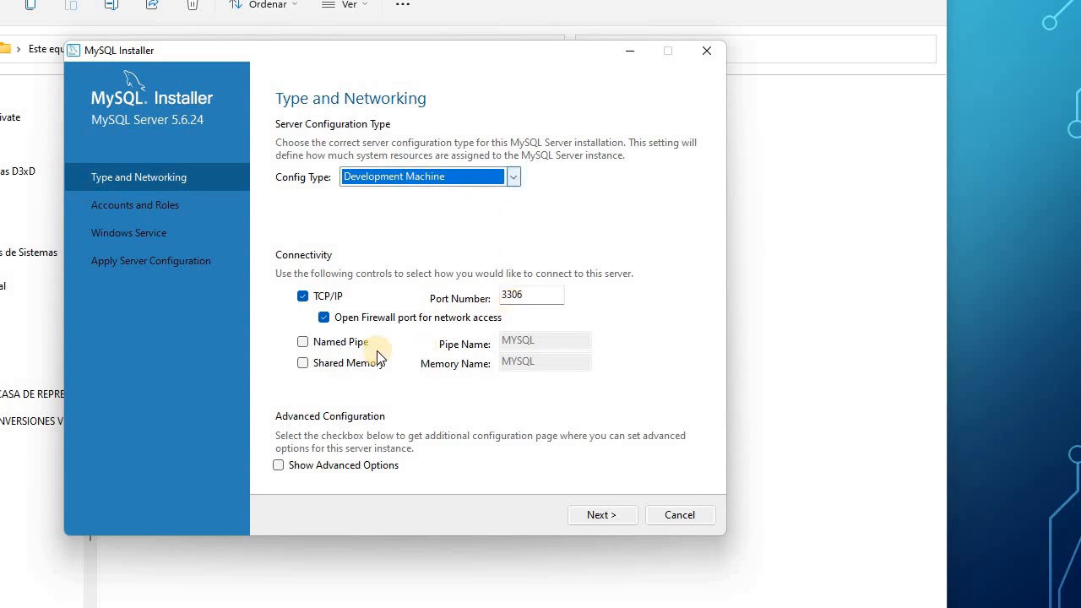
drag(543, 295, 465, 296)
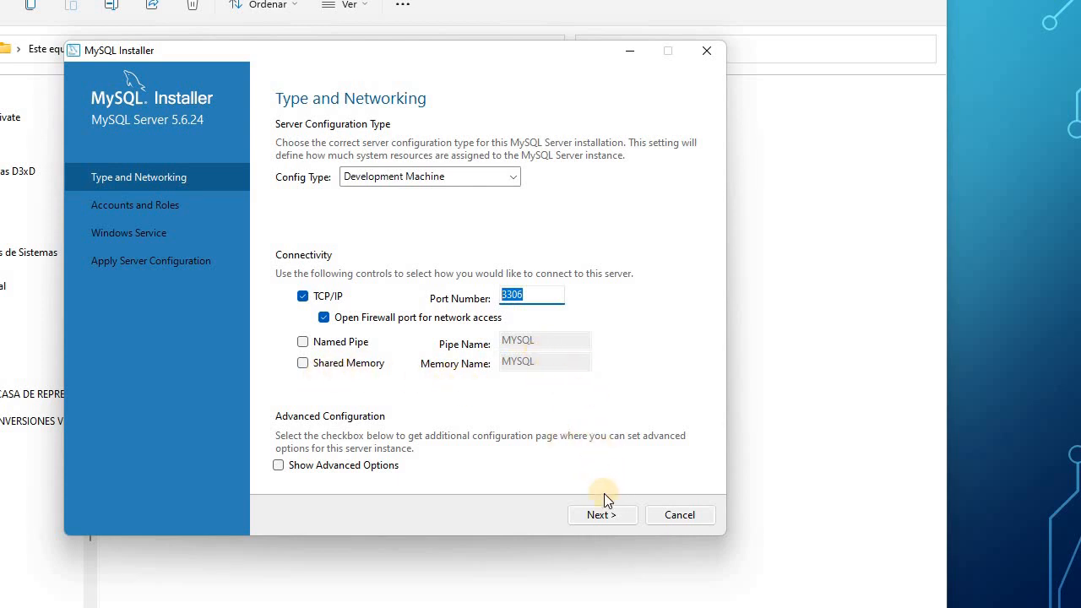
Enter and confirm the root account password, keeping the MySQL56 Windows service unchanged.
click(601, 514)
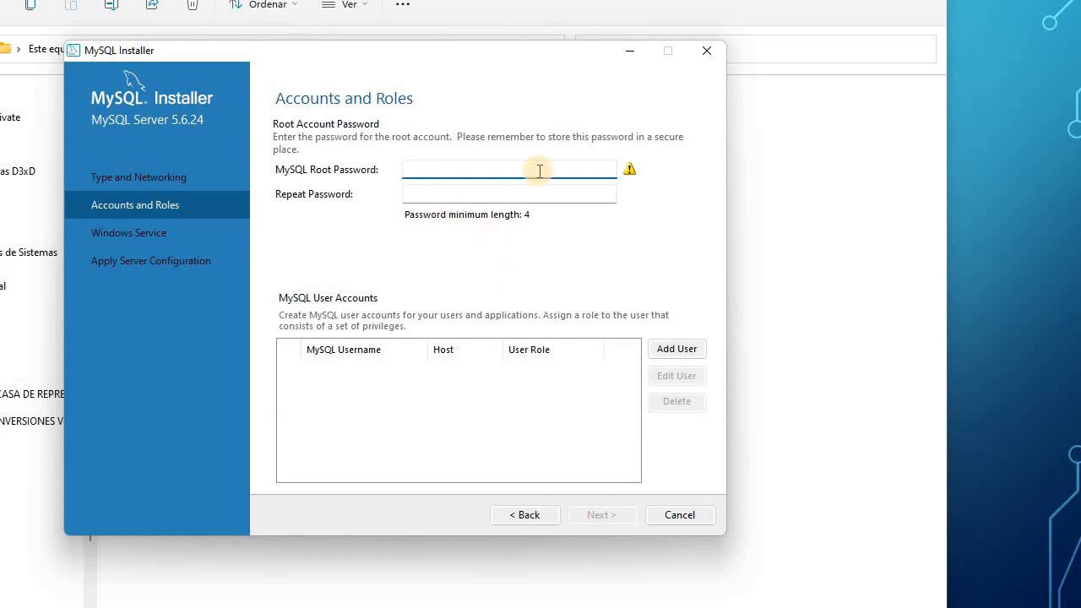
text(1234)
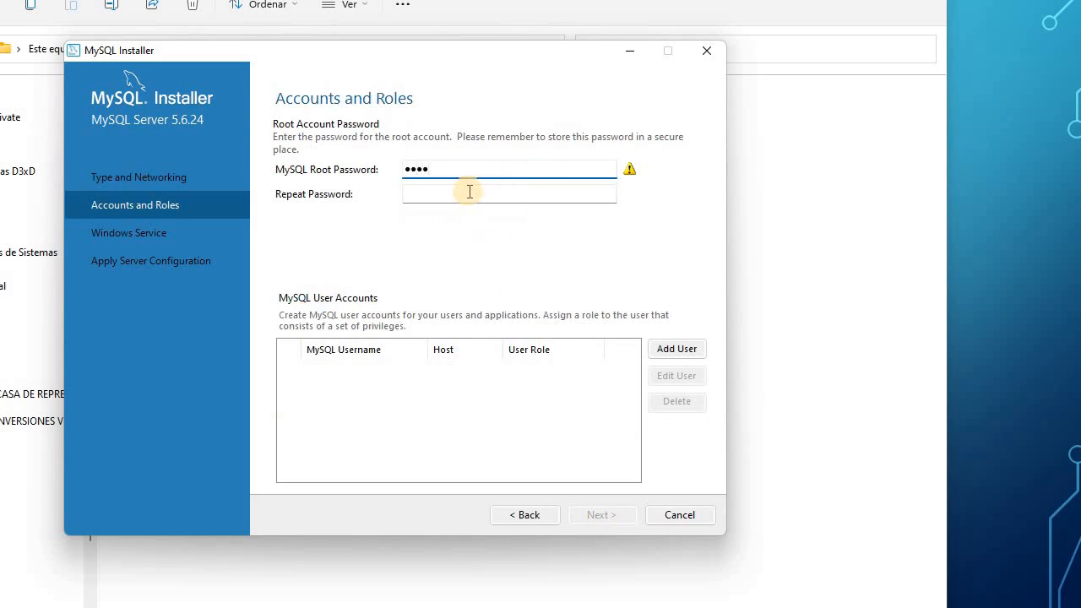
click(470, 191)
text(1234)
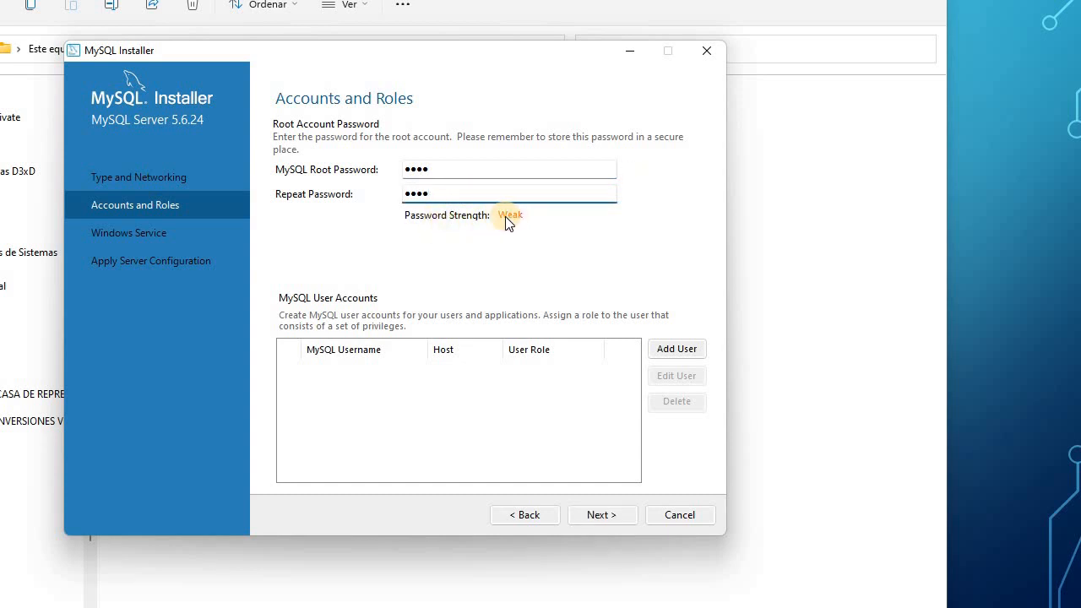
click(613, 514)
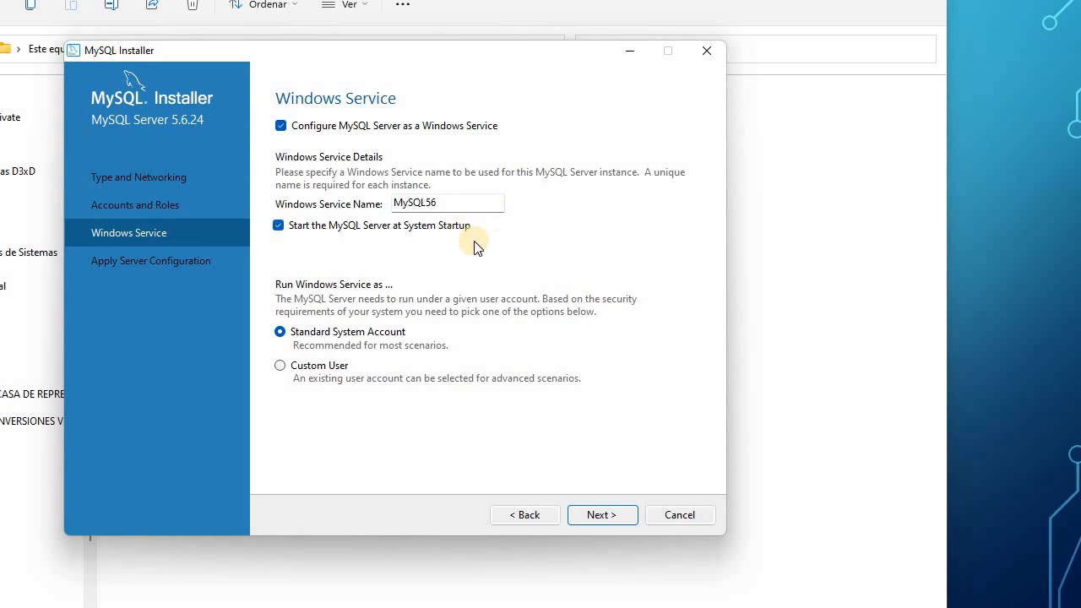
click(614, 517)
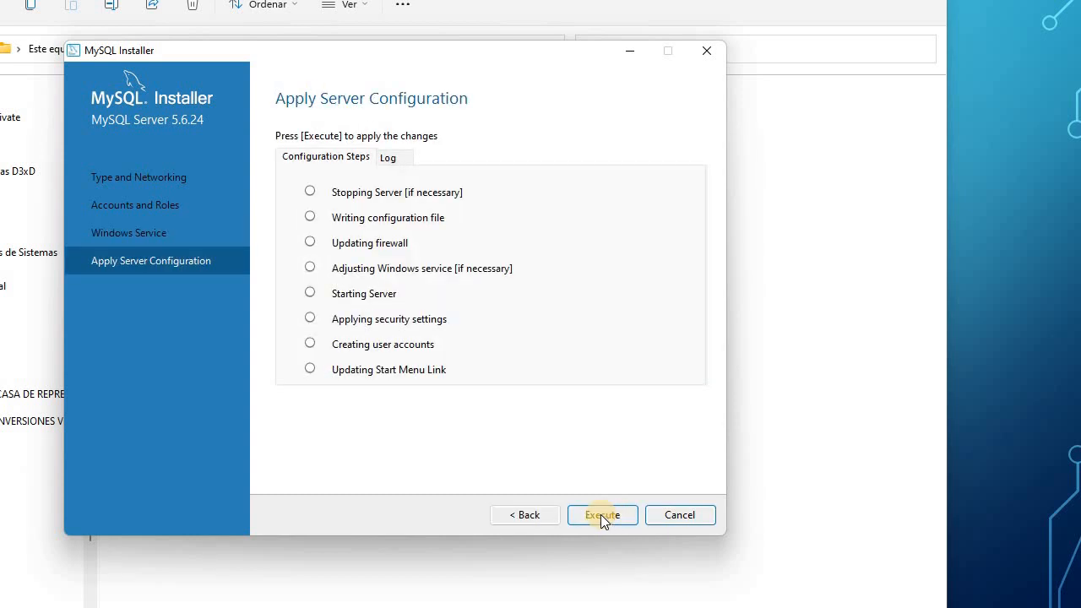
Apply the MySQL Server 5.6.24 configuration steps and close the installer once installation completes.
click(601, 514)
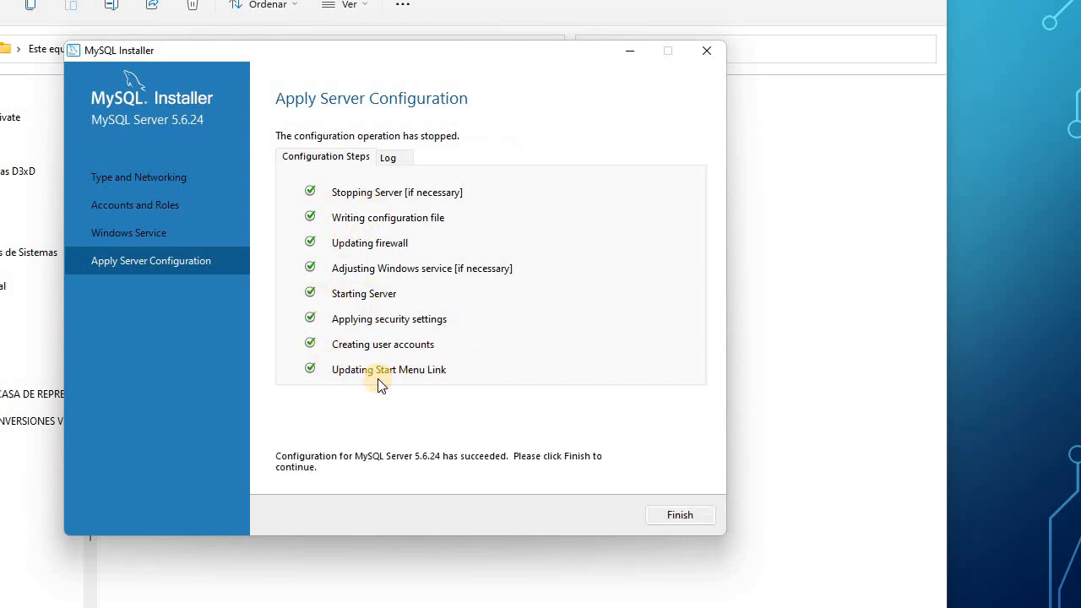
click(680, 515)
click(589, 519)
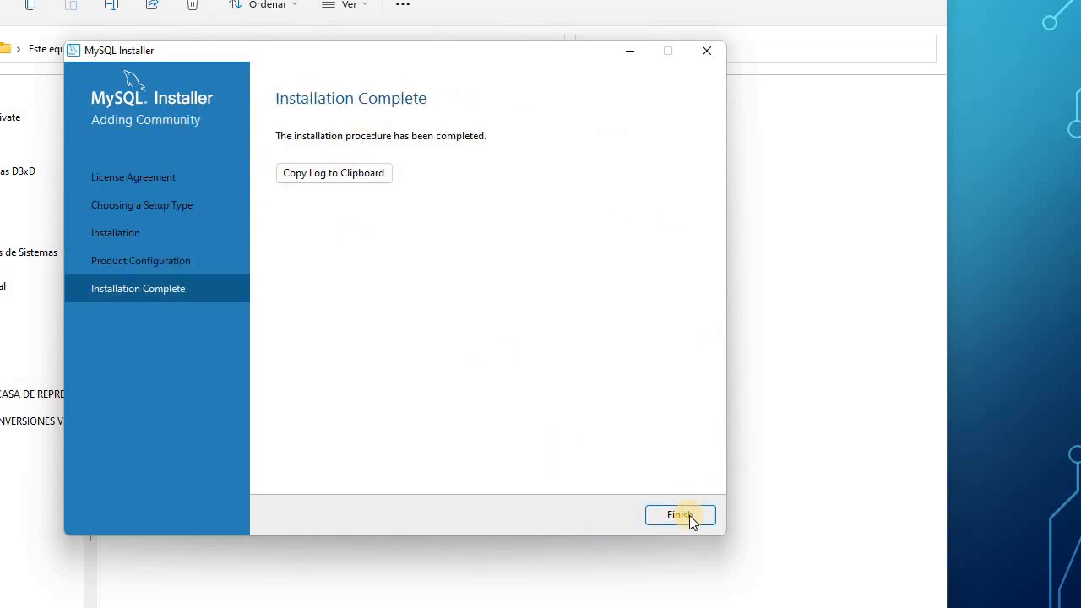
click(659, 520)
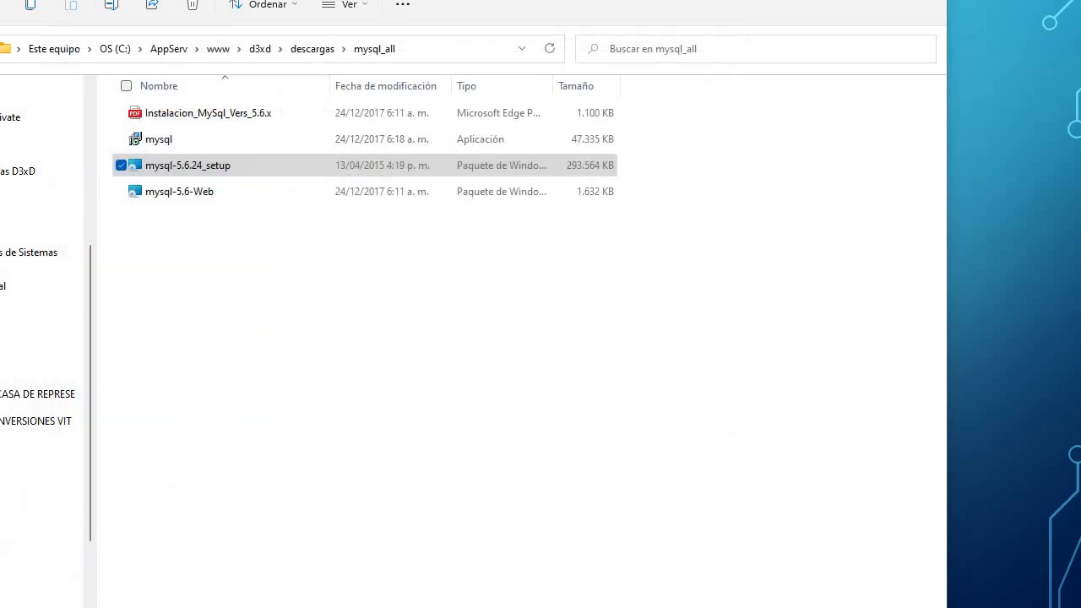
Advance the presentation one slide, then select Setup_Gisin3_11 in the demos folder.
key(alt+Tab)
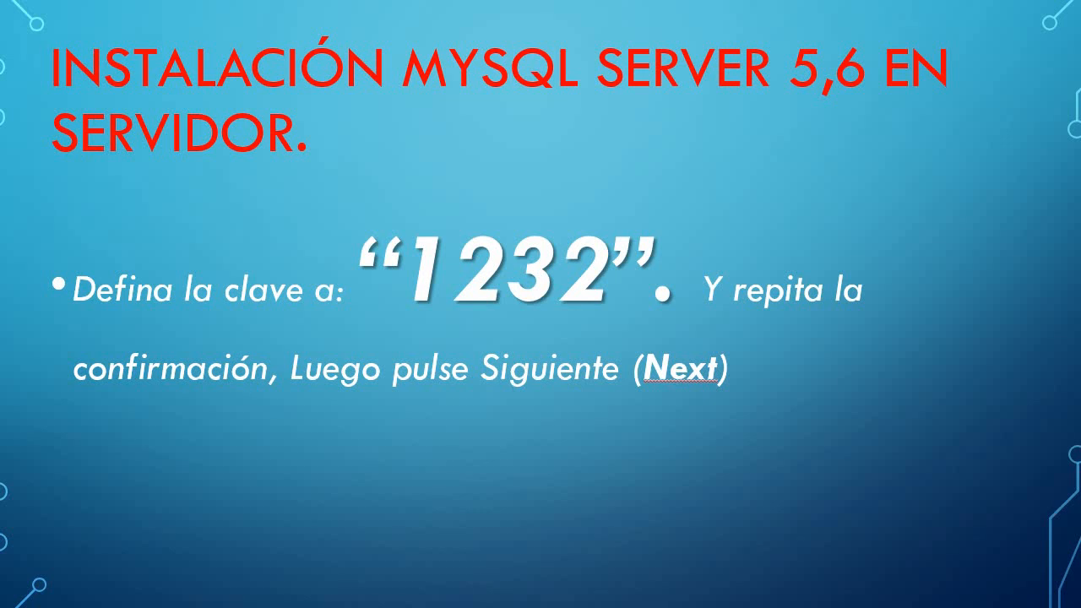
key(Right)
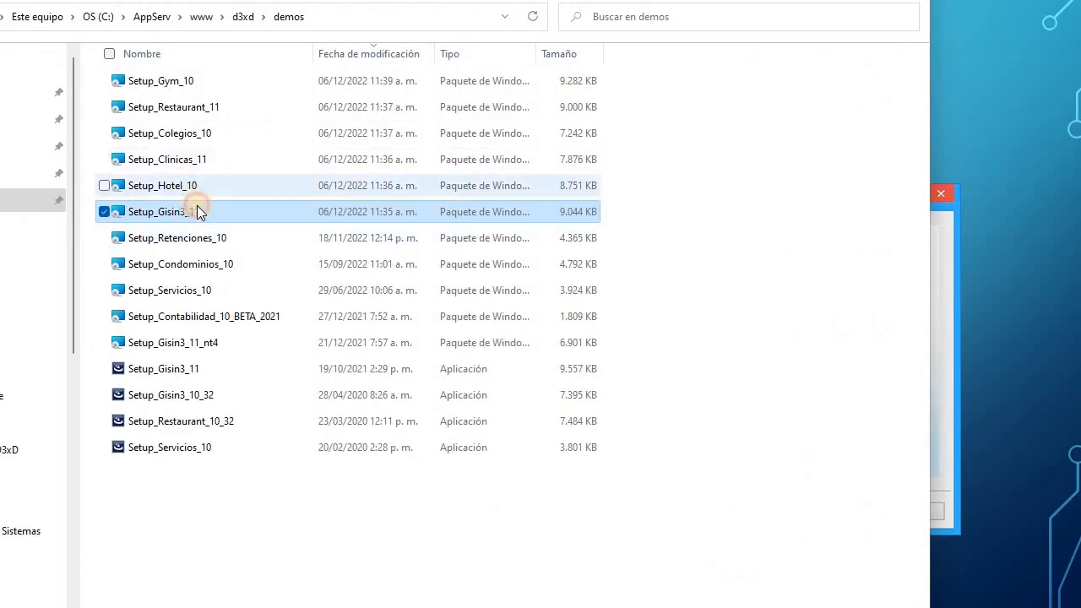
click(194, 196)
click(198, 213)
Install Setup_Gisin3_11 through the wizard, reading the Información de Gisin3 notes before finishing.
double_click(232, 214)
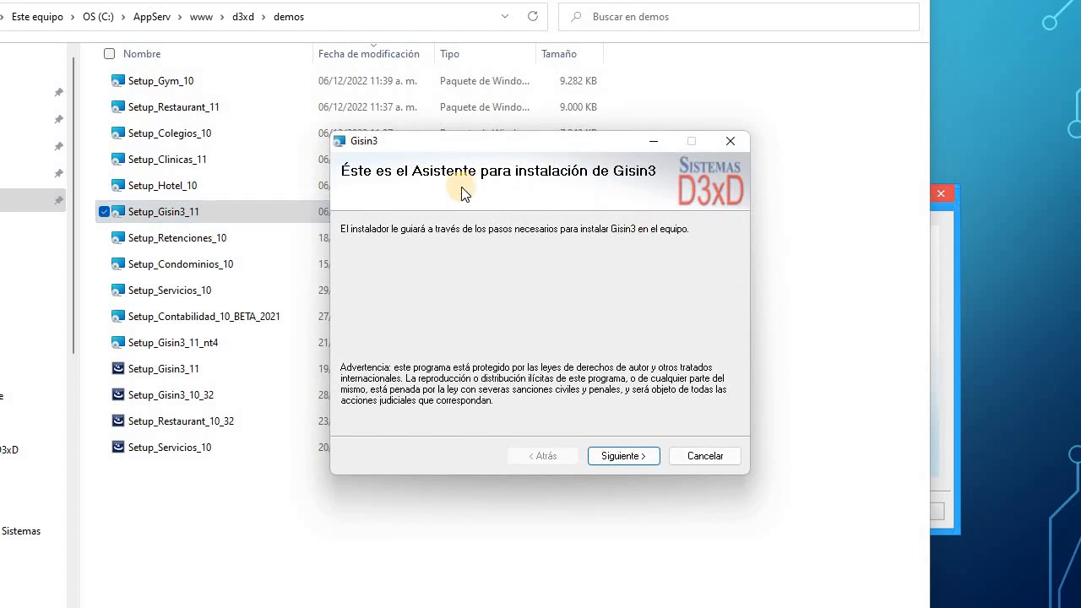
click(624, 457)
click(625, 456)
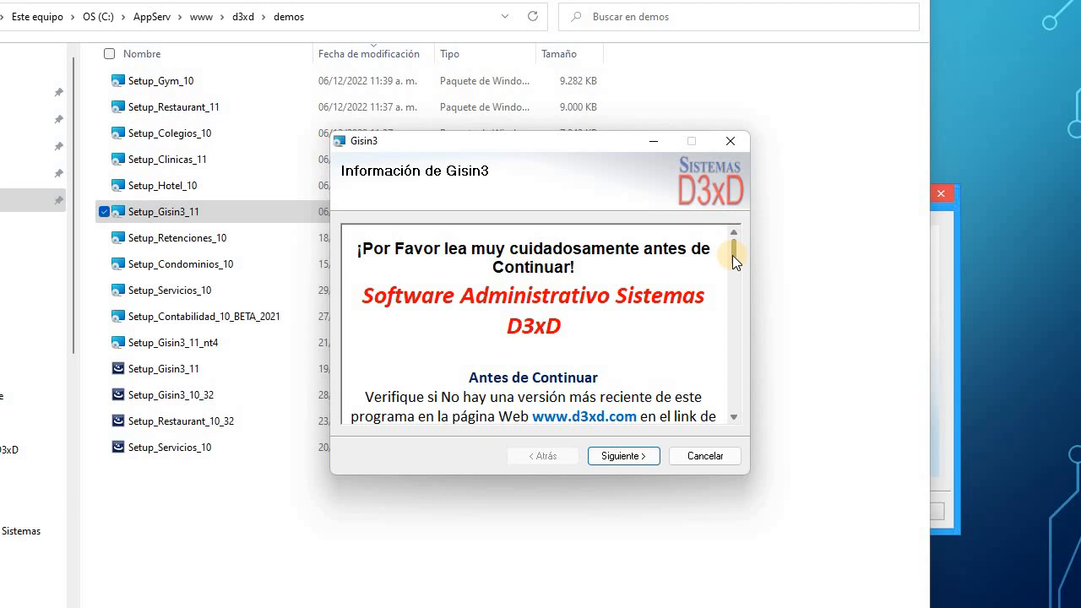
drag(732, 255, 738, 283)
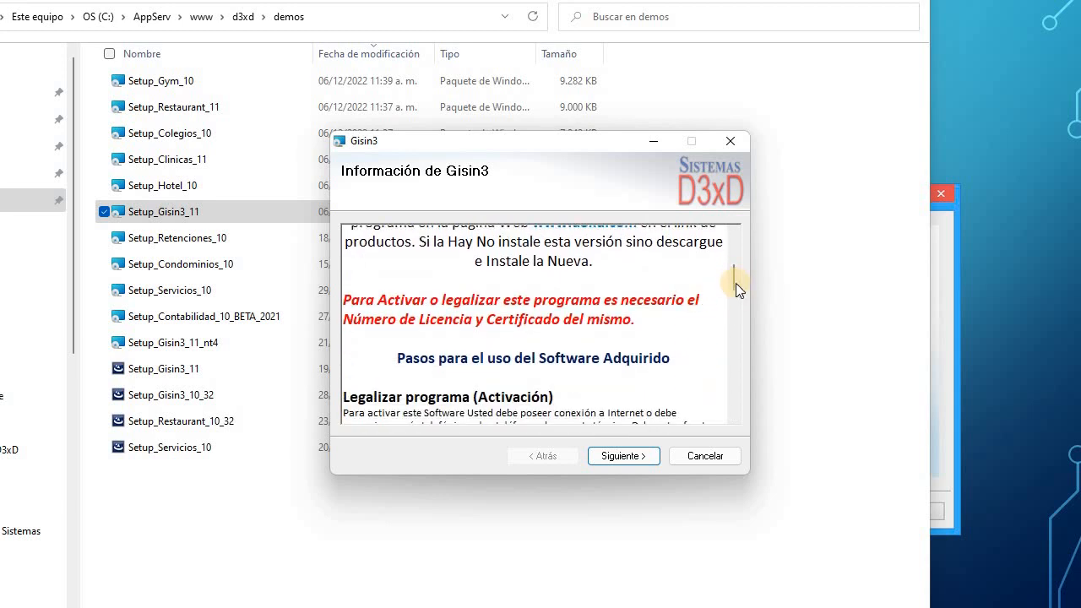
drag(734, 286, 736, 301)
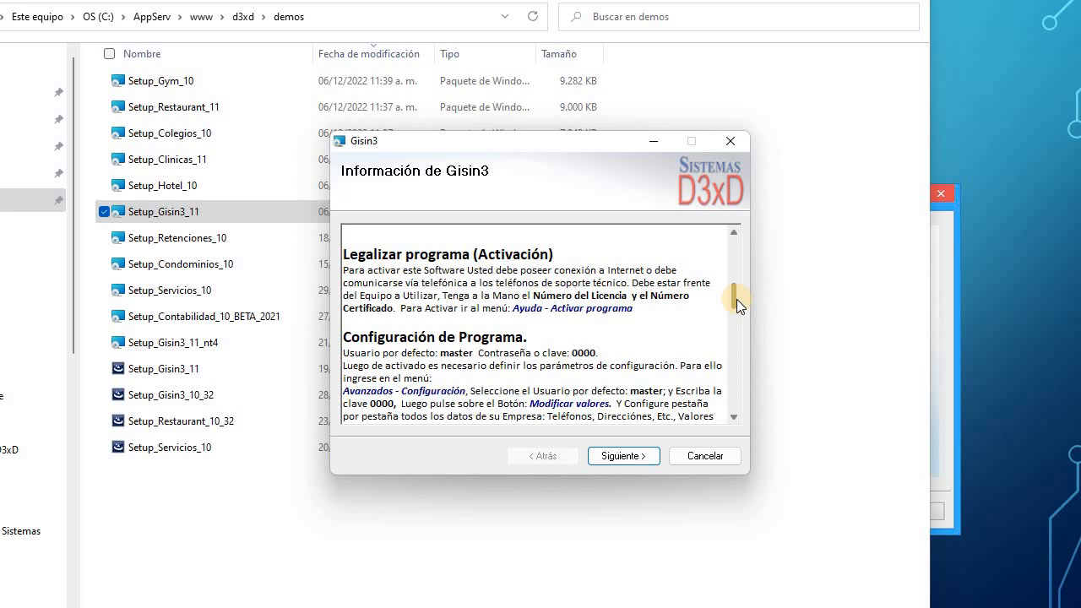
drag(732, 298, 710, 205)
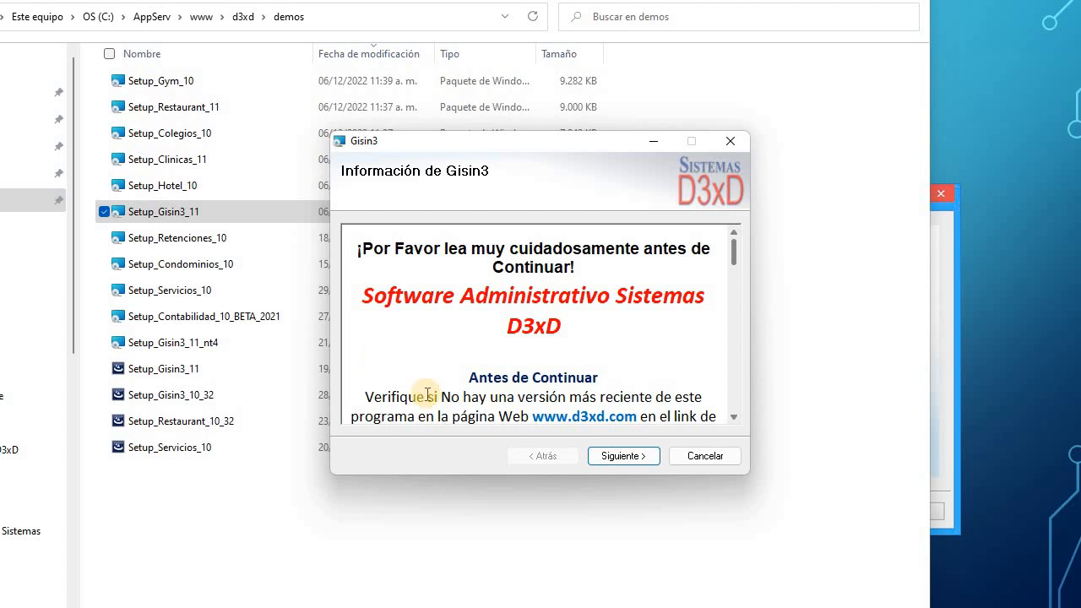
click(635, 461)
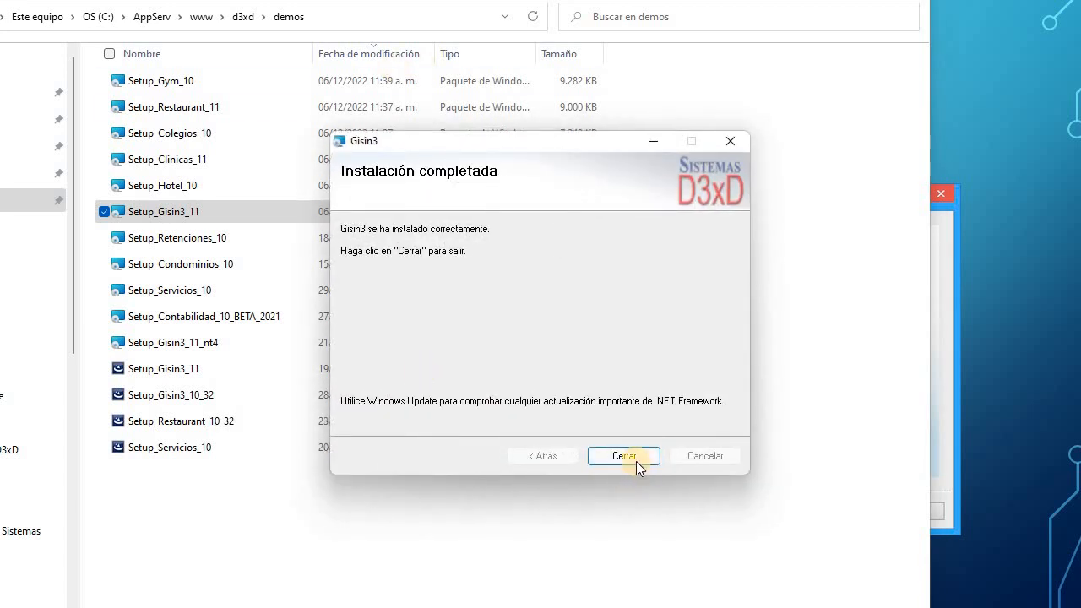
Let Gisin3 prepare its databases, dismiss Notificaciones y Alertas, and exit the program.
click(634, 461)
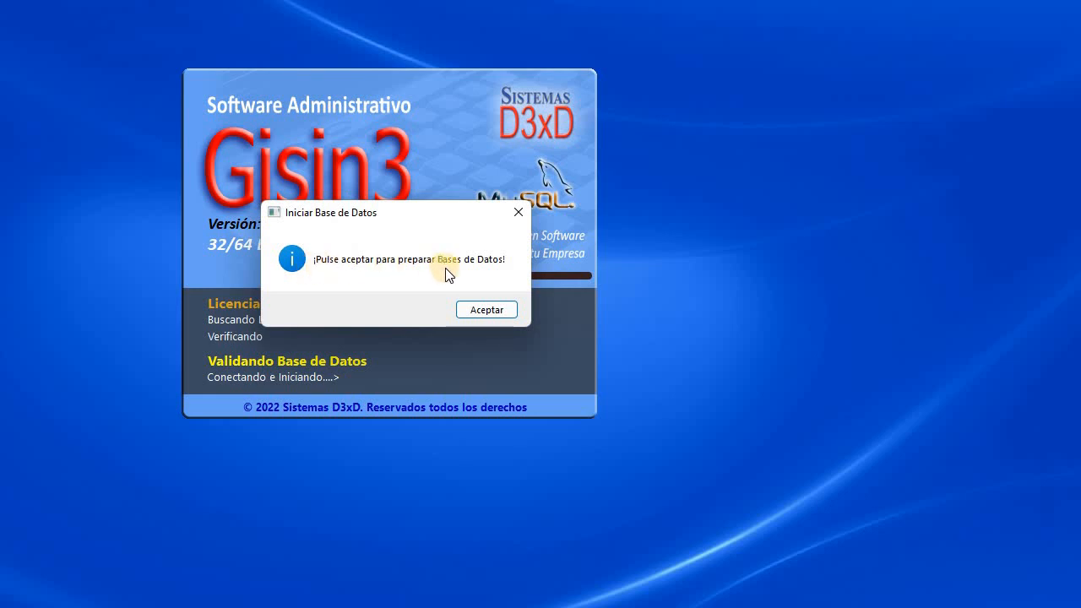
click(493, 310)
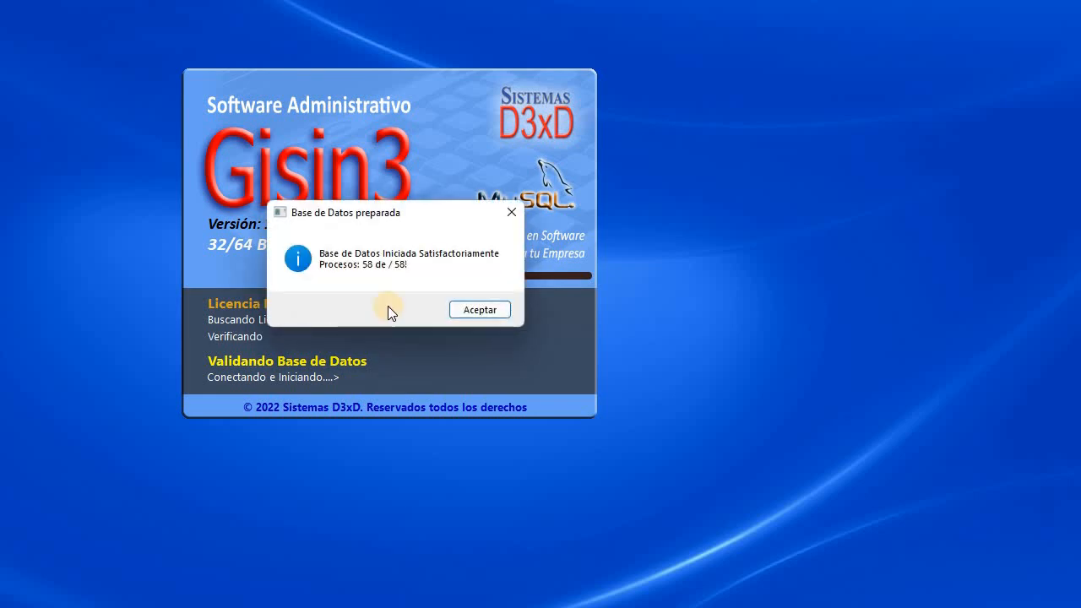
click(477, 310)
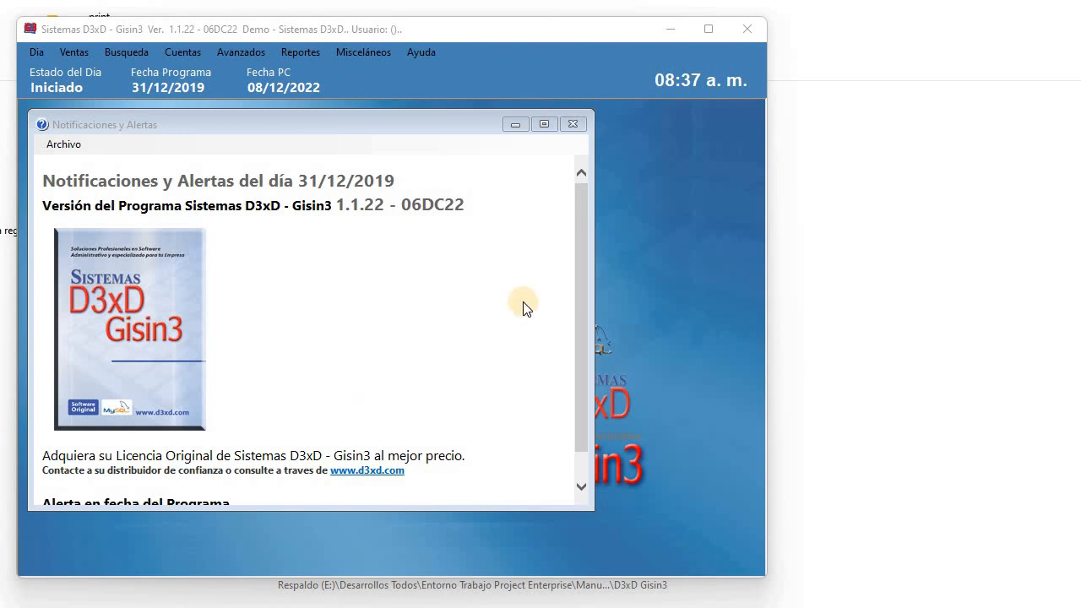
click(572, 127)
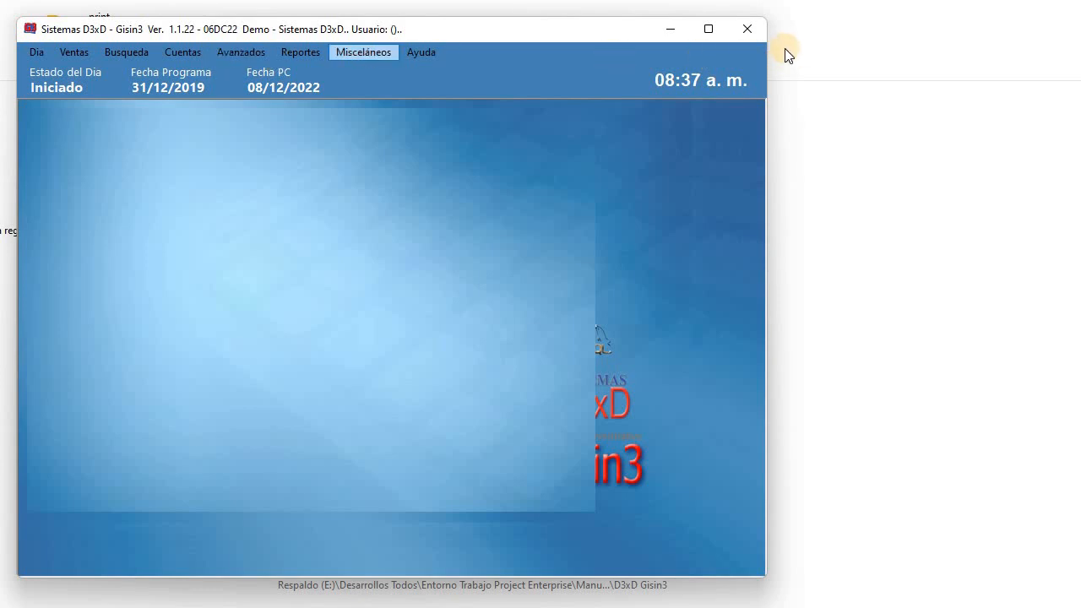
click(743, 37)
click(371, 311)
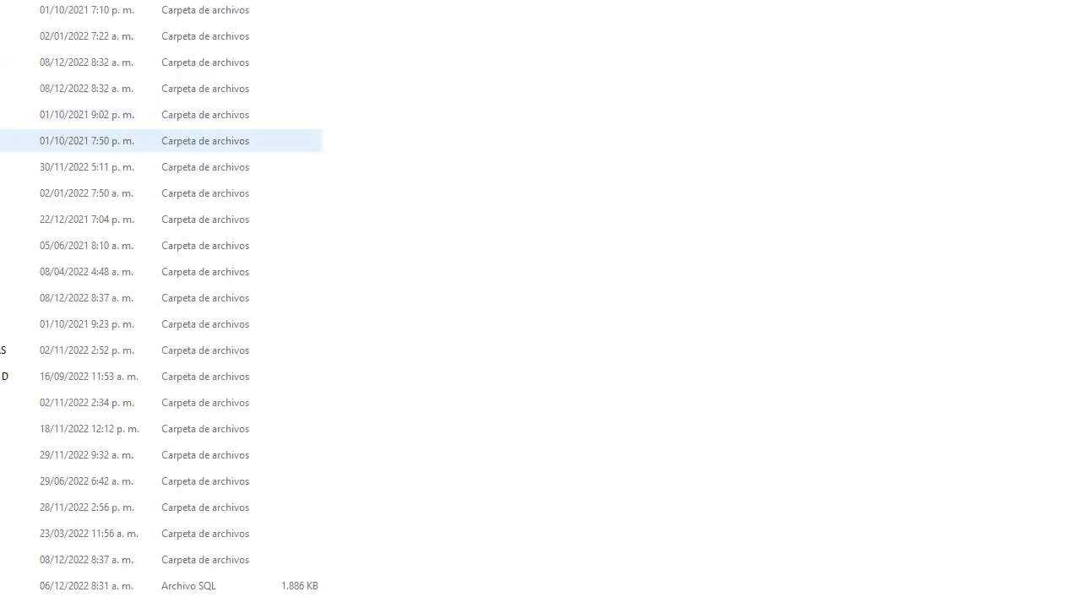
Navigate to C:\Program Files (x86)\Sistemas D3xD\Gisin3\Center in File Explorer.
click(169, 88)
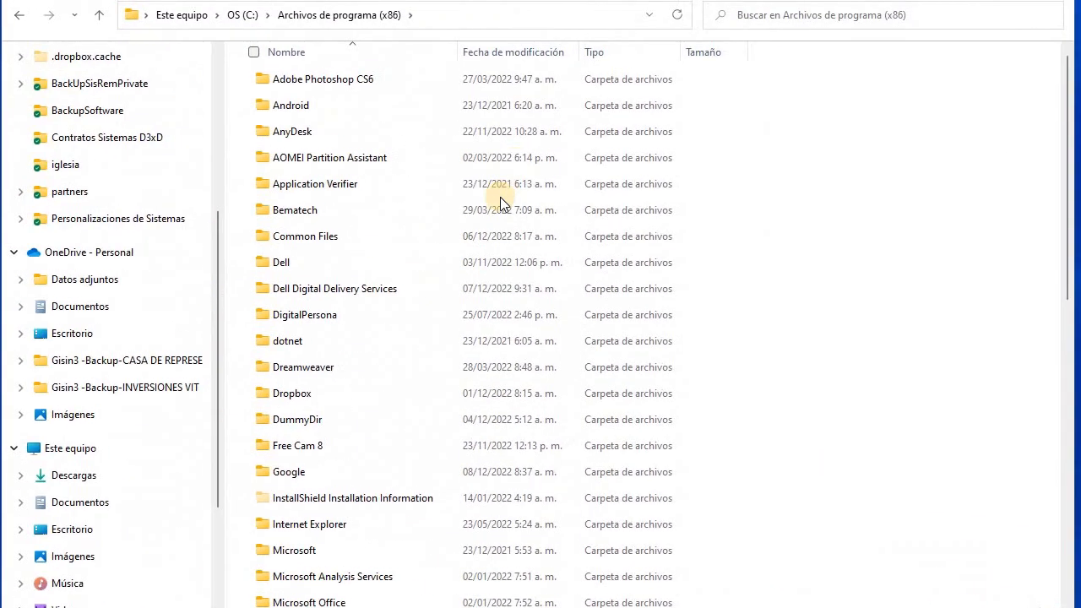
scroll(365, 321, down, 6)
scroll(365, 345, down, 2)
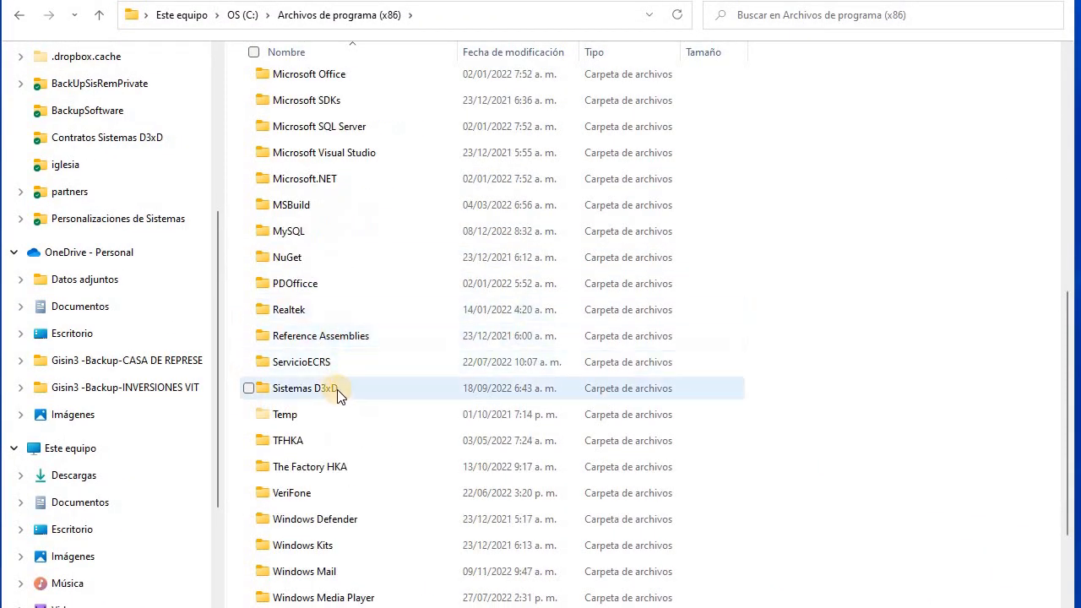
double_click(334, 388)
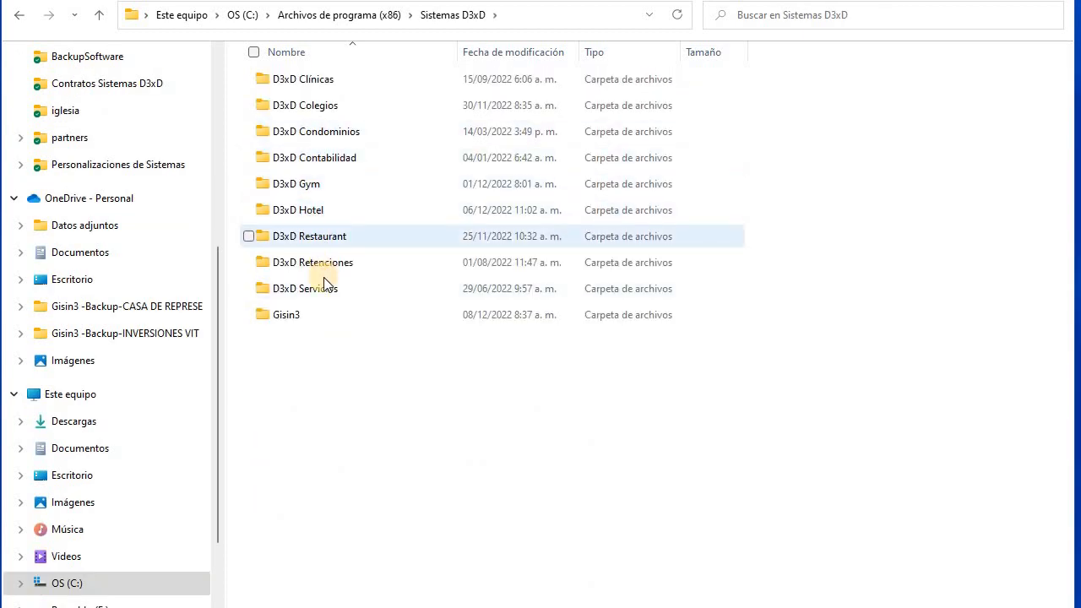
click(311, 315)
double_click(326, 306)
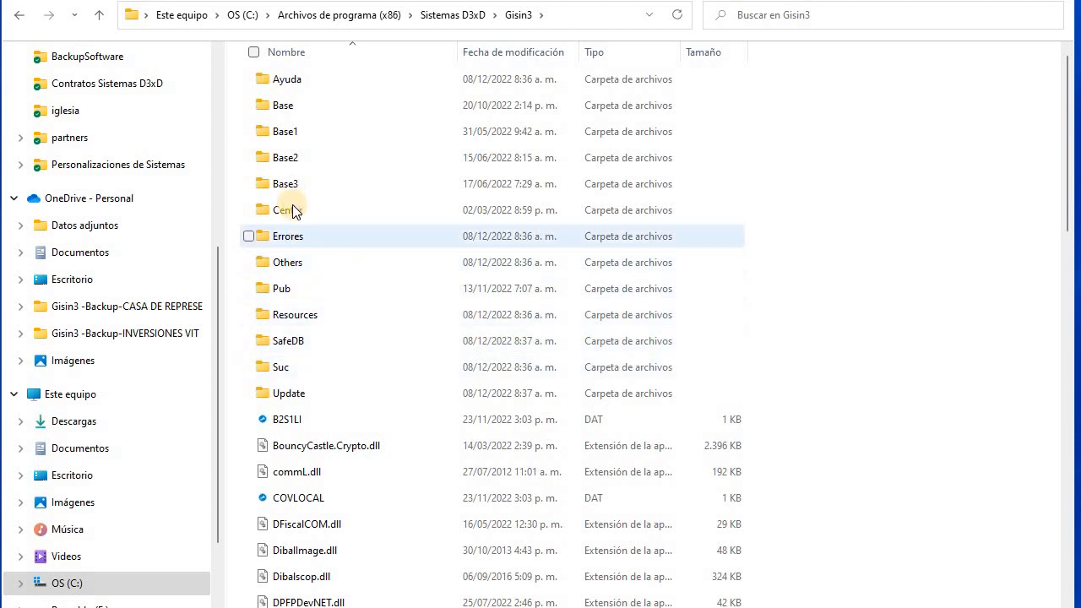
double_click(293, 207)
View the eLoad file in Notepad, then delete it with administrator rights.
click(290, 84)
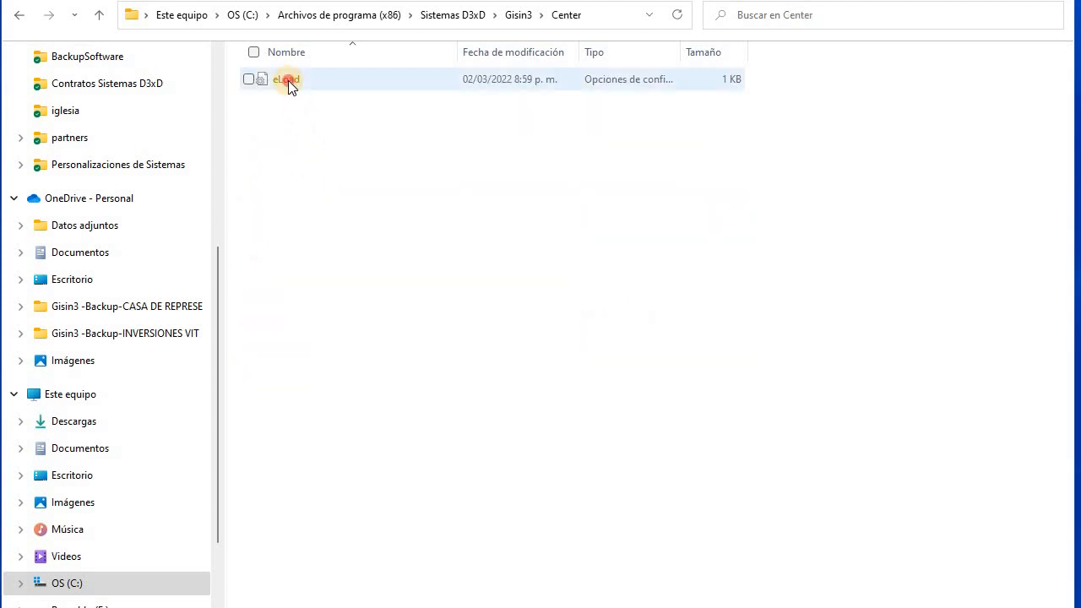
double_click(357, 80)
click(1080, 12)
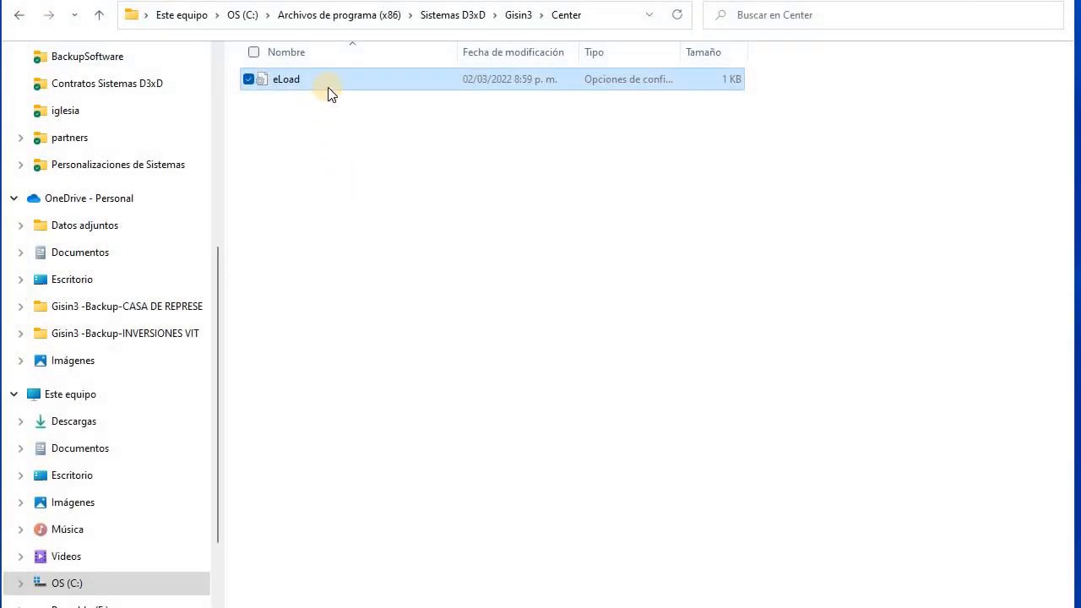
key(Delete)
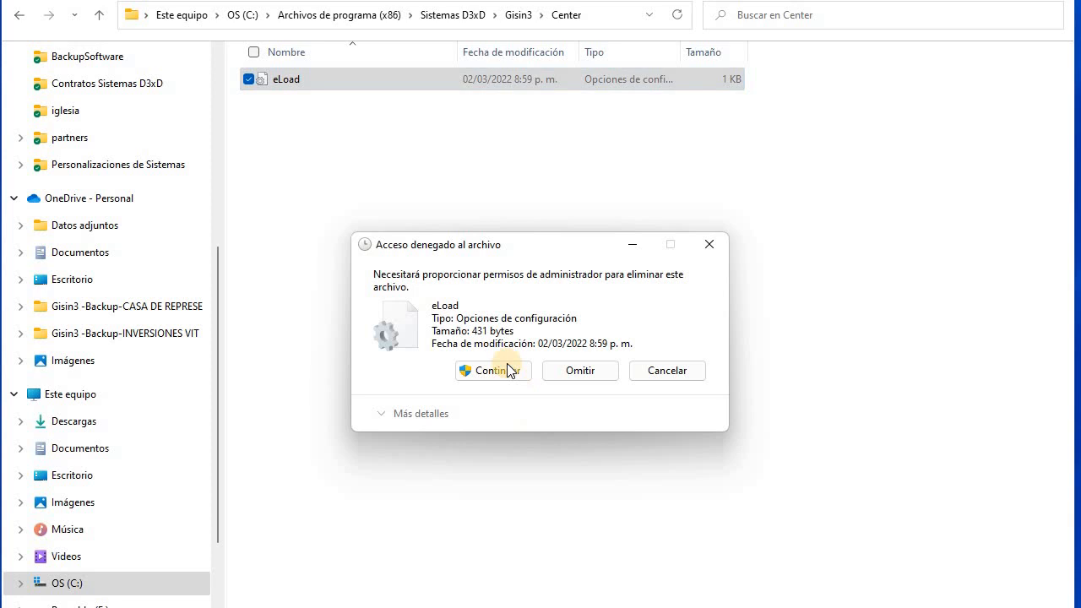
key(Return)
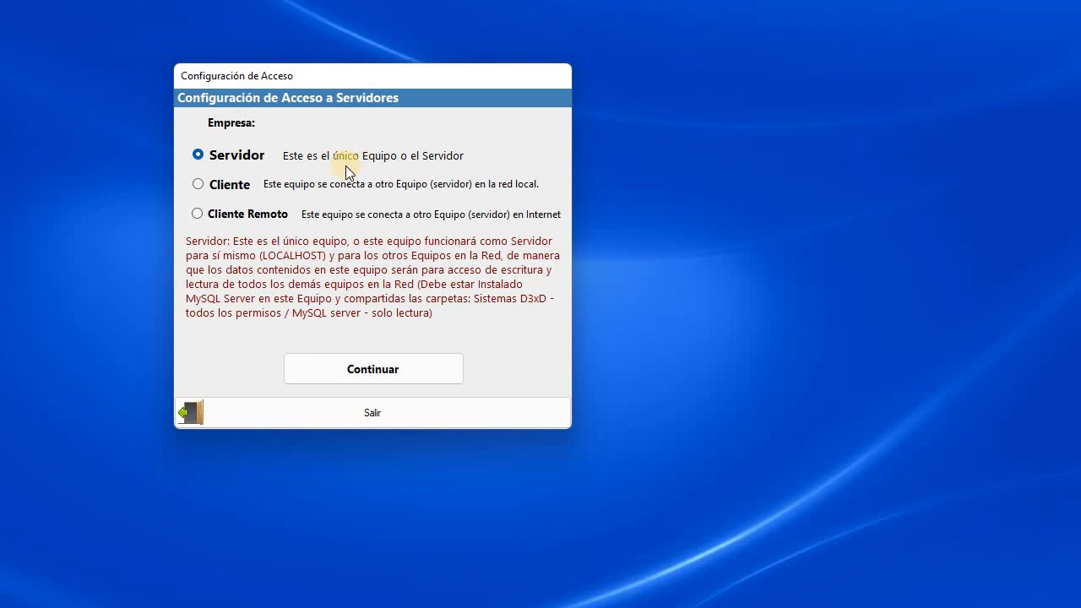
Try the Cliente and Cliente Remoto access types, then keep Servidor and continue.
click(198, 184)
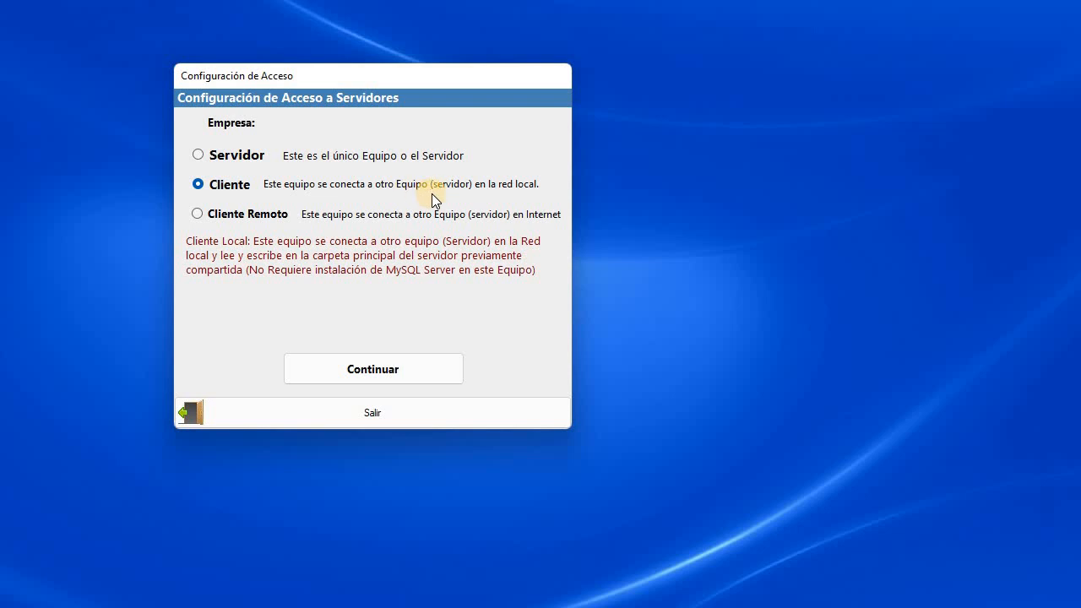
click(198, 213)
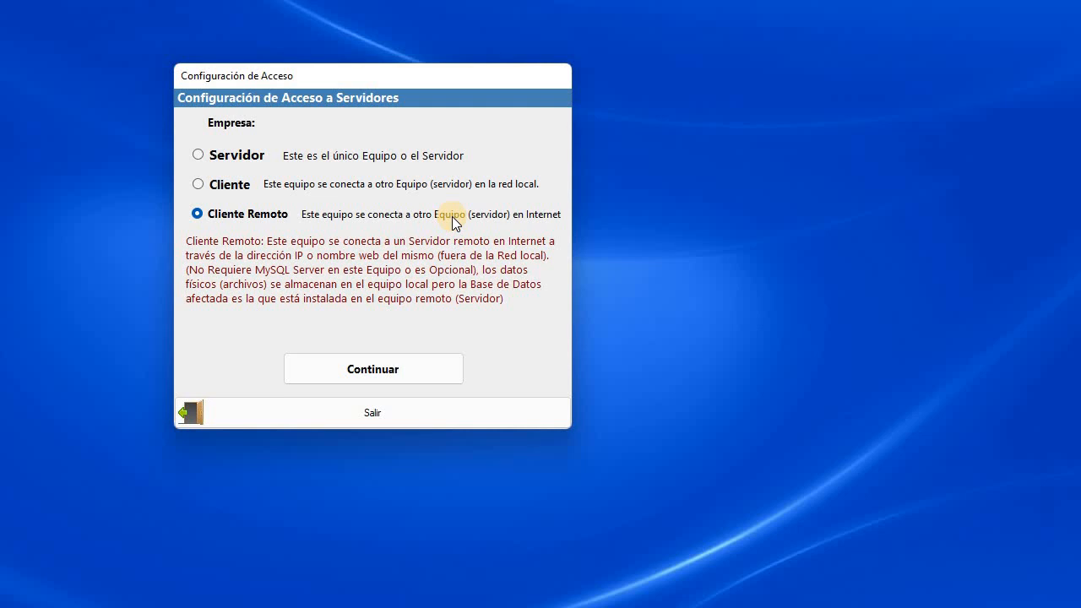
click(199, 156)
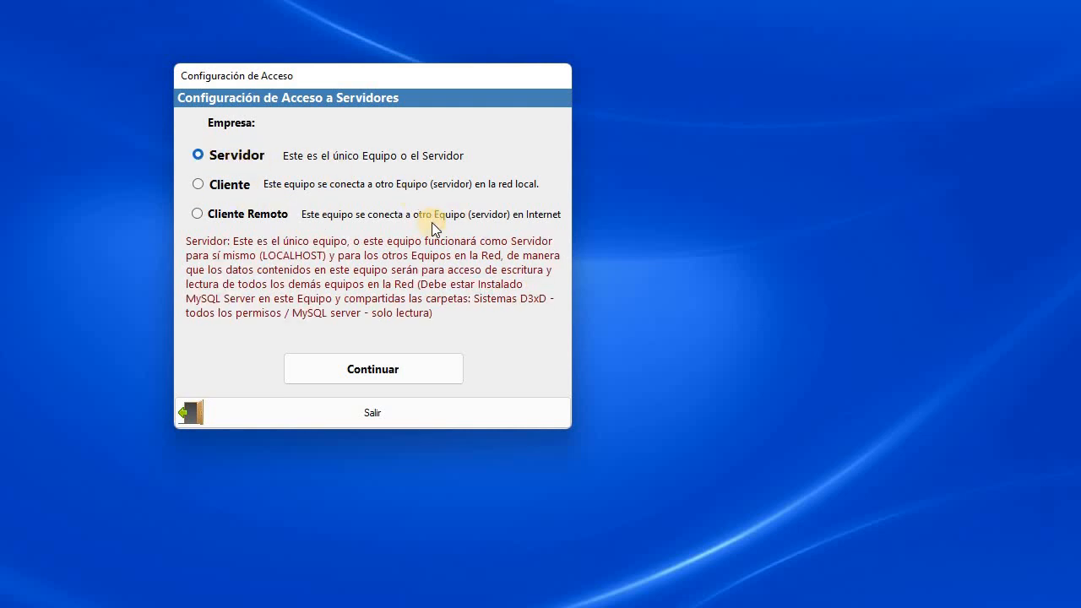
click(373, 369)
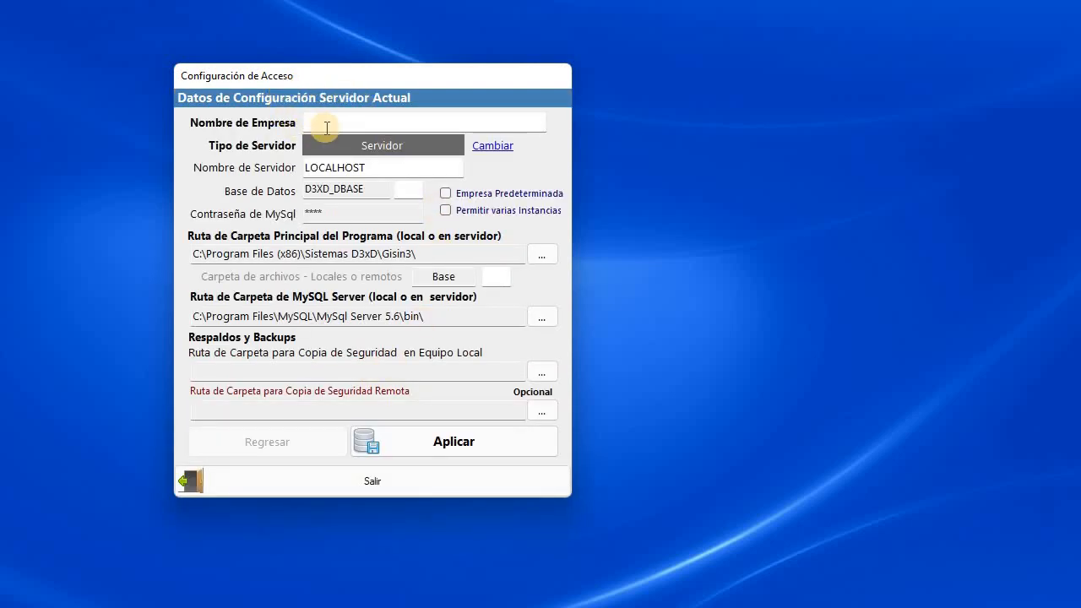
Enter PRUEBA as the Nombre de Empresa, then bring the PowerPoint slides forward.
click(354, 125)
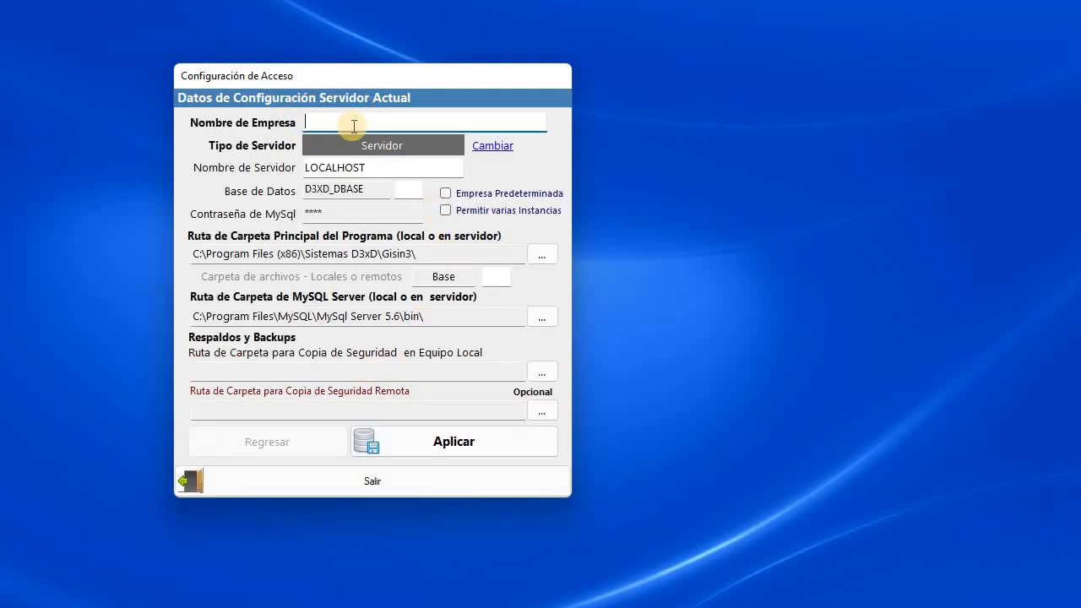
text(PRUEBA)
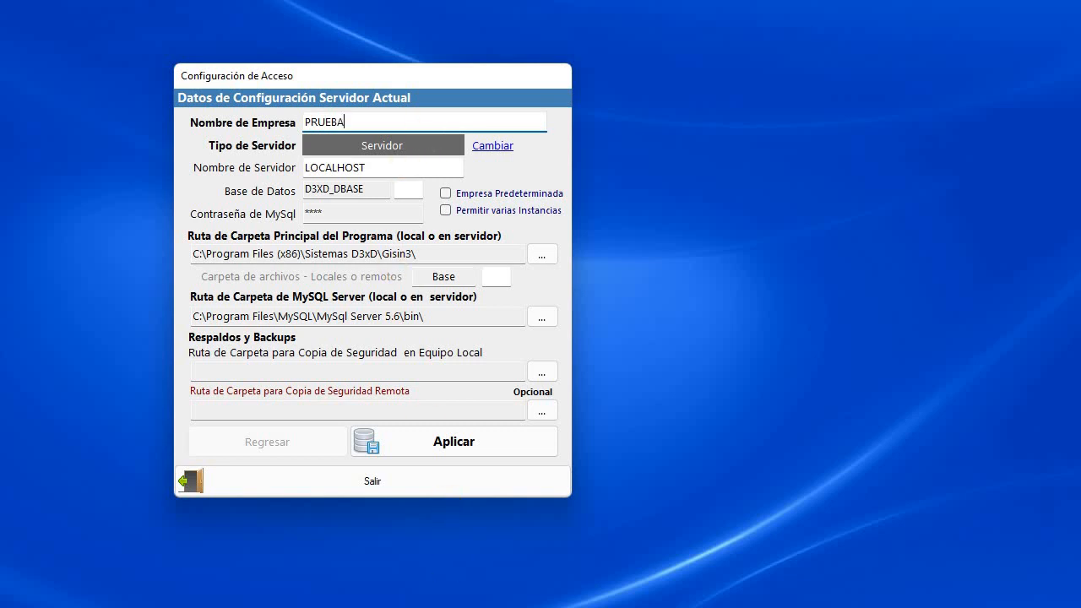
click(712, 572)
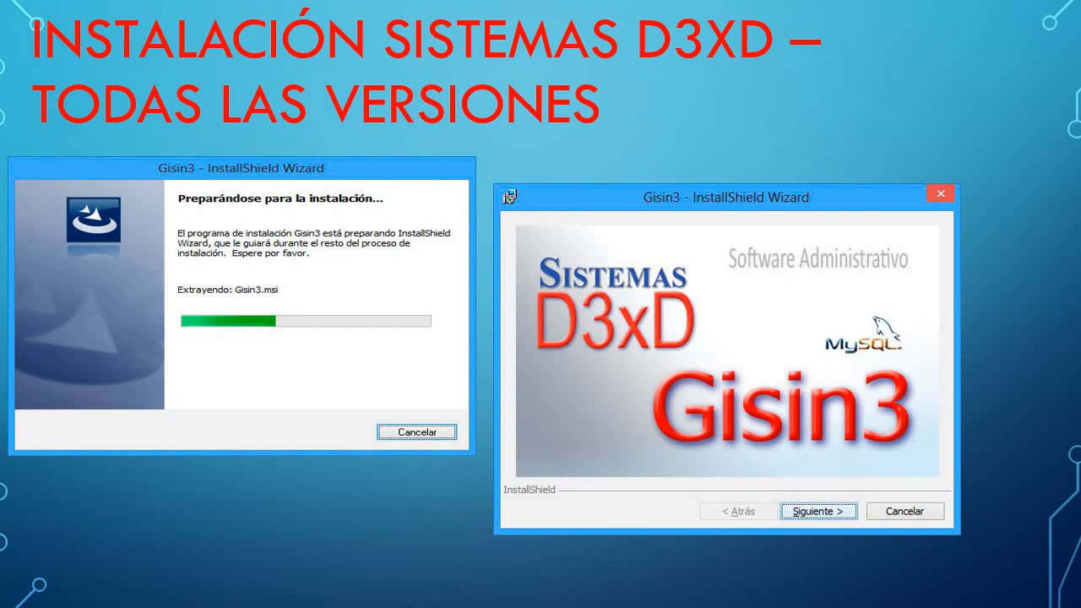
Advance to the 'En servidor' slide, highlight LOCALHOST (127.0.0.1), then restore Gisin3's Configuración de Acceso.
key(Right)
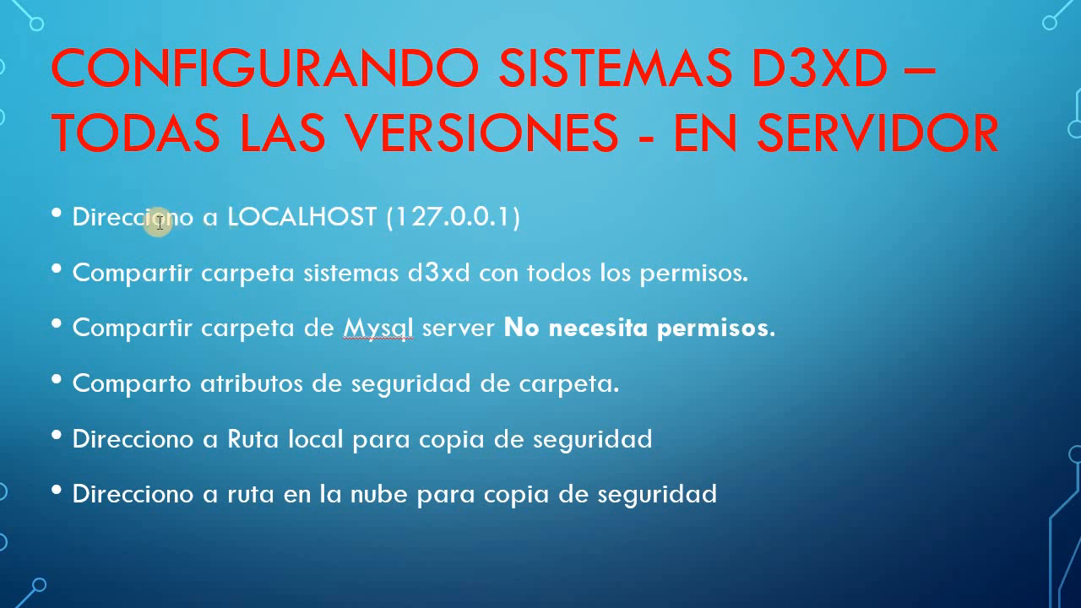
drag(230, 216, 388, 226)
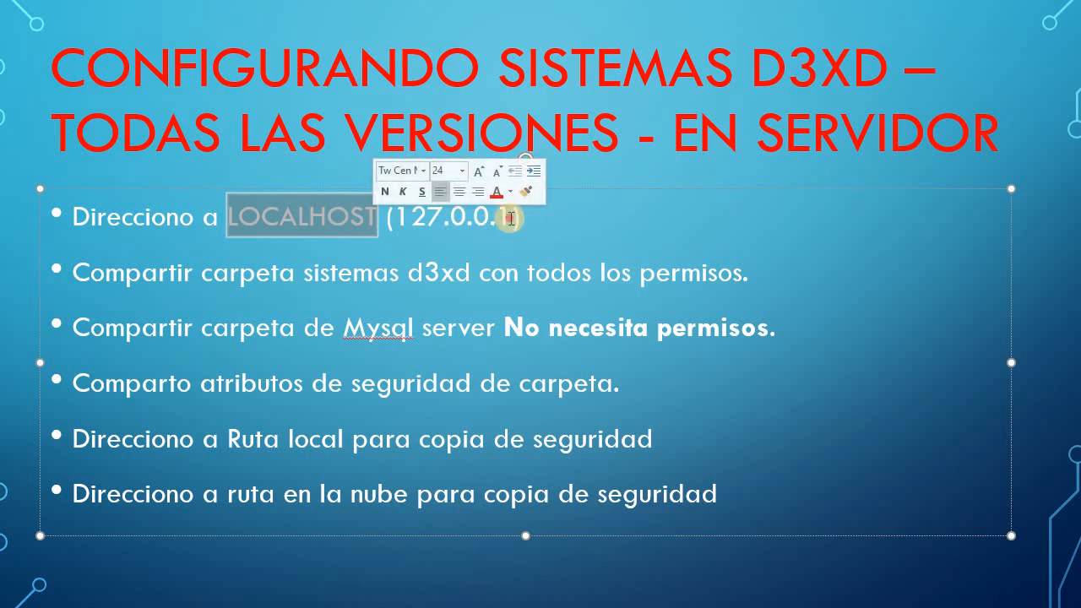
drag(512, 221, 423, 225)
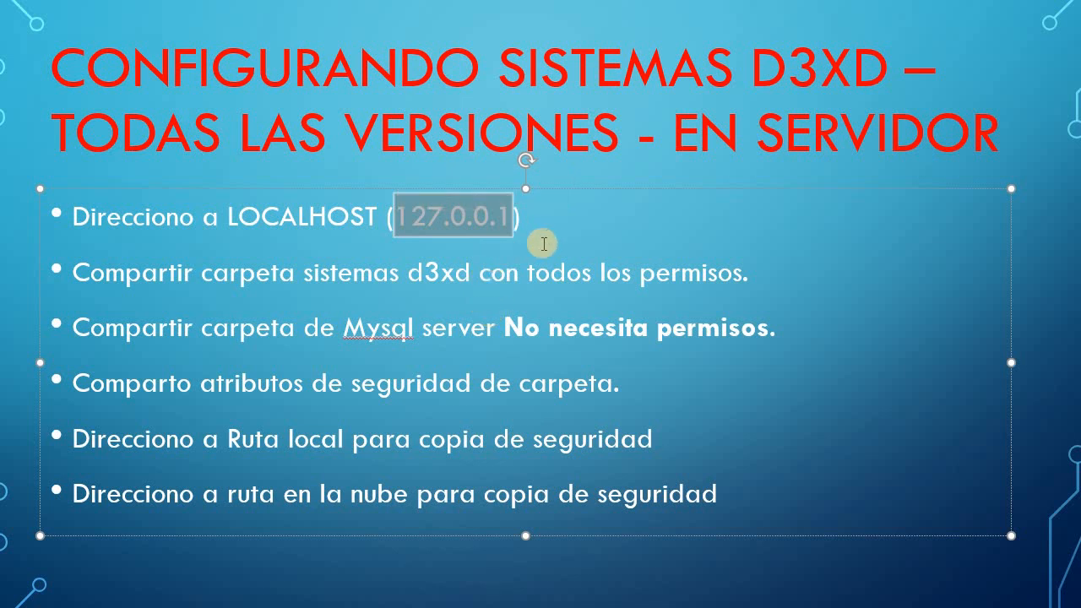
click(525, 219)
drag(526, 220, 228, 218)
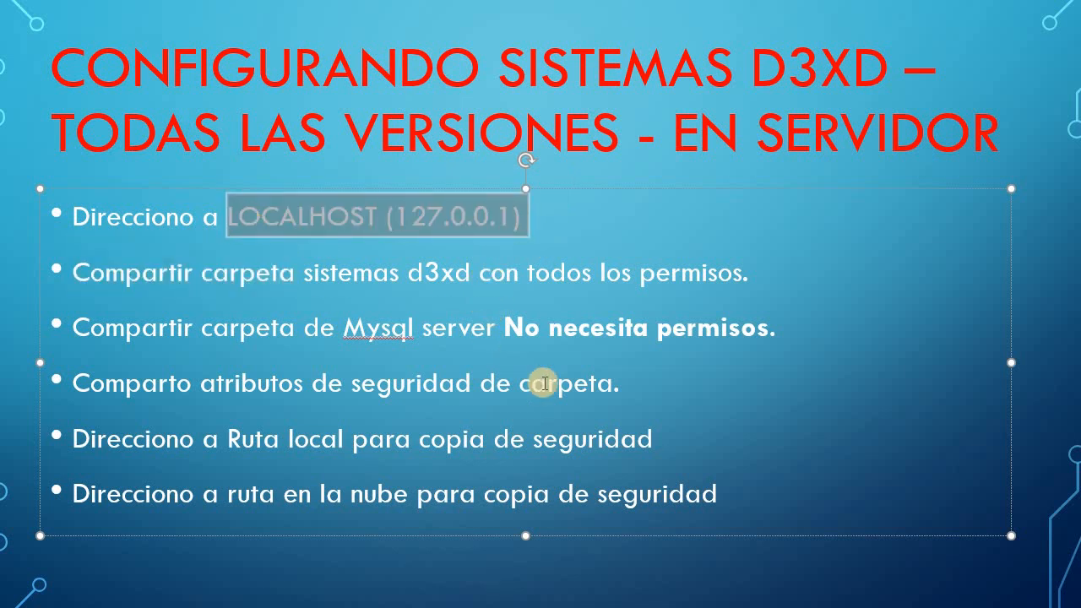
click(585, 224)
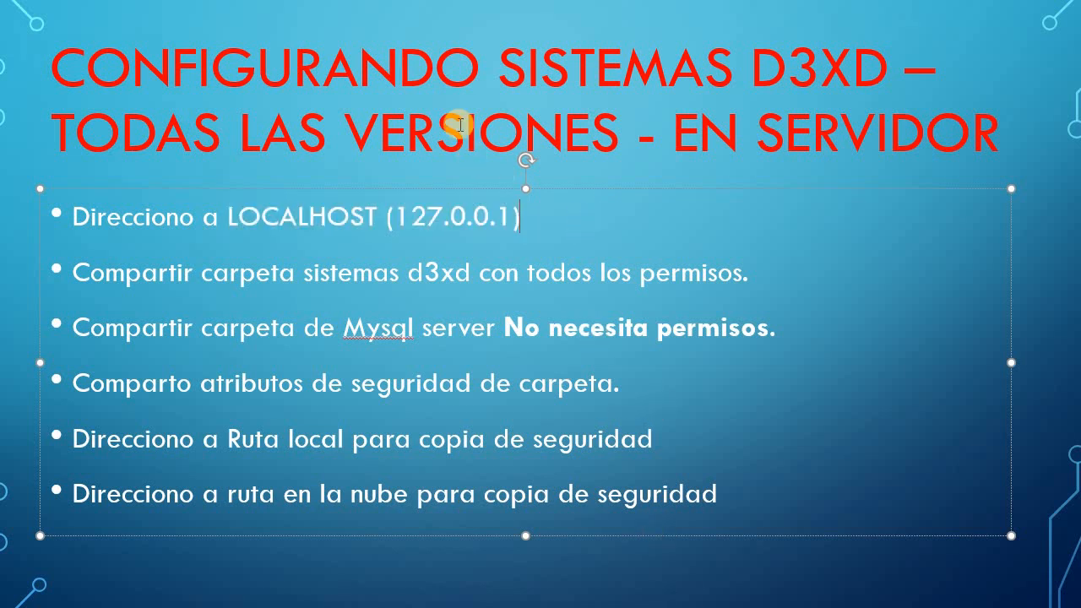
drag(441, 233, 285, 233)
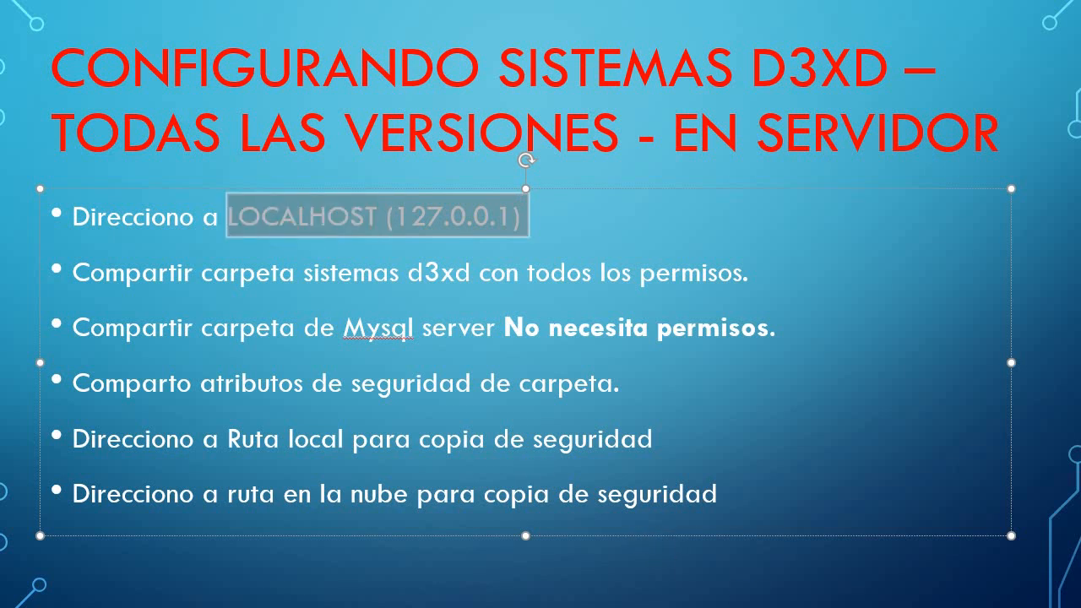
click(730, 595)
drag(394, 174, 306, 173)
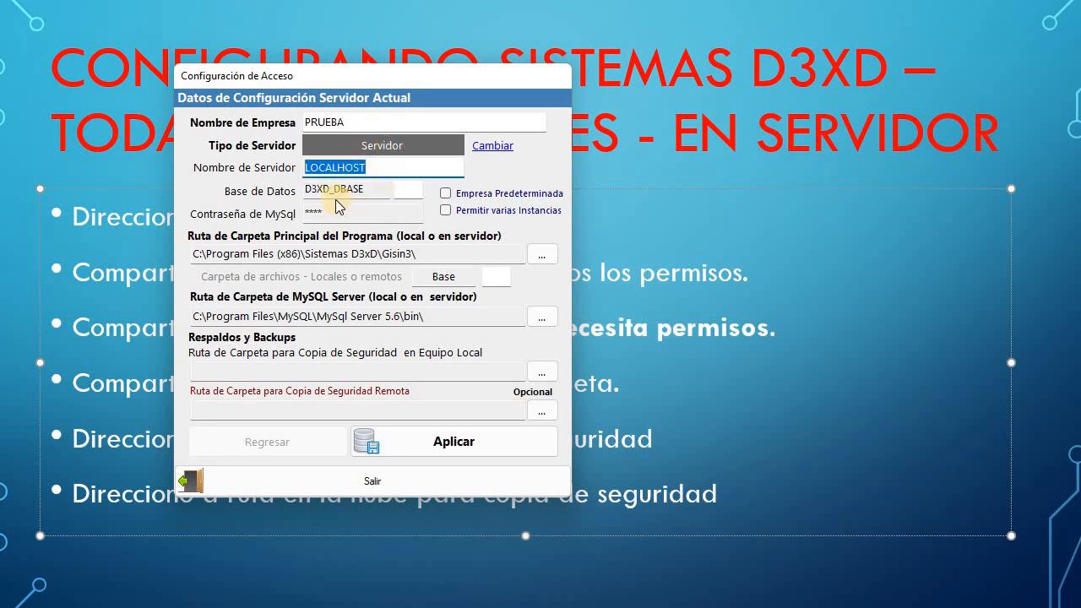
Replace the MySQL password in Contraseña de MySql for server LOCALHOST, database D3XD_DBASE.
drag(303, 190, 394, 191)
click(378, 187)
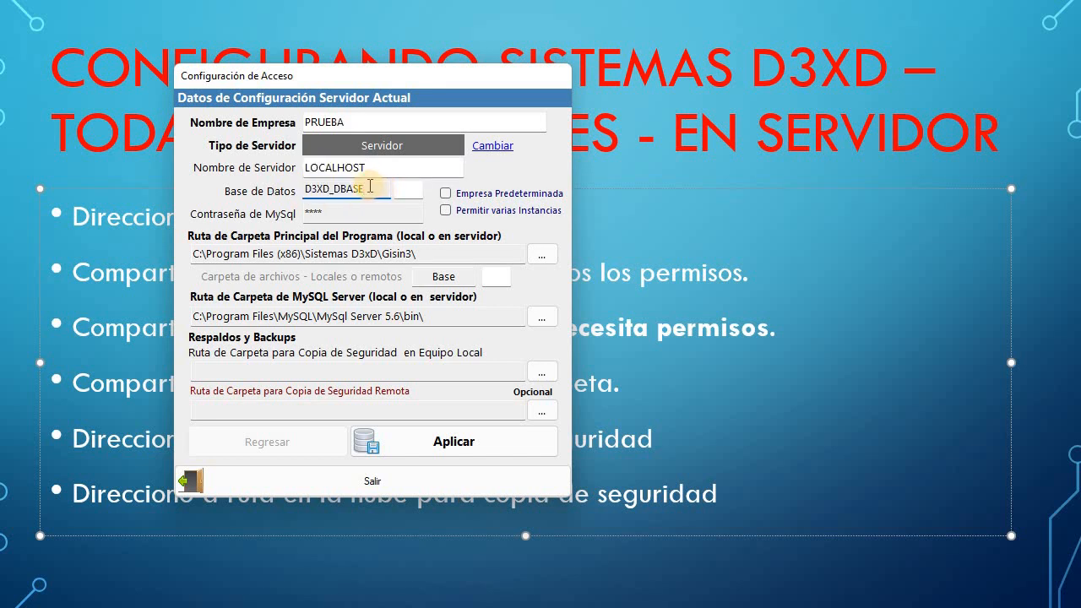
drag(335, 189, 371, 254)
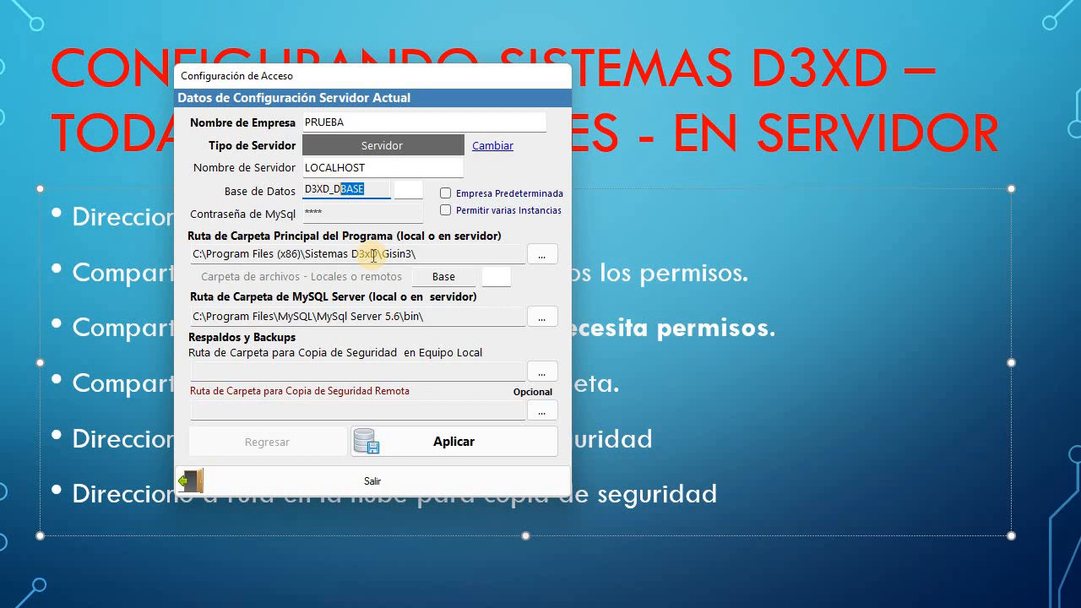
click(340, 211)
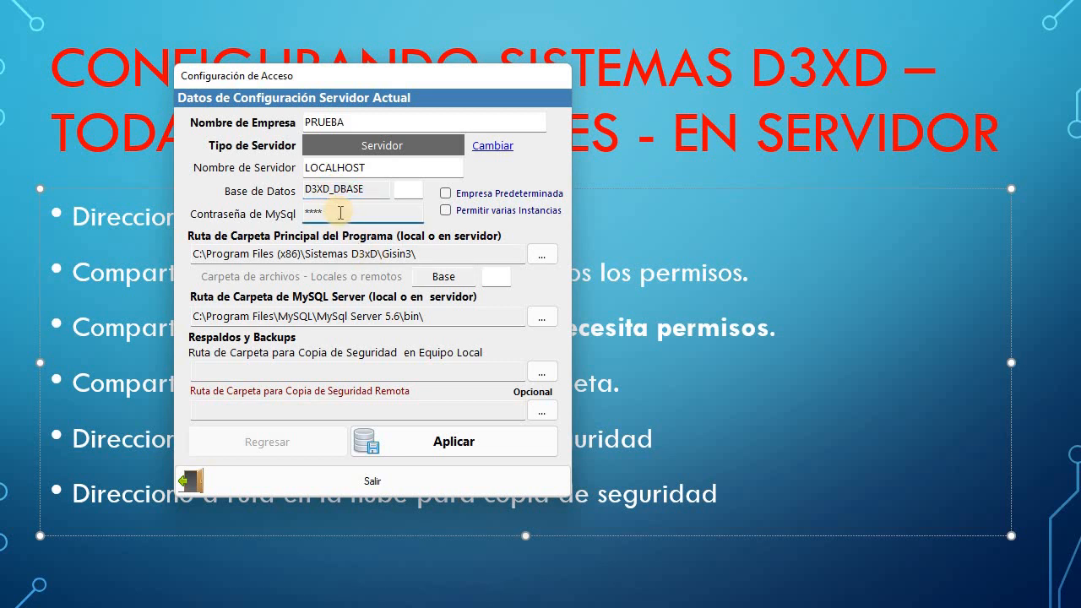
drag(329, 216, 295, 223)
text(***)
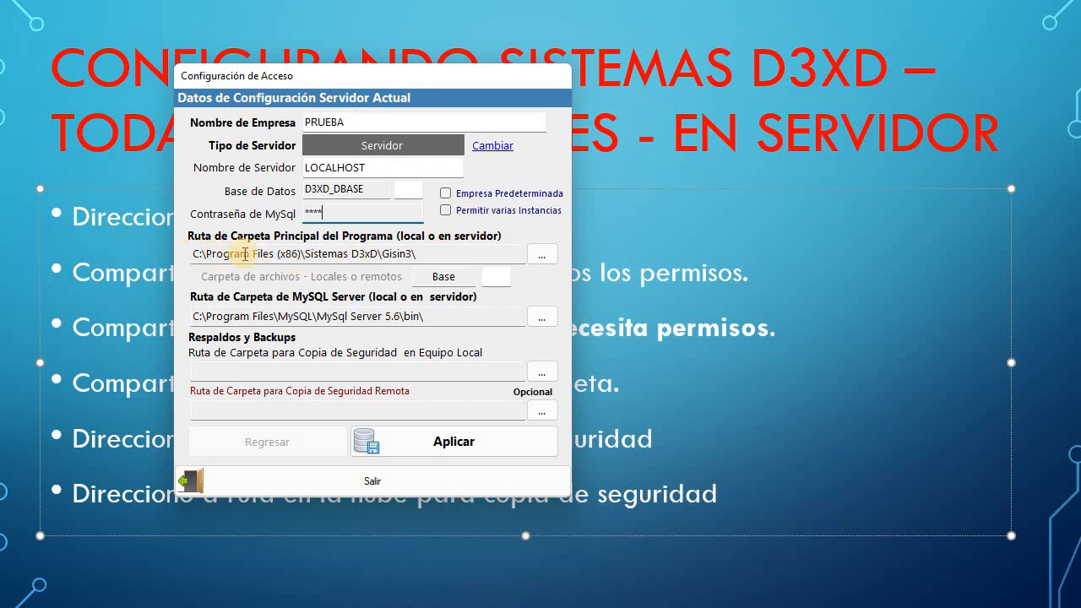
drag(415, 254, 192, 254)
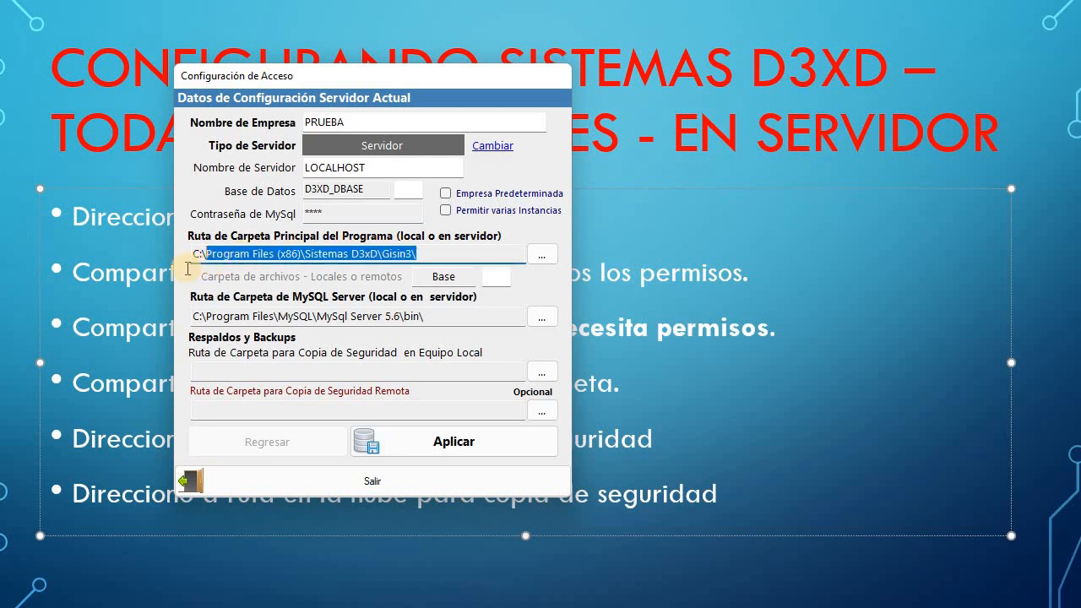
click(440, 254)
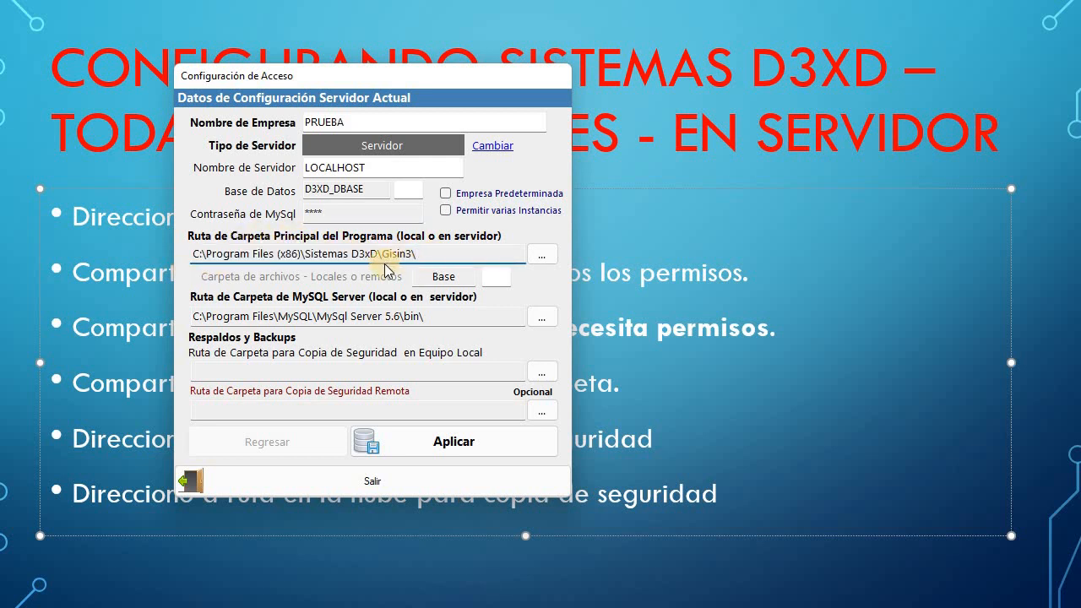
drag(434, 252, 181, 260)
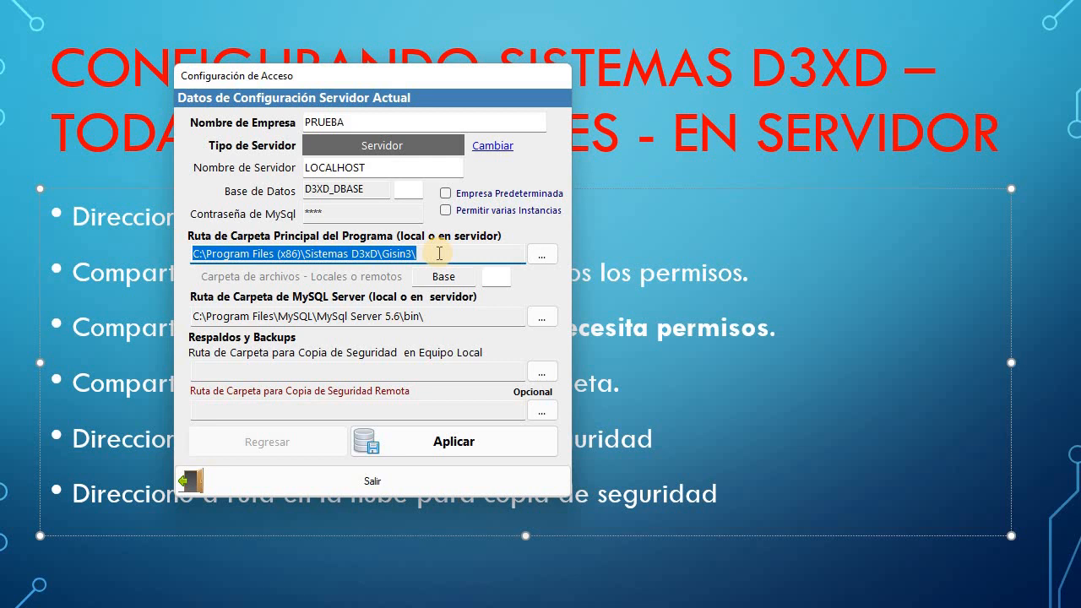
click(413, 254)
drag(419, 255, 382, 255)
click(490, 282)
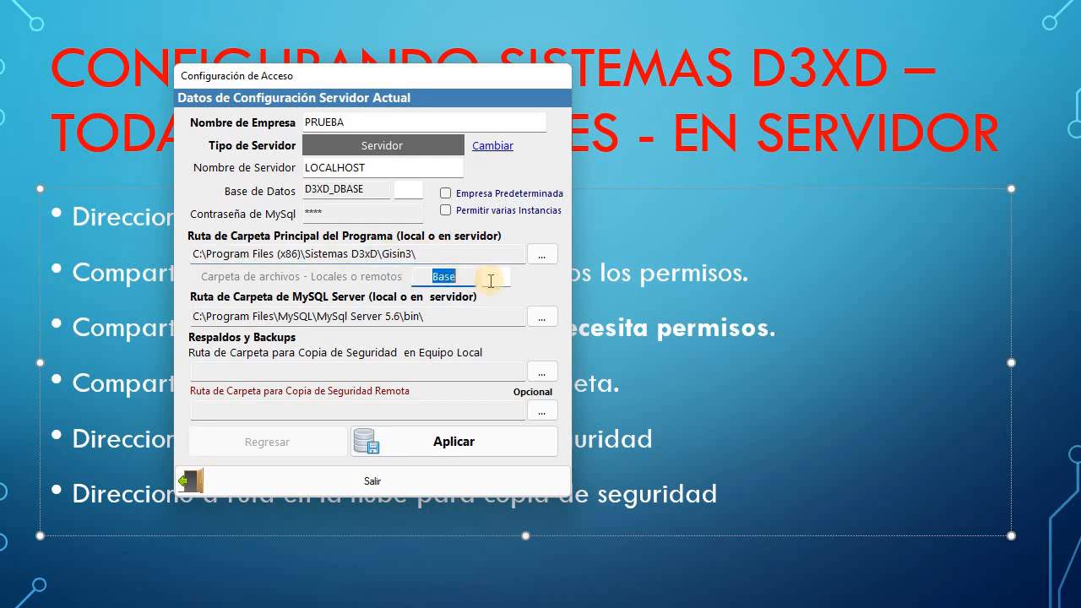
click(496, 276)
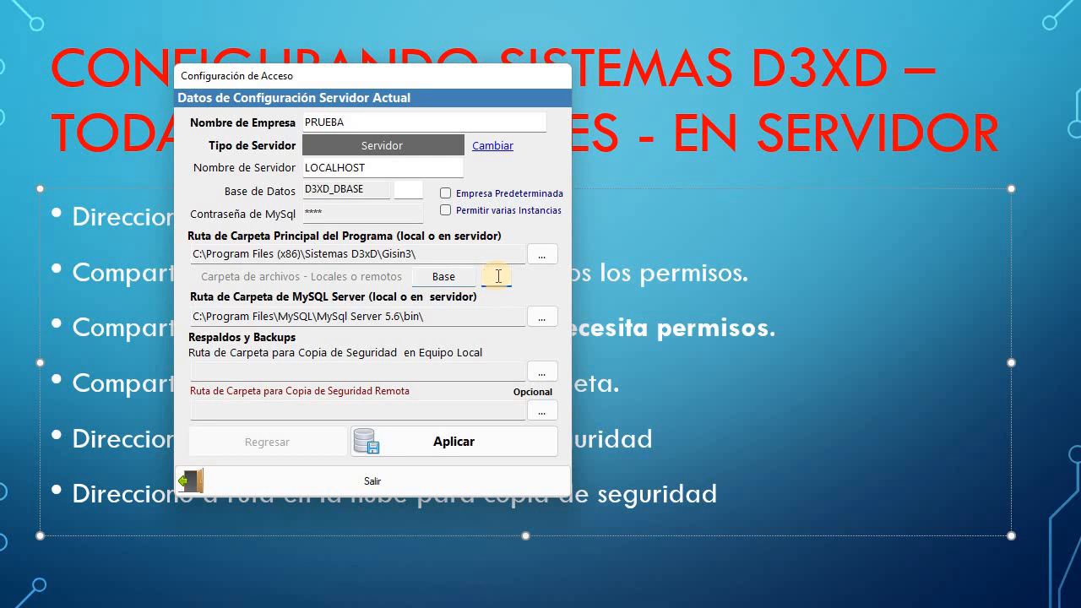
click(412, 189)
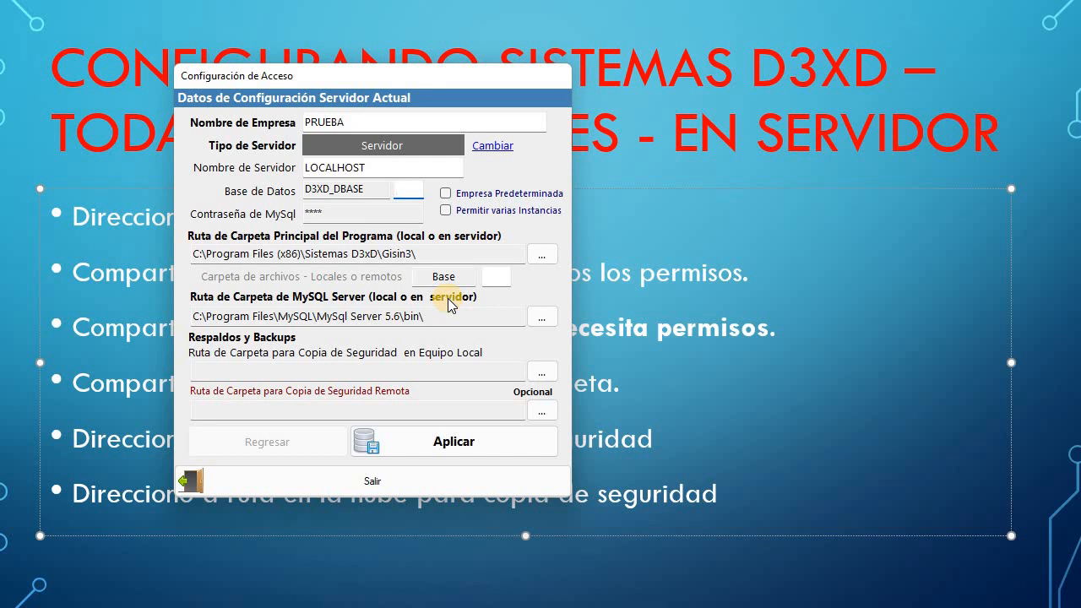
text(11)
drag(196, 318, 447, 322)
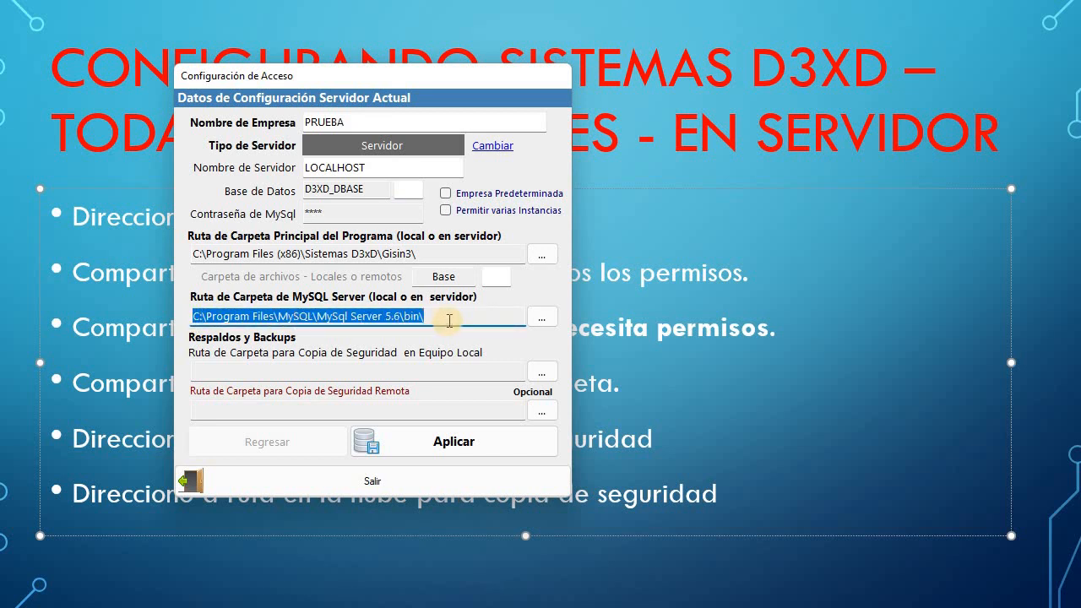
click(449, 320)
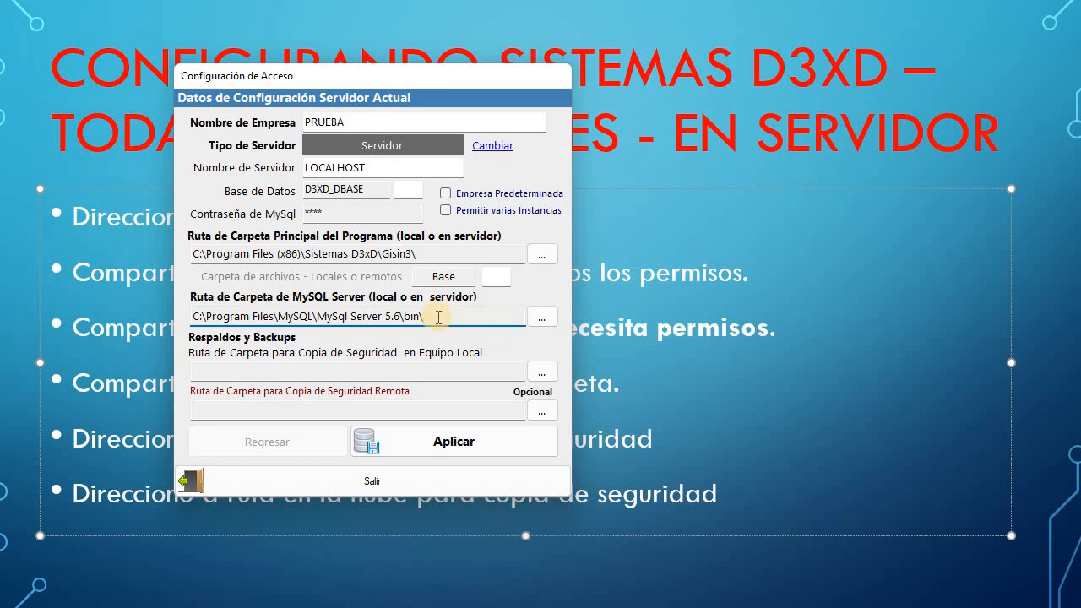
drag(431, 317, 193, 318)
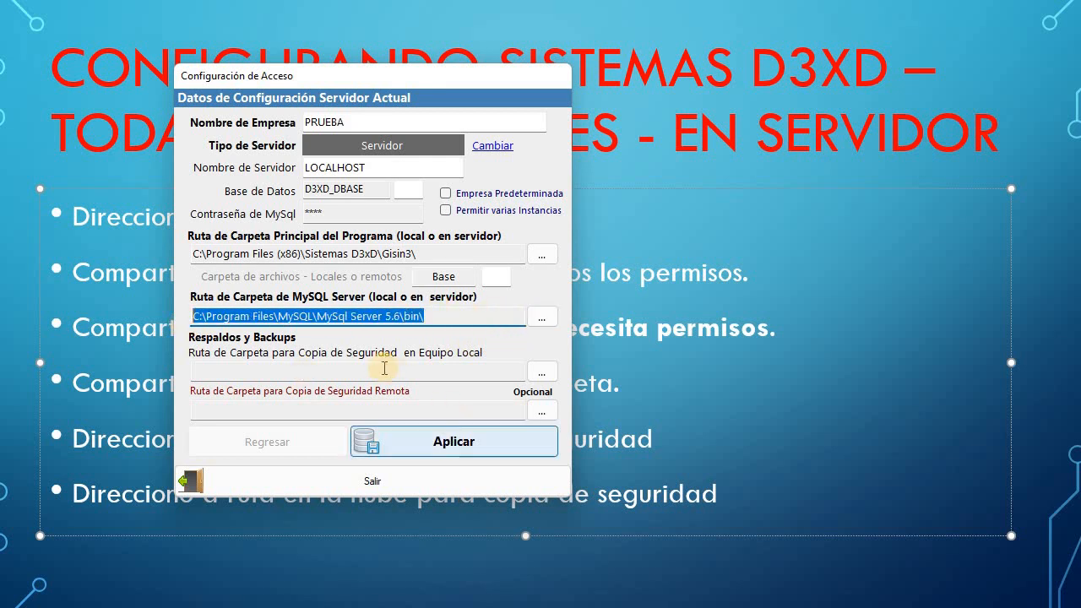
Set the local backup folder to Escritorio.
click(214, 377)
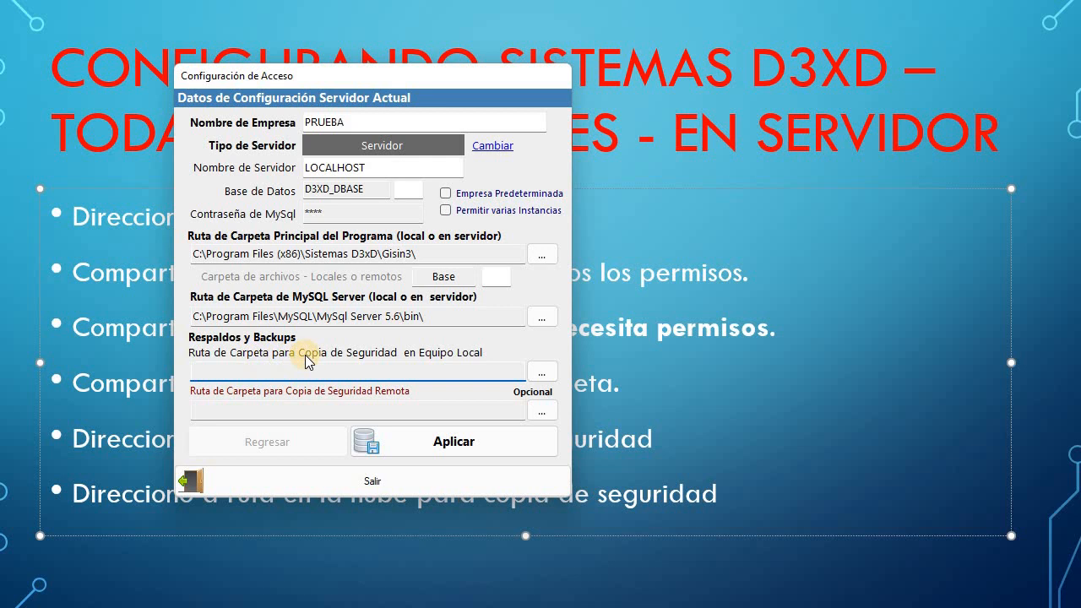
click(542, 372)
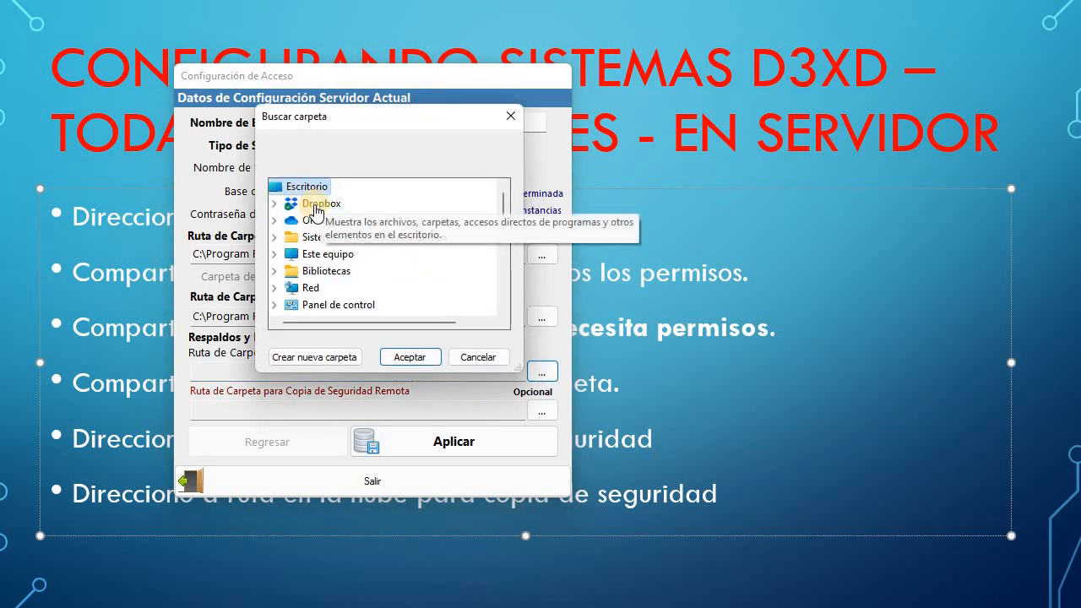
click(410, 357)
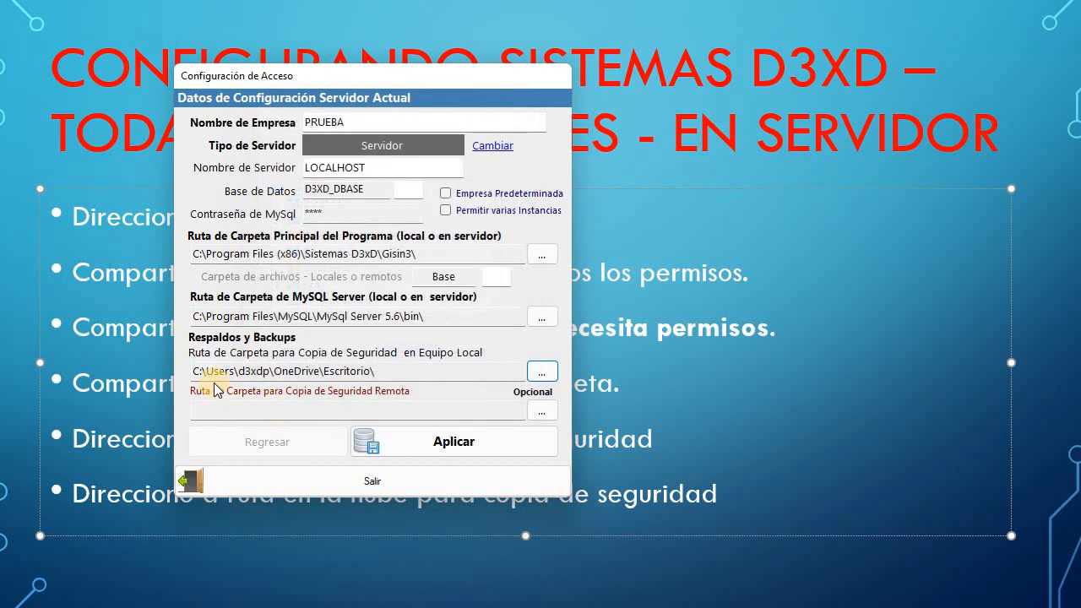
drag(195, 369, 332, 361)
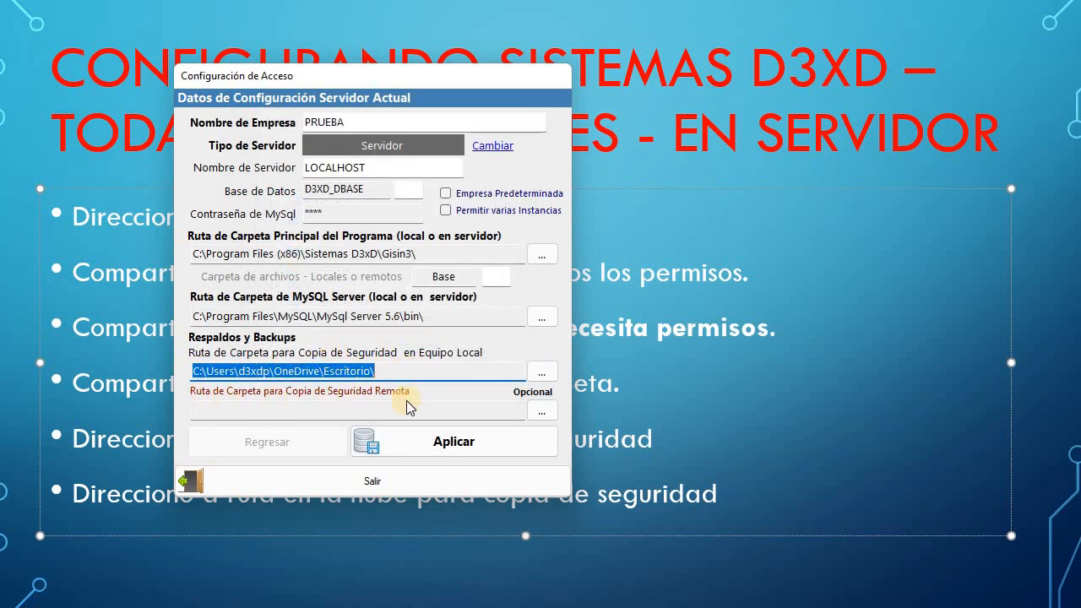
Set the remote backup folder to OneDrive > Documentos and save the access configuration.
click(213, 409)
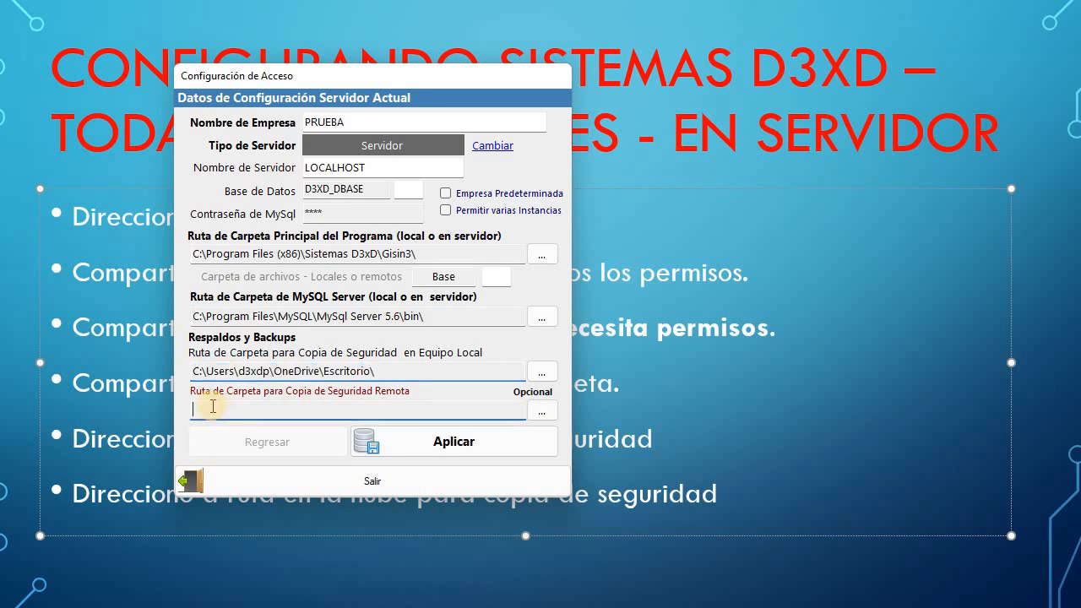
click(542, 411)
mouse_move(503, 215)
mouse_down()
mouse_move(504, 236)
mouse_move(505, 212)
mouse_up()
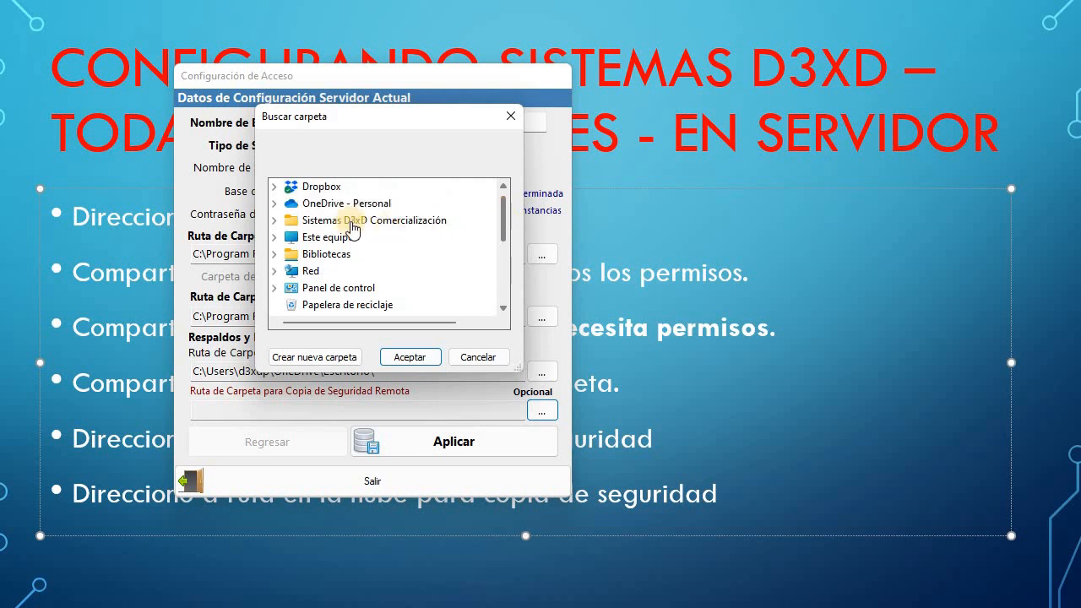
click(318, 213)
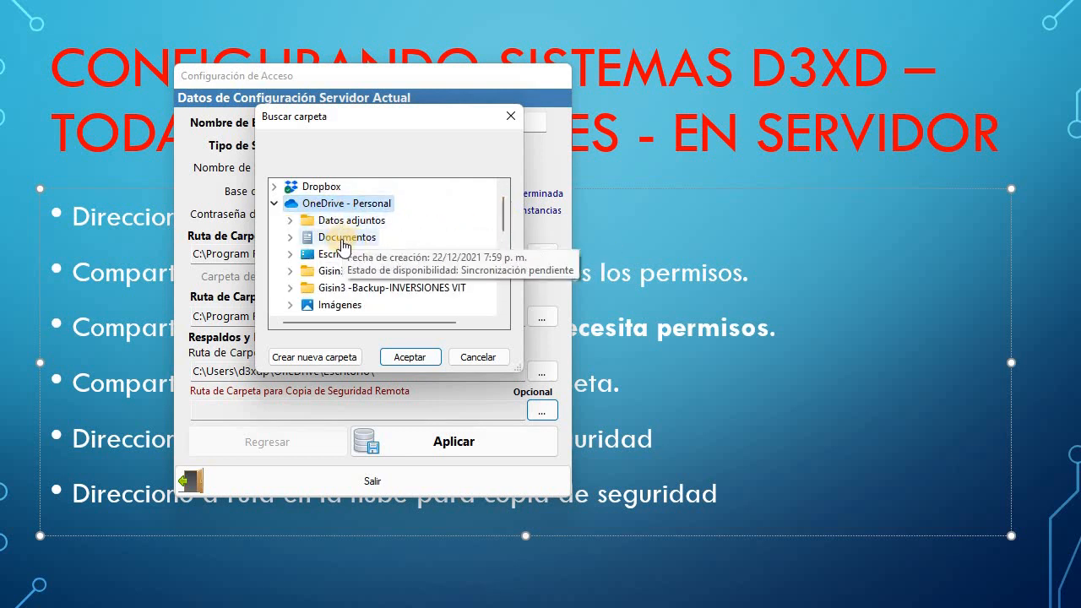
double_click(341, 242)
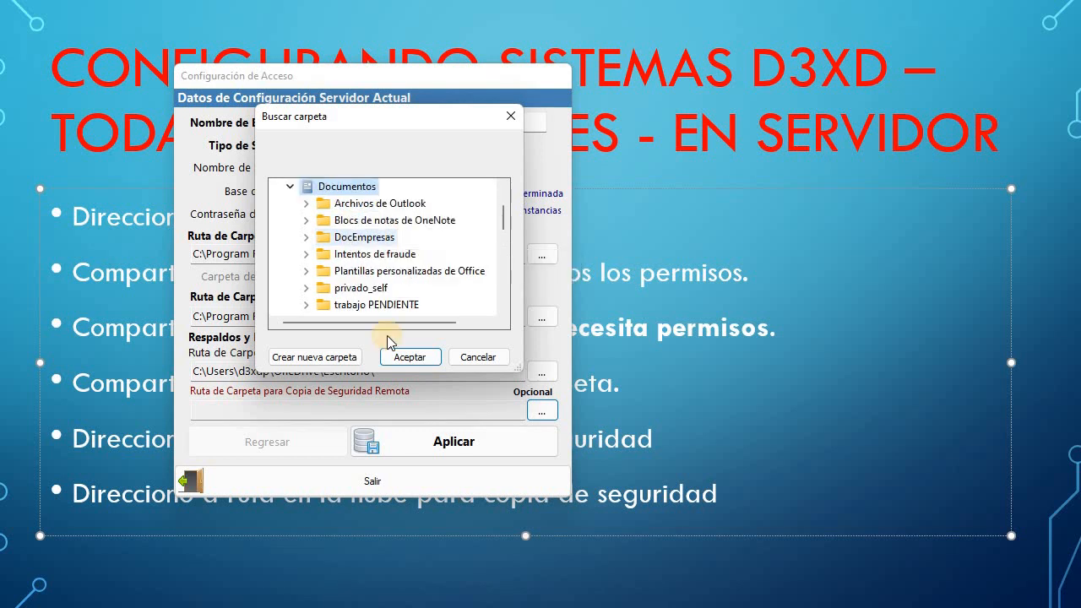
key(Return)
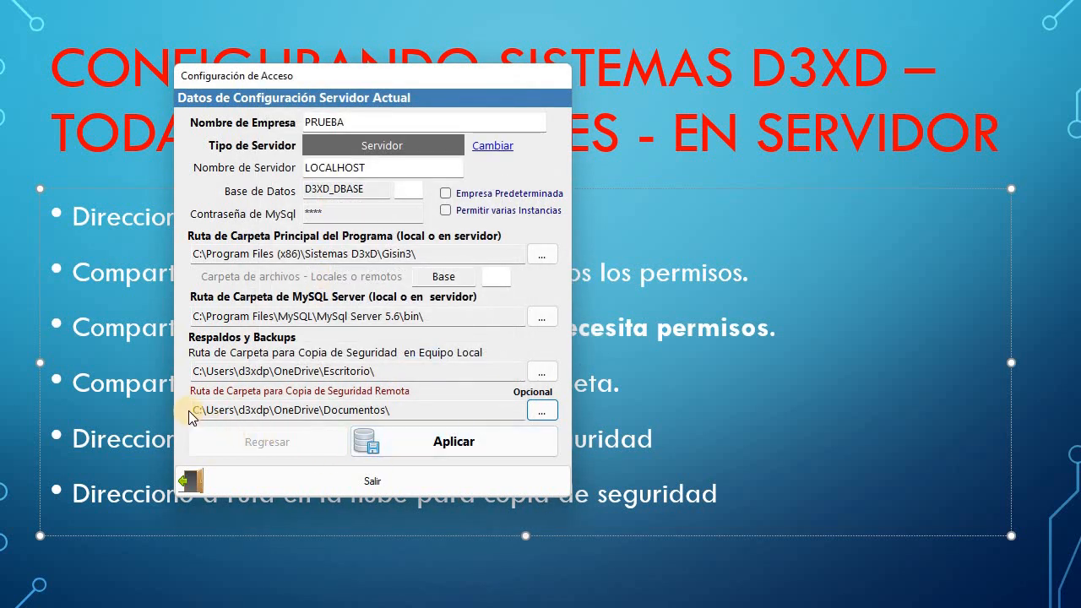
drag(195, 410, 388, 372)
drag(196, 372, 376, 372)
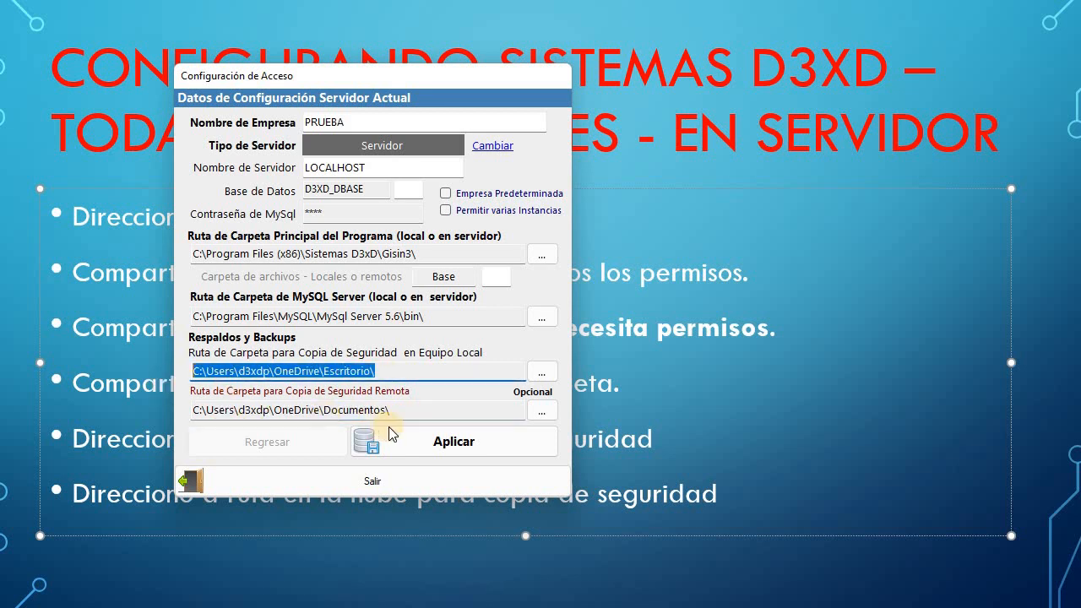
drag(238, 411, 390, 411)
key(ctrl+a)
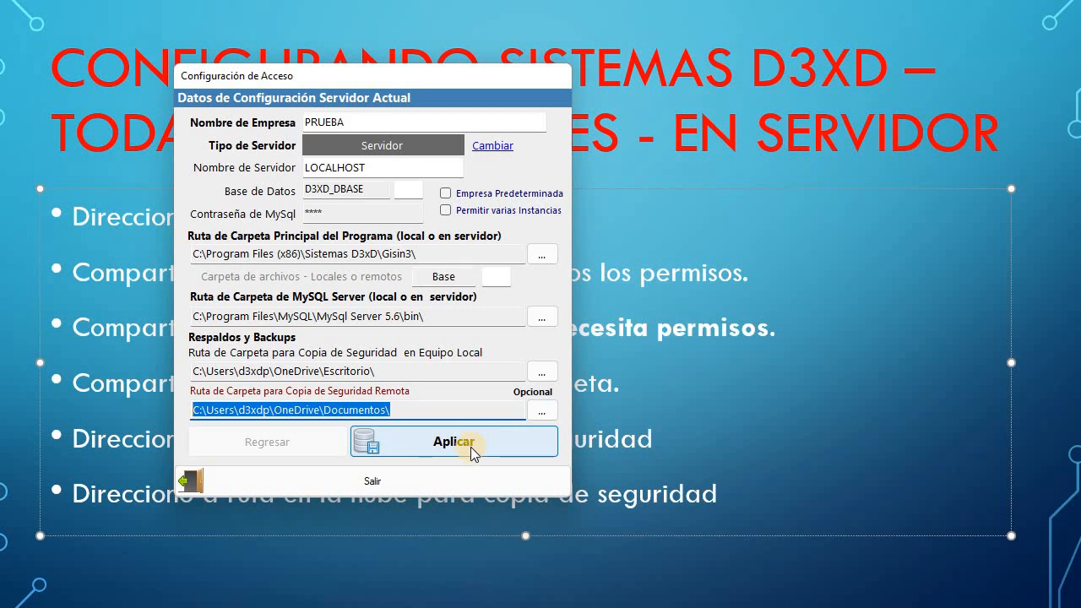
drag(406, 412, 193, 411)
click(460, 445)
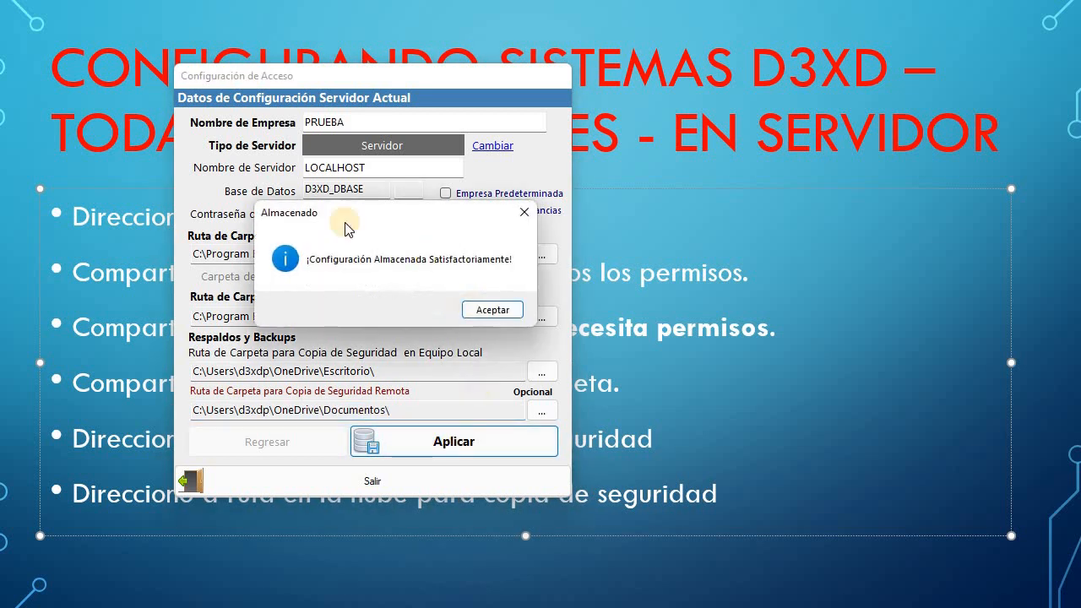
Dismiss the saved notice, start Ayuda > Activar Programa, and accept the usage conditions.
click(492, 313)
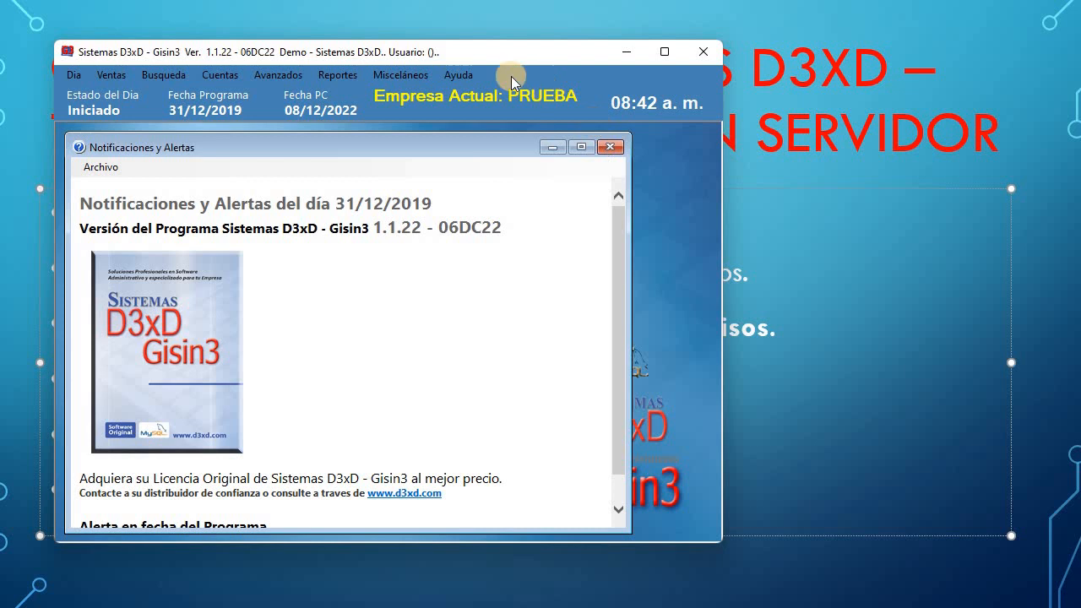
click(459, 74)
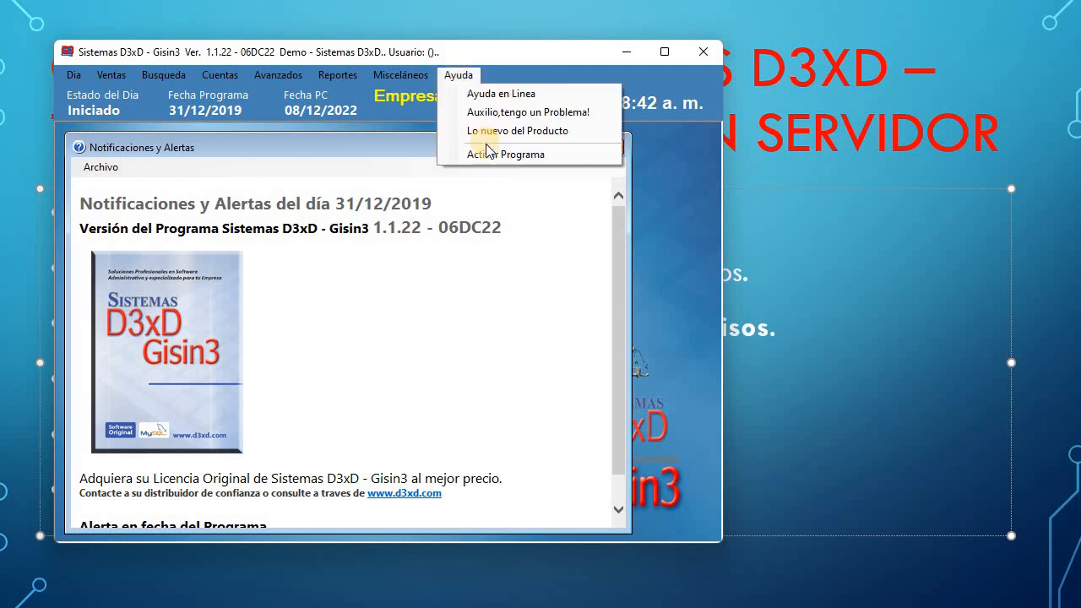
click(567, 153)
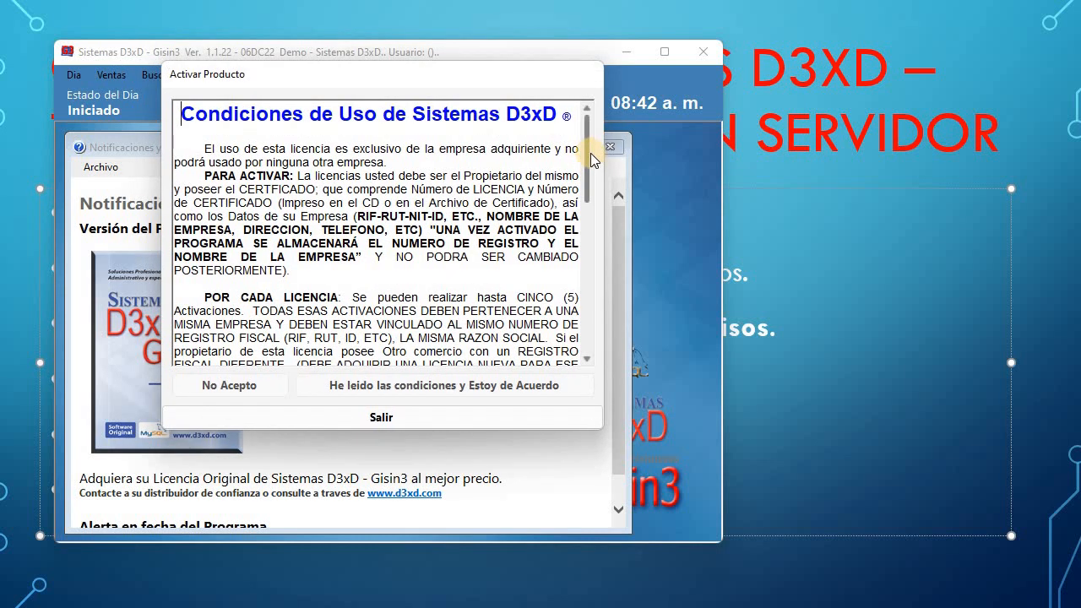
scroll(594, 181, down, 3)
scroll(602, 208, down, 1)
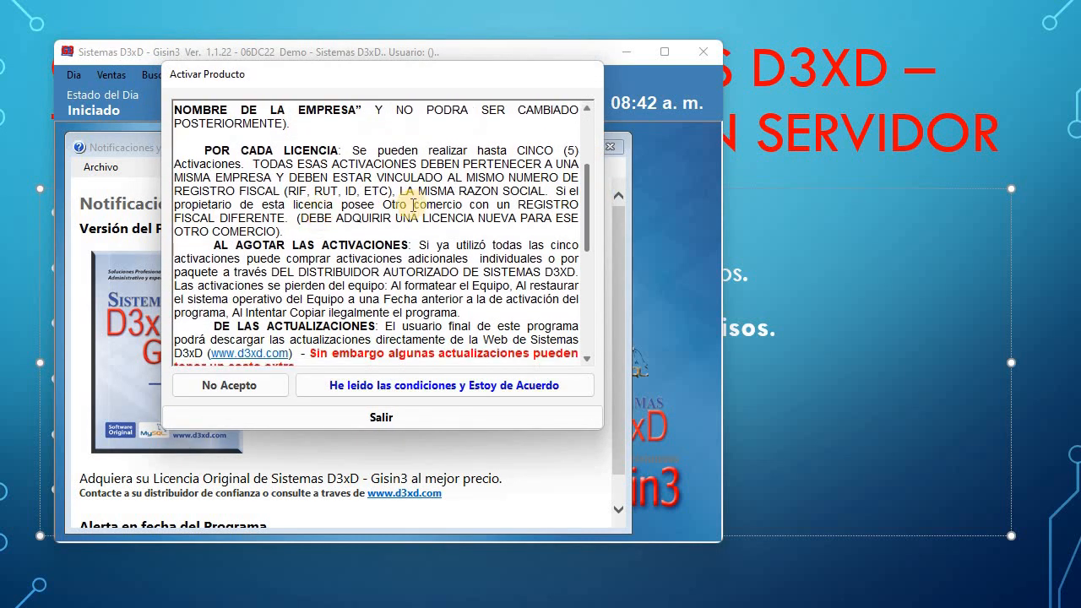
scroll(591, 214, down, 1)
drag(589, 210, 590, 312)
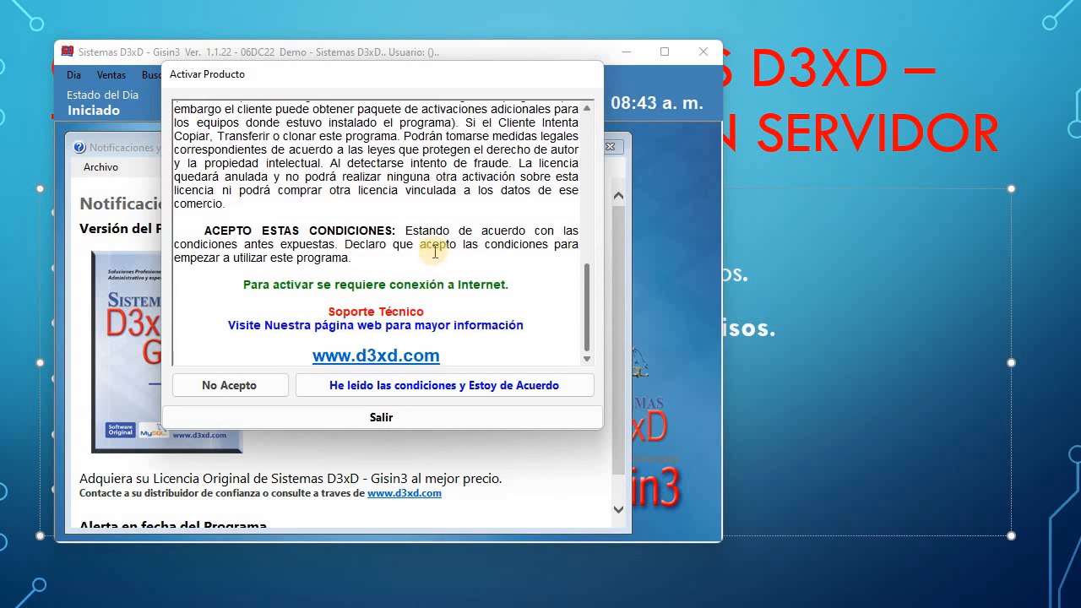
click(367, 388)
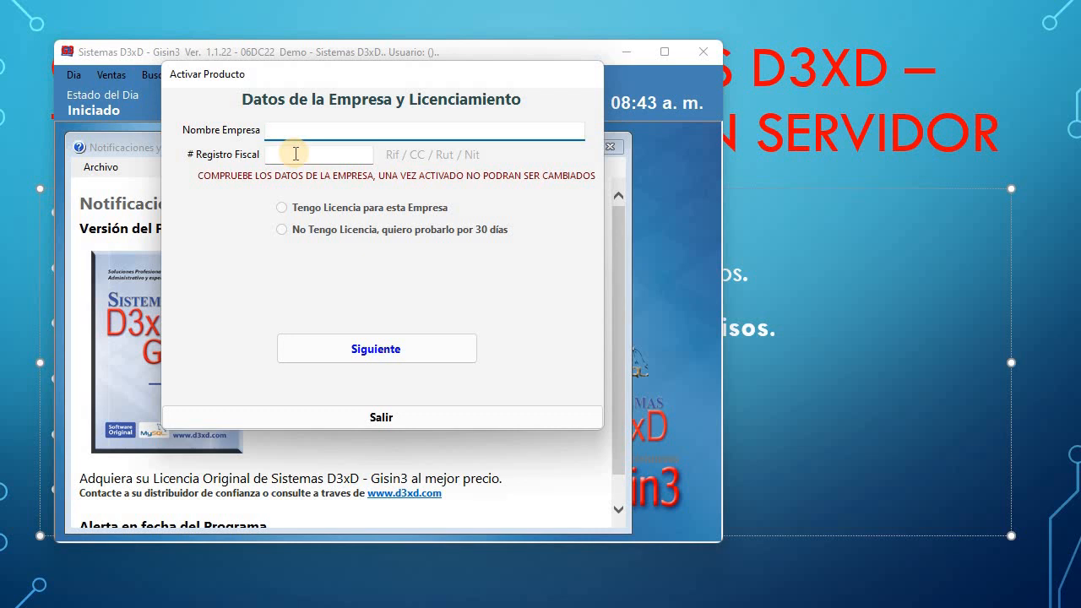
Enter the company name 'SISISTEMAS D3XD, C.A.' and the fiscal registration number.
text(JJKVJKCVJCKJVKCKJV)
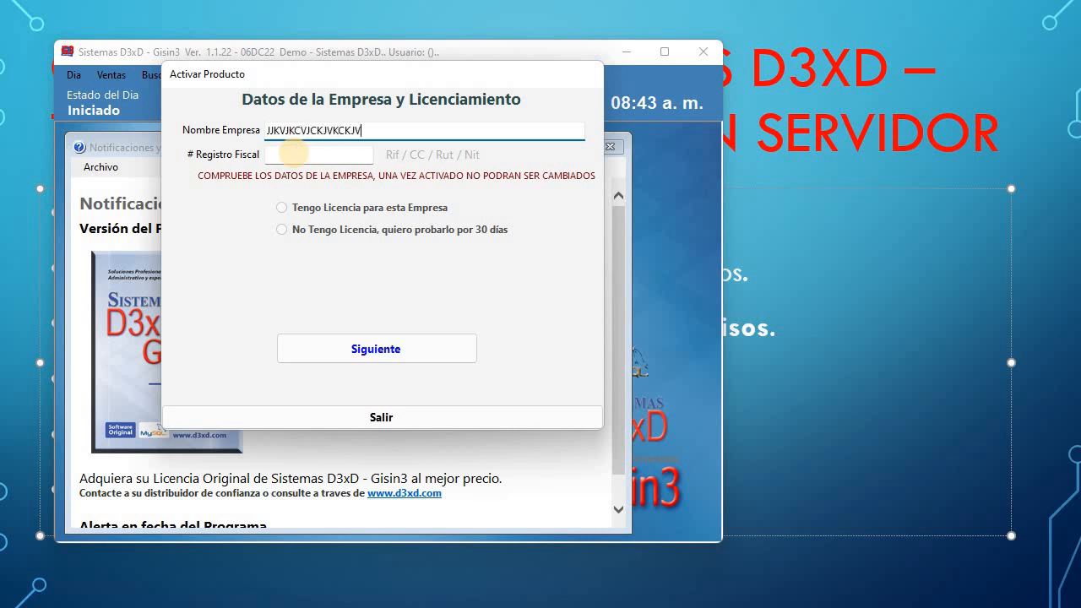
click(301, 154)
text(788878878)
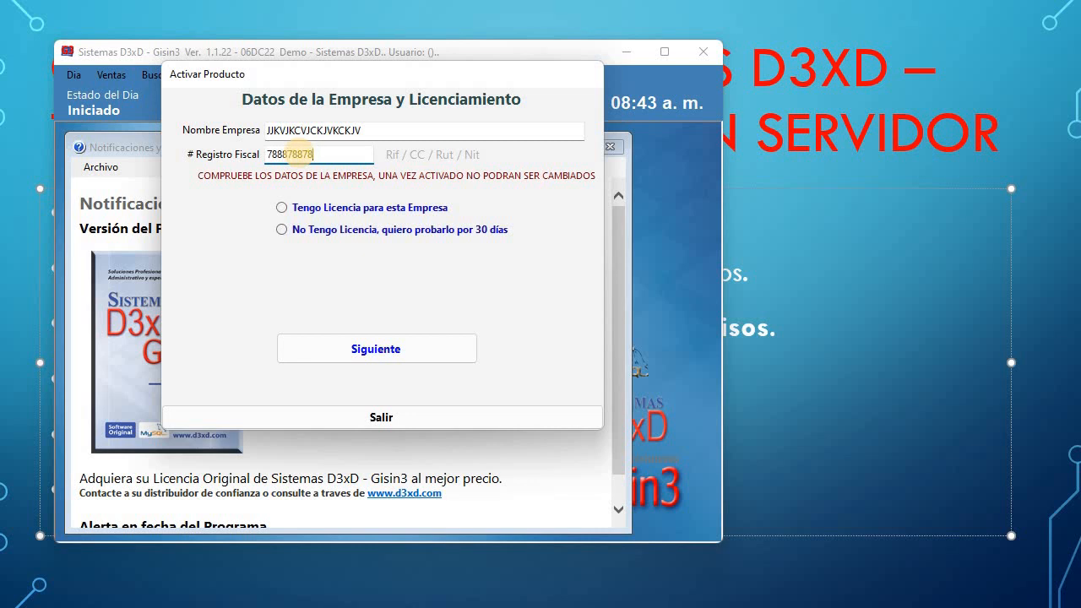
key(BackSpace)
key(BackSpace)
key(BackSpace)
key(BackSpace)
key(BackSpace)
key(BackSpace)
key(BackSpace)
key(BackSpace)
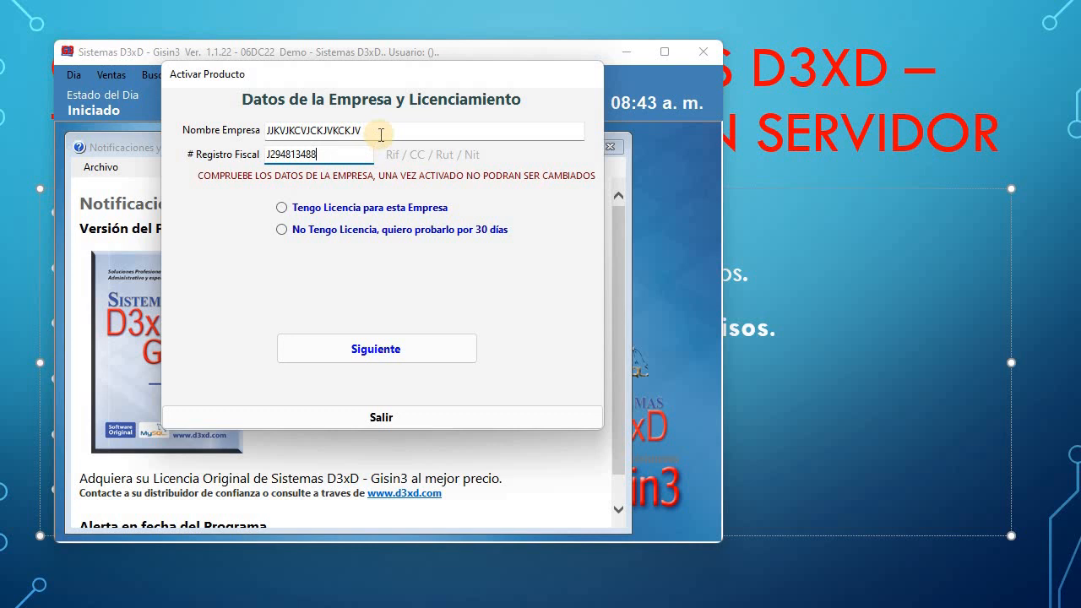
key(shift+Tab)
text(SISIS)
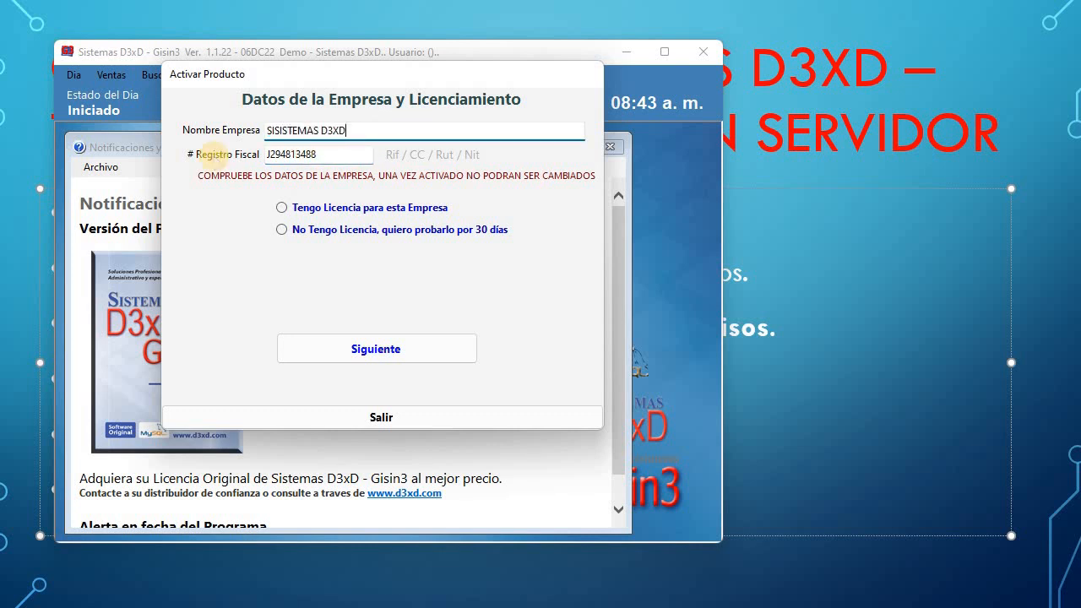
text(TEMAS D3XD, C.A.)
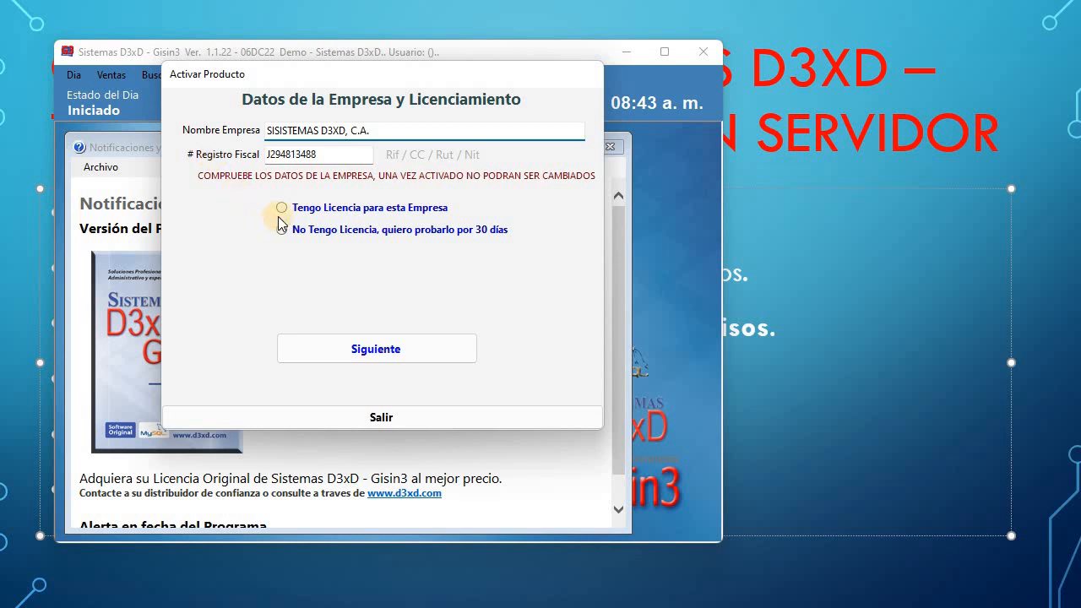
Switch from the license option to 'No Tengo Licencia, quiero probarlo por 30 días'.
click(281, 207)
click(297, 260)
click(304, 289)
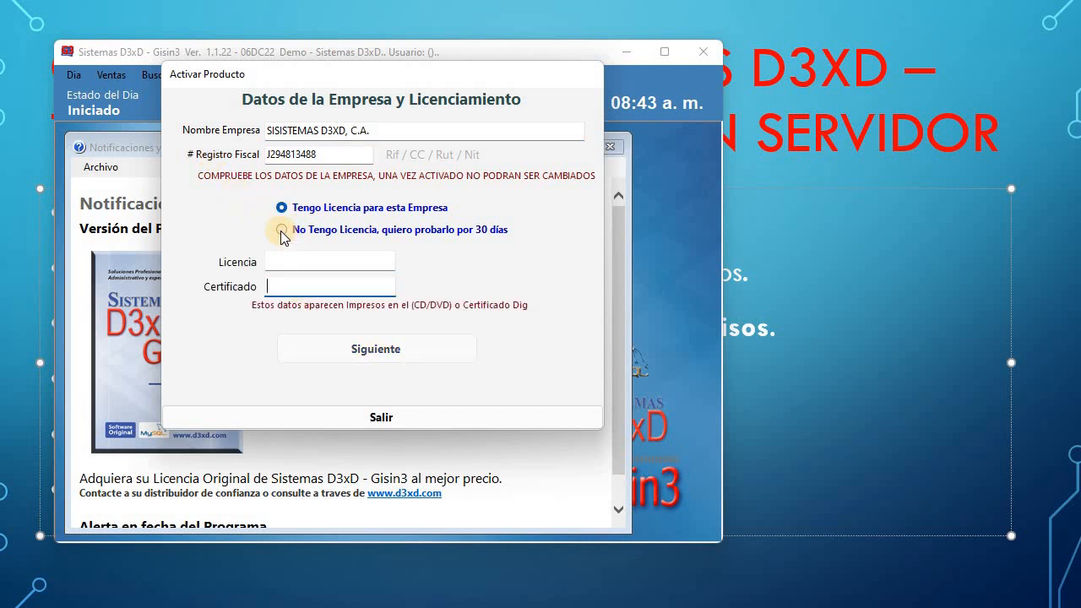
click(281, 230)
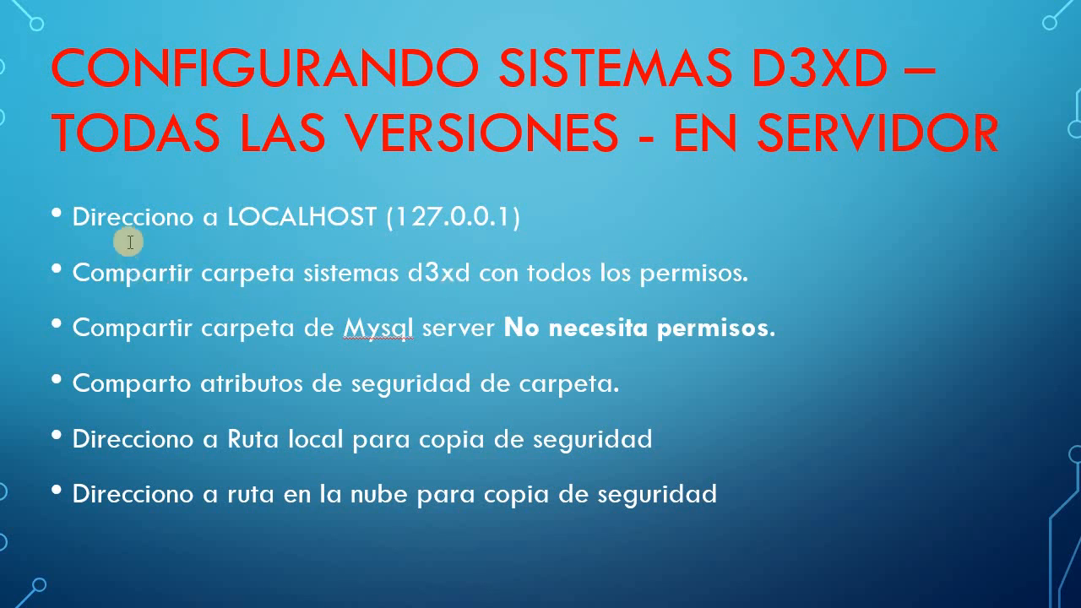
Highlight each server checklist item (LOCALHOST, folder sharing, security, backup paths), then bring up mysql_all.
click(74, 212)
drag(229, 217, 365, 220)
drag(452, 237, 380, 221)
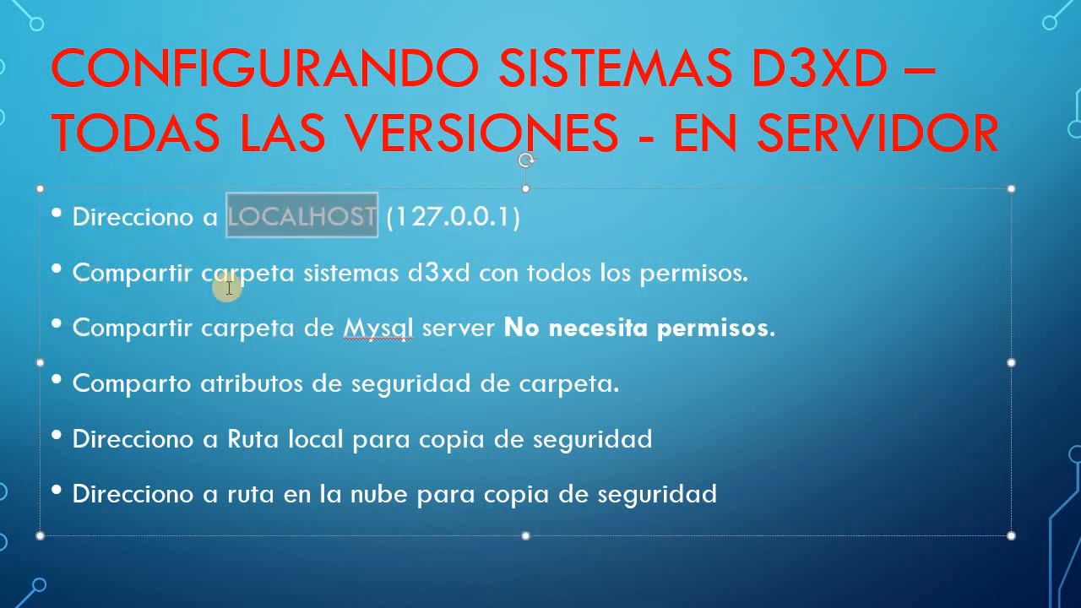
drag(302, 272, 737, 274)
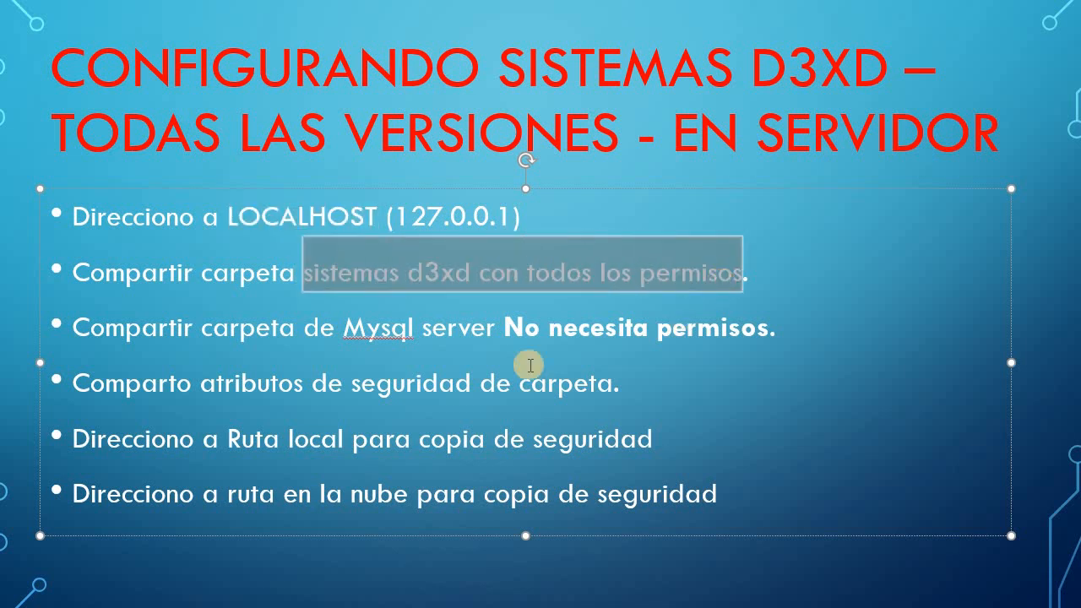
drag(193, 327, 784, 340)
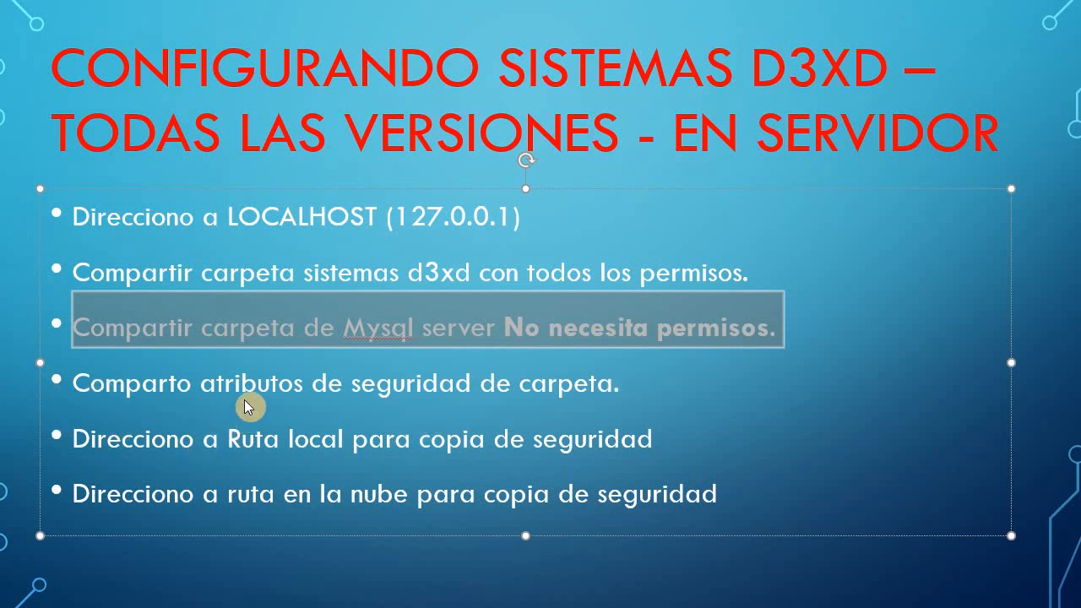
drag(171, 384, 574, 400)
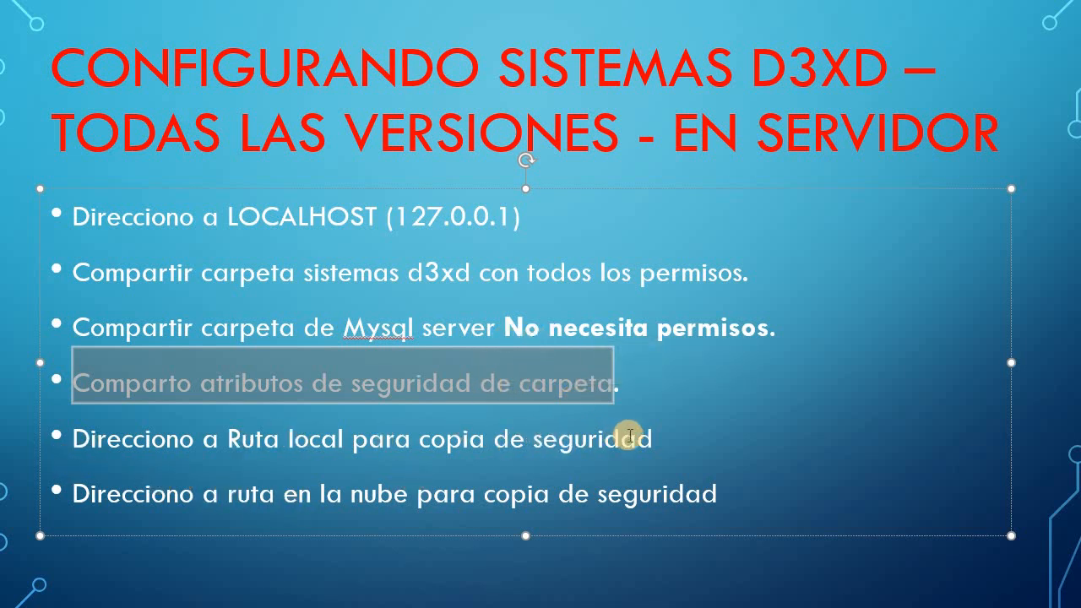
drag(608, 439, 375, 451)
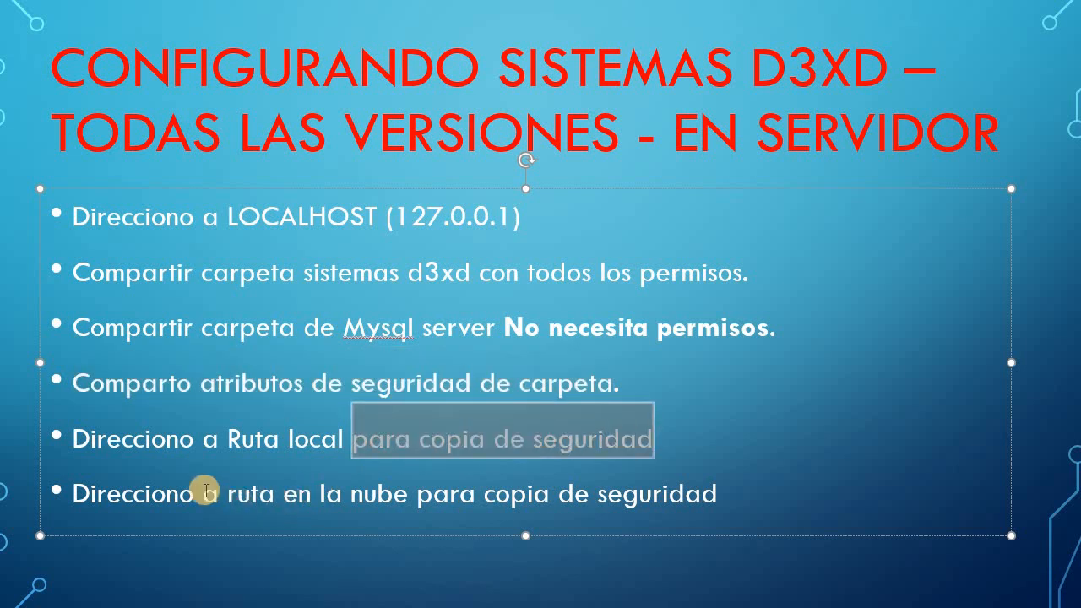
drag(203, 495, 718, 497)
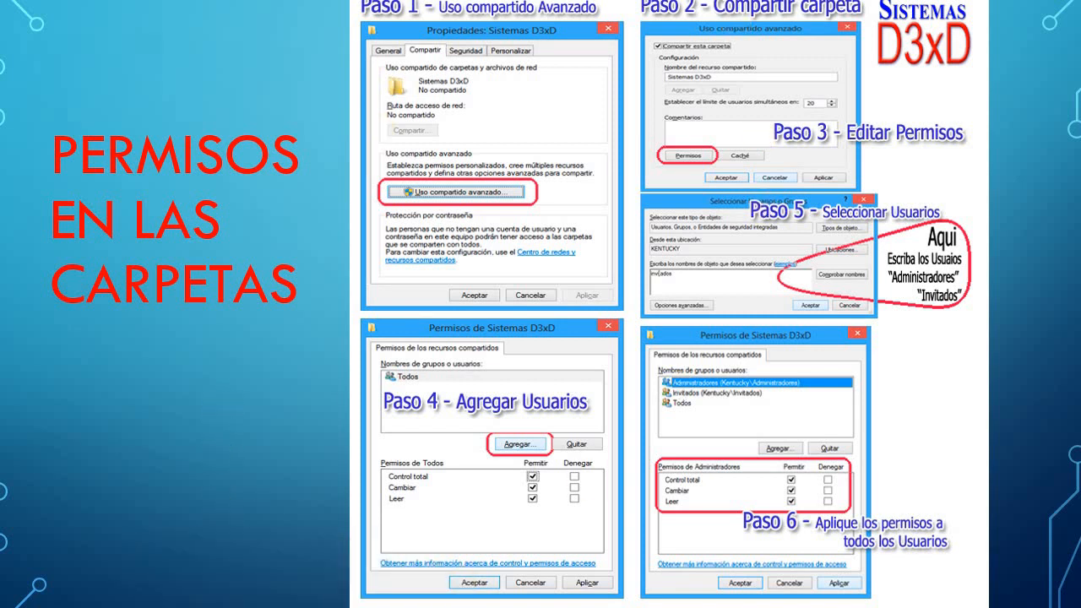
click(181, 575)
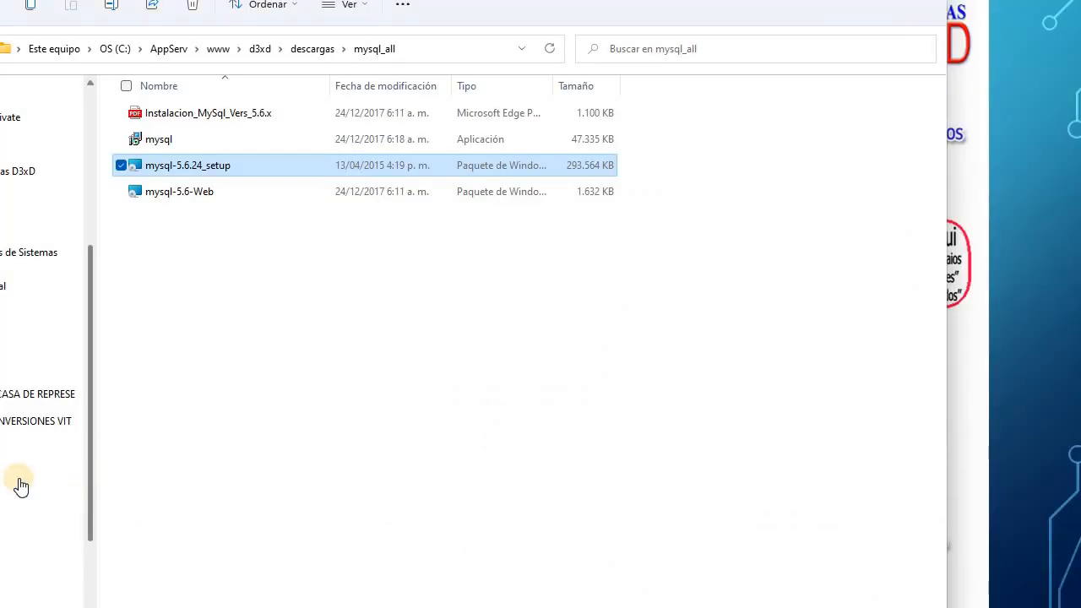
Browse Este equipo > OS (C:) > Archivos de programa (x86), peek into Sistemas D3xD, and return.
click(10, 482)
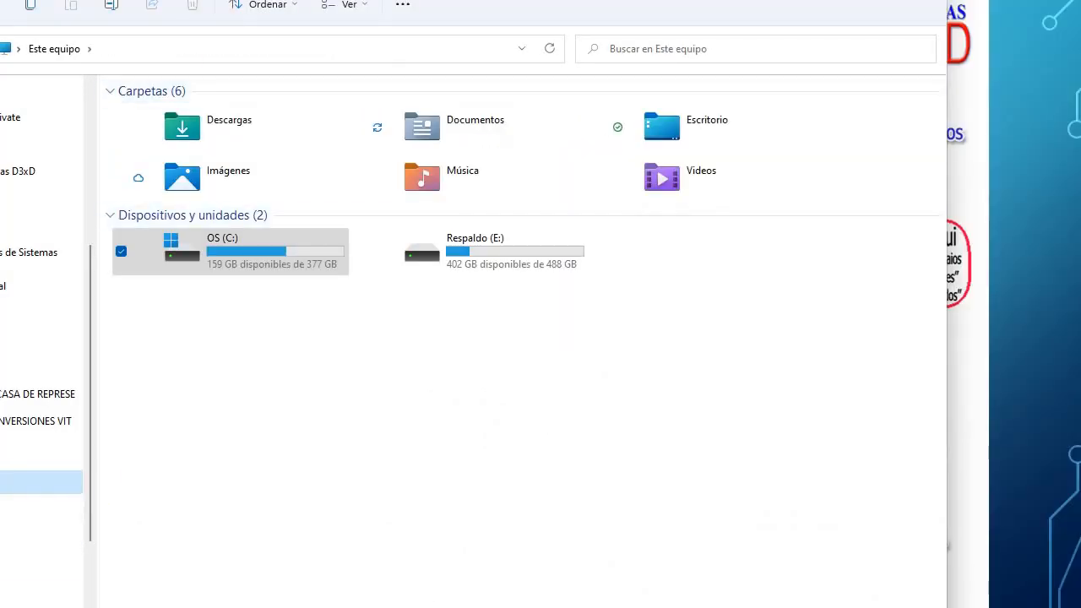
double_click(261, 269)
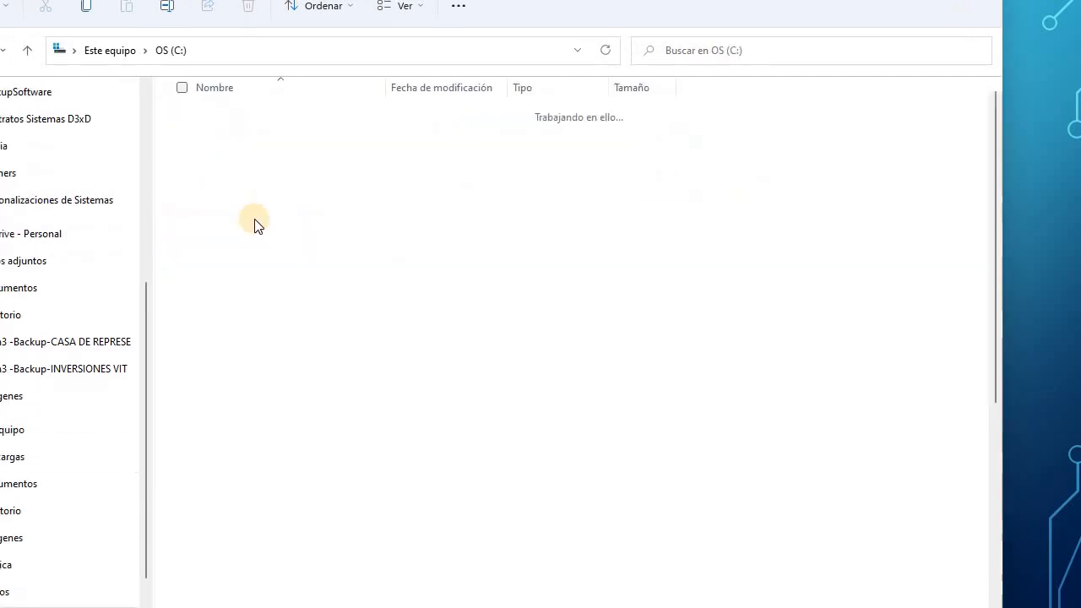
double_click(263, 249)
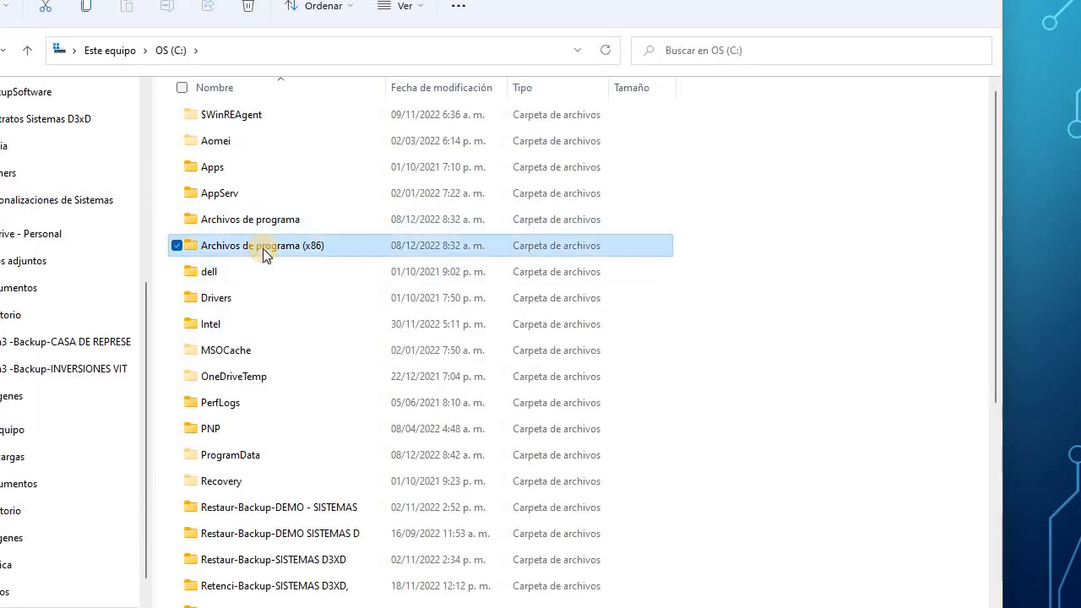
scroll(273, 296, down, 1)
scroll(276, 390, down, 3)
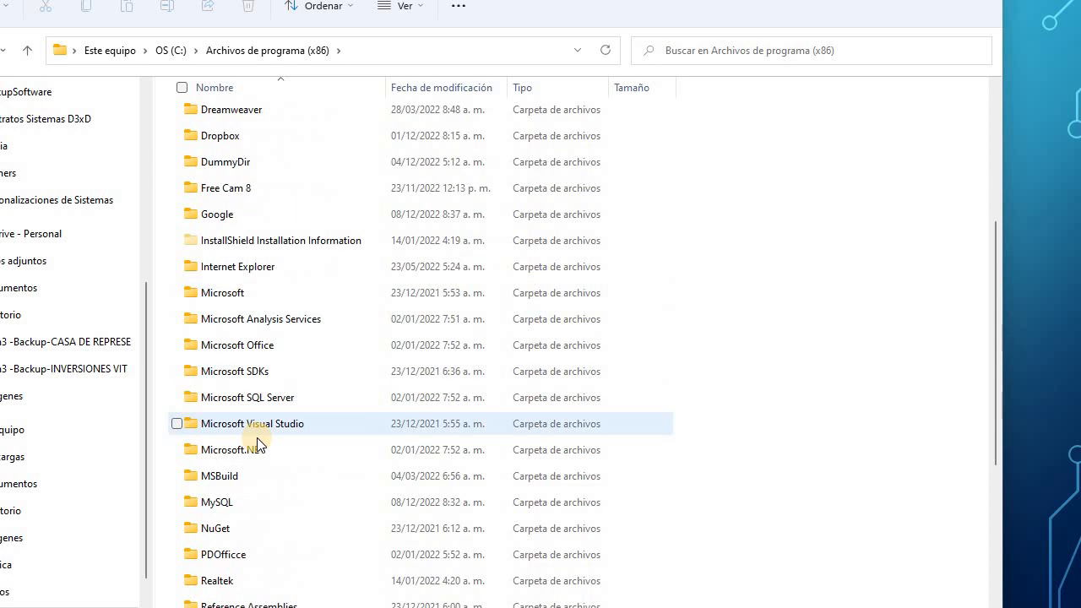
scroll(270, 403, down, 4)
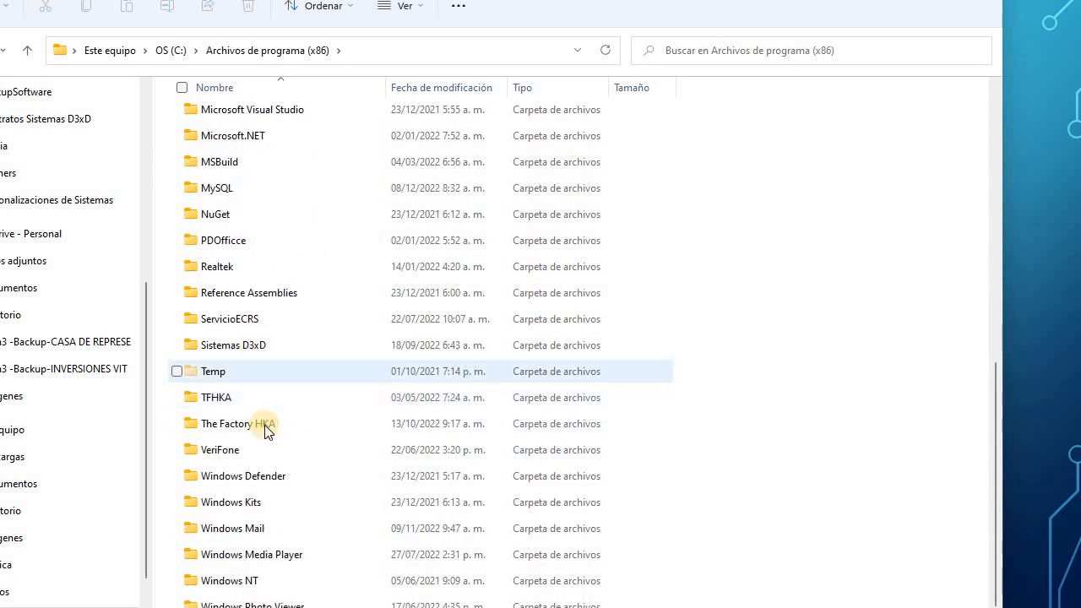
double_click(268, 345)
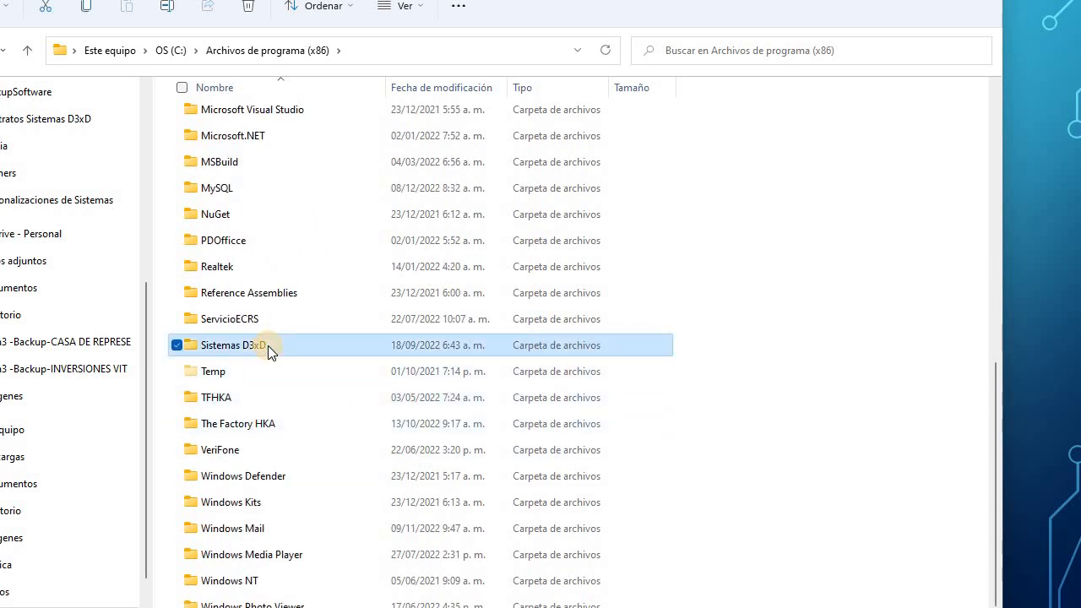
click(254, 51)
scroll(338, 393, down, 3)
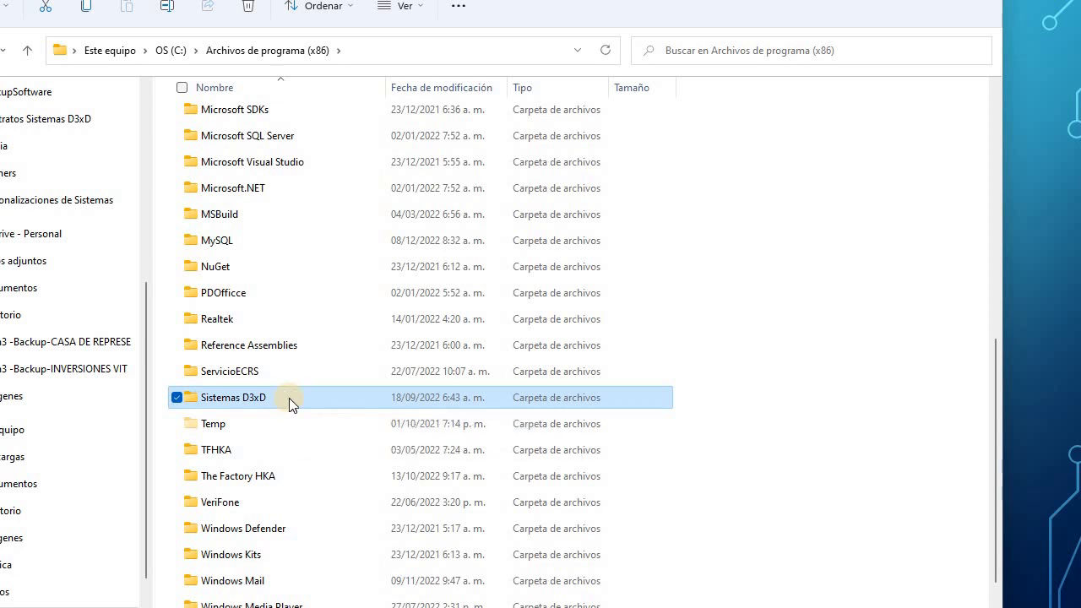
Turn on advanced sharing for the Sistemas D3xD folder from its properties.
right_click(289, 398)
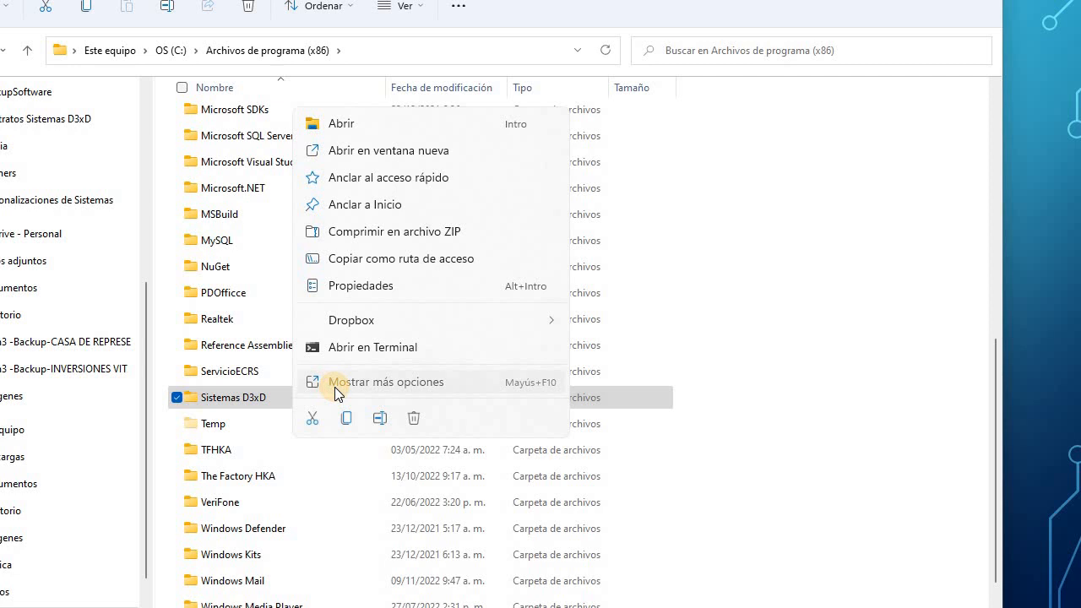
click(335, 385)
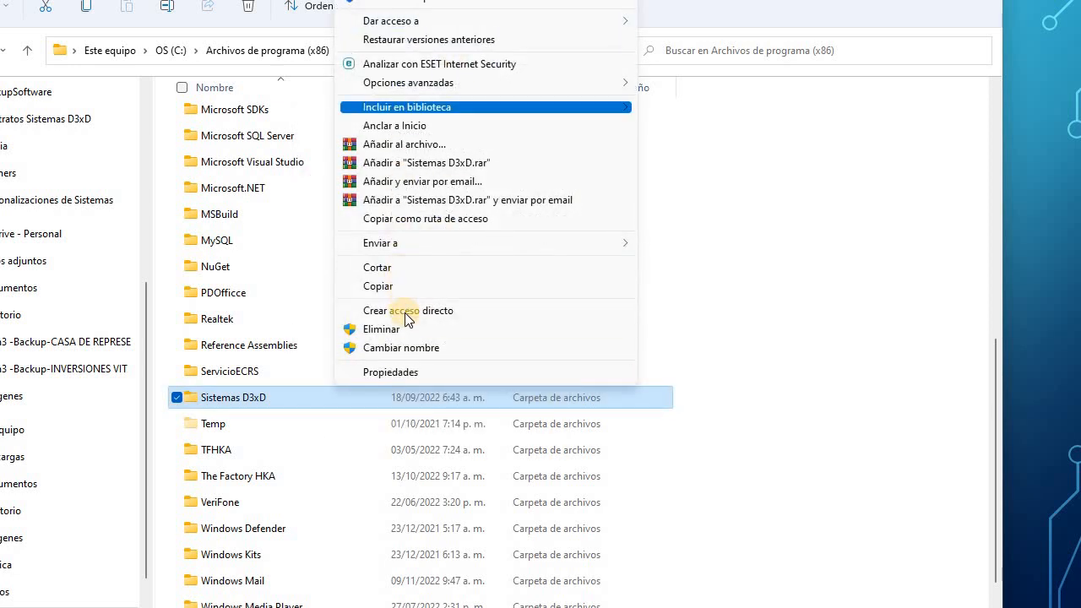
click(390, 372)
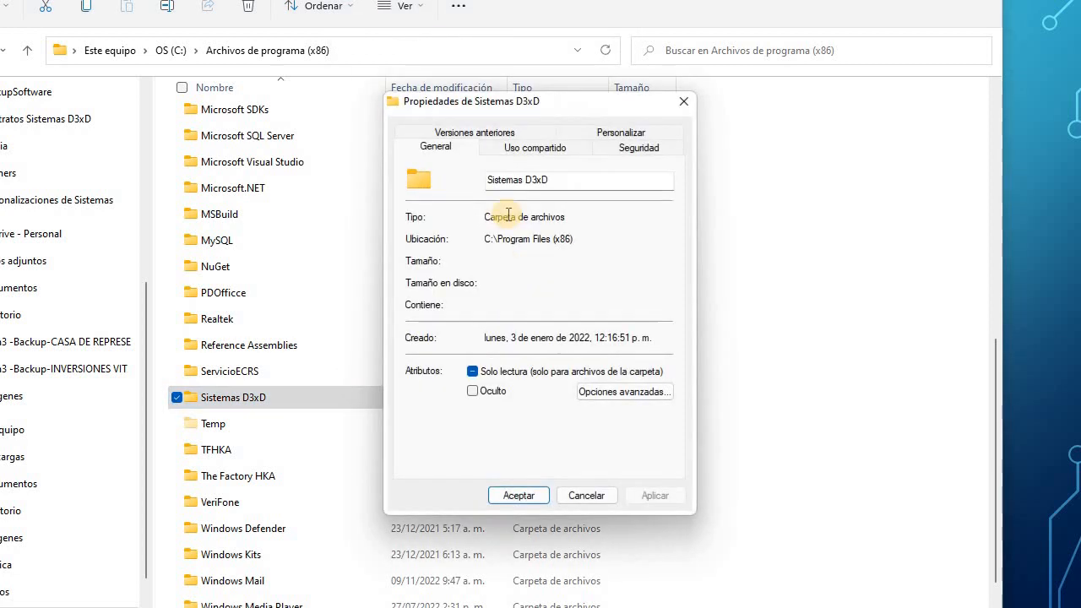
click(531, 148)
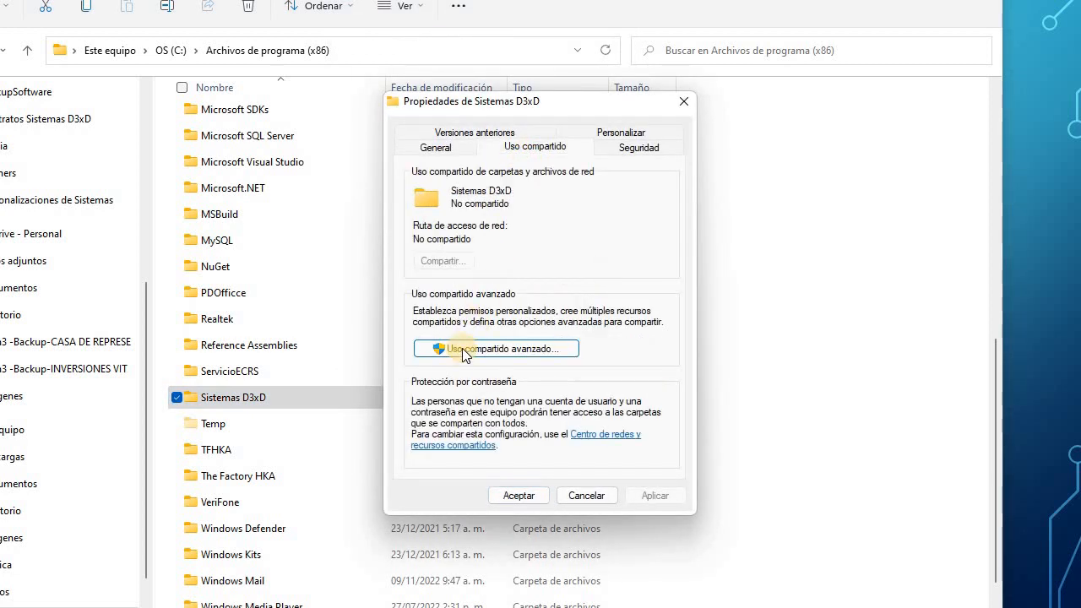
click(462, 352)
click(413, 162)
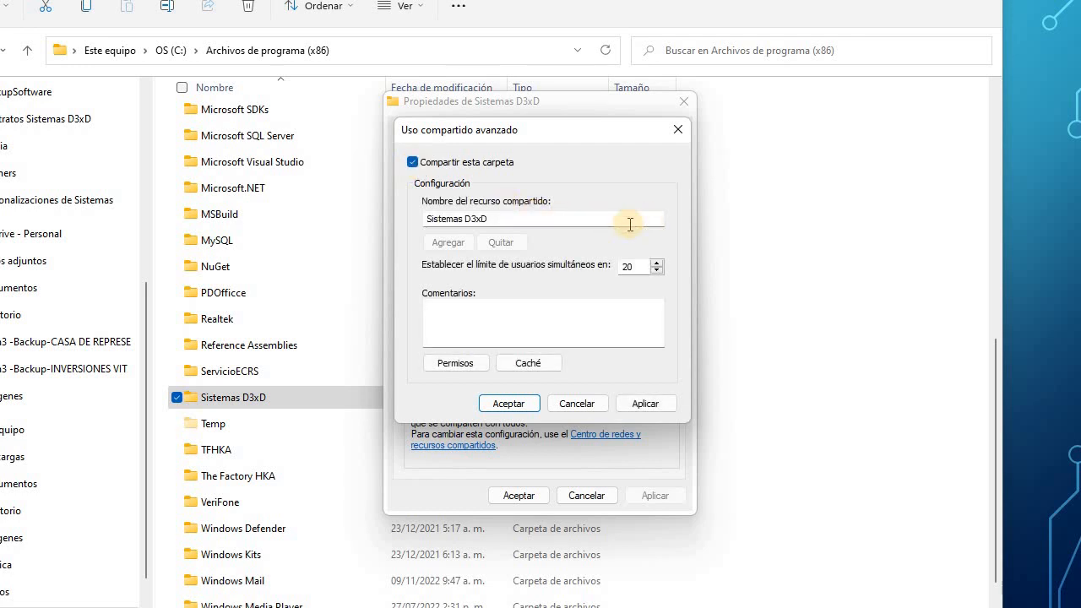
Give Everyone Control total in the share permissions and add the Guest account.
click(452, 364)
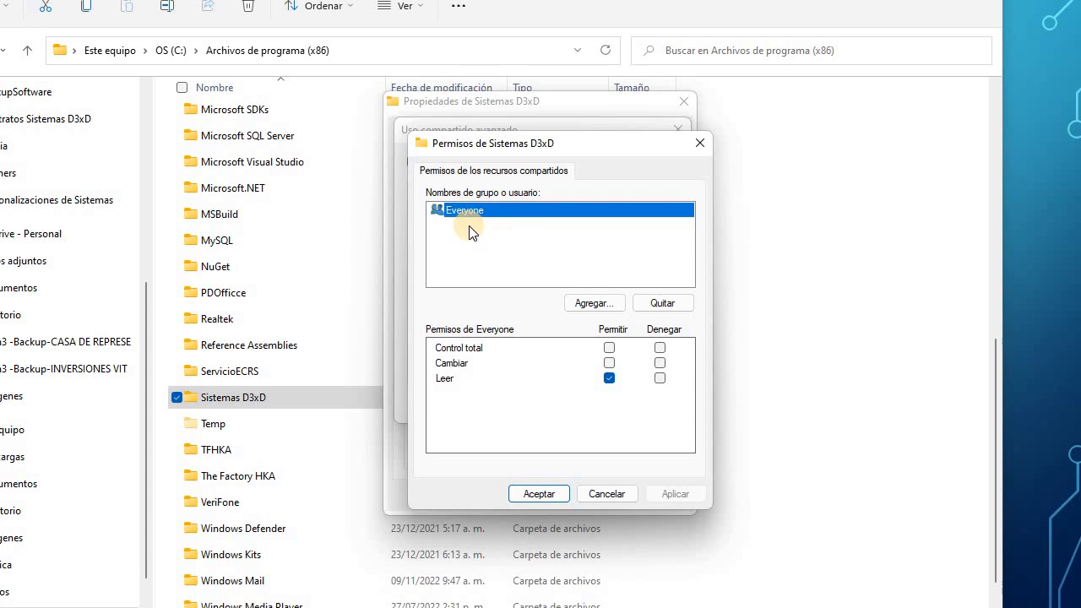
click(609, 348)
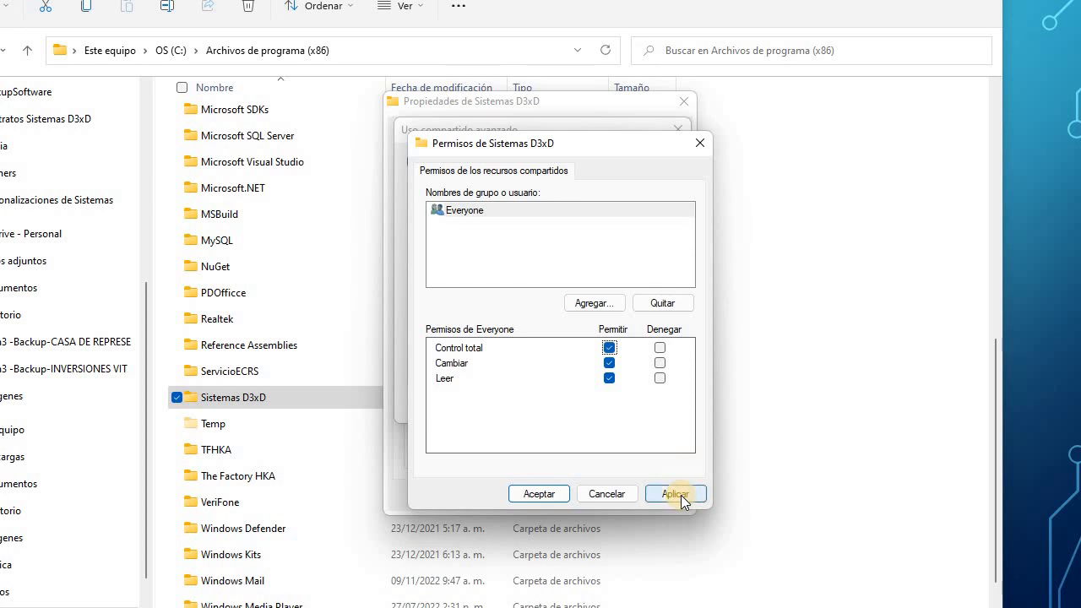
click(681, 496)
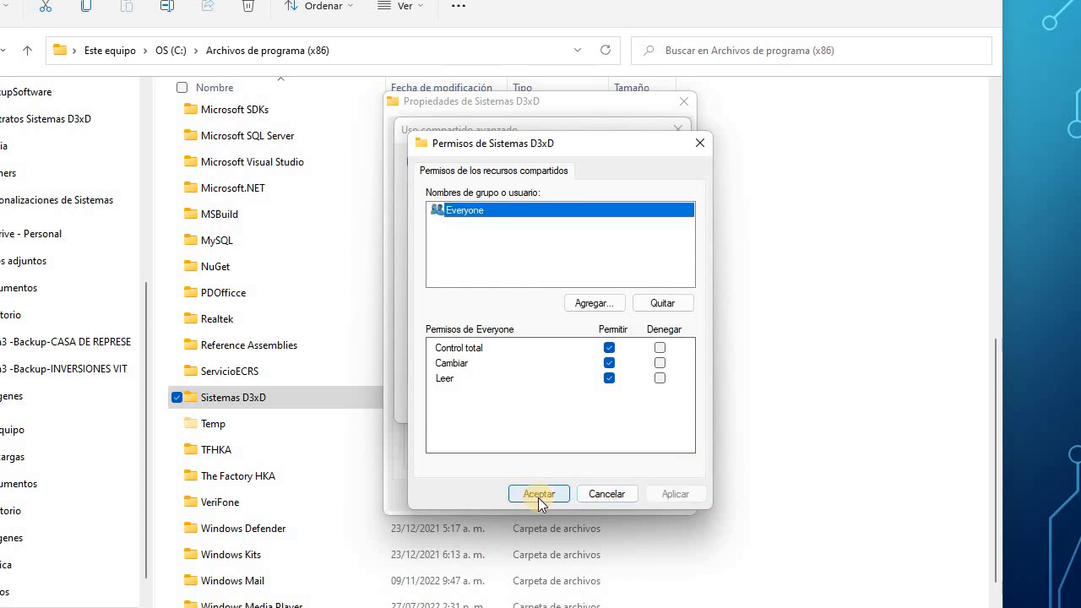
click(592, 304)
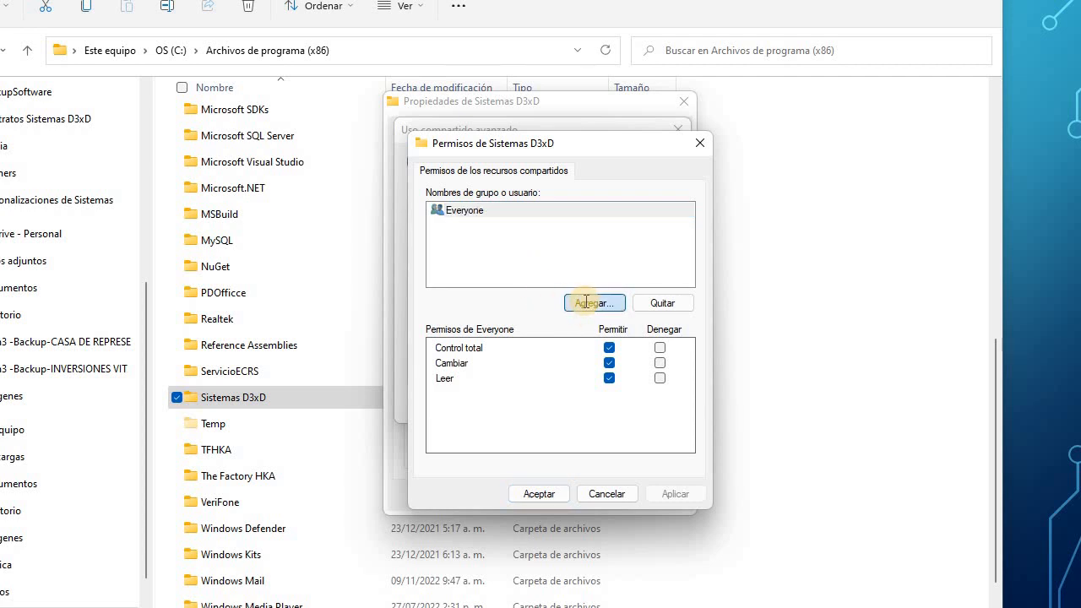
text(i)
key(BackSpace)
text(guest)
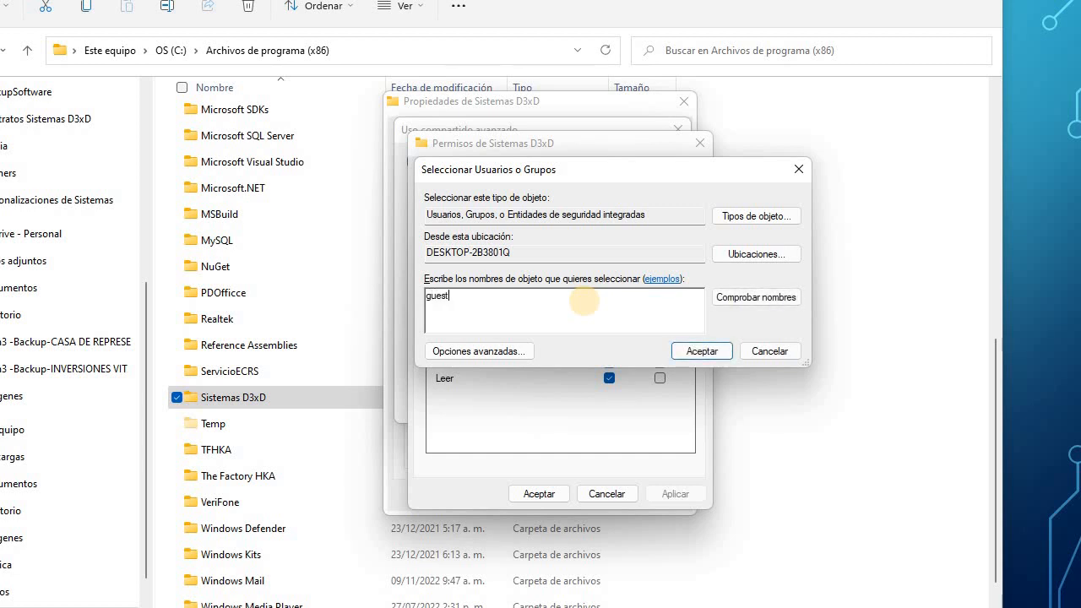
click(702, 350)
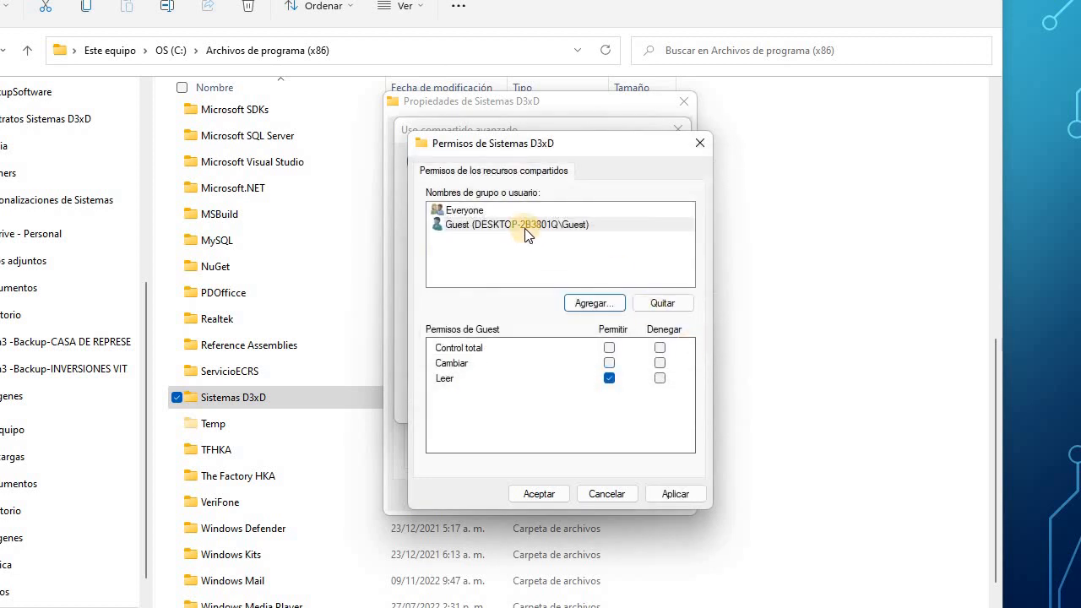
Add Administrator, give Administrator and Guest Control total, and apply the sharing settings.
click(517, 230)
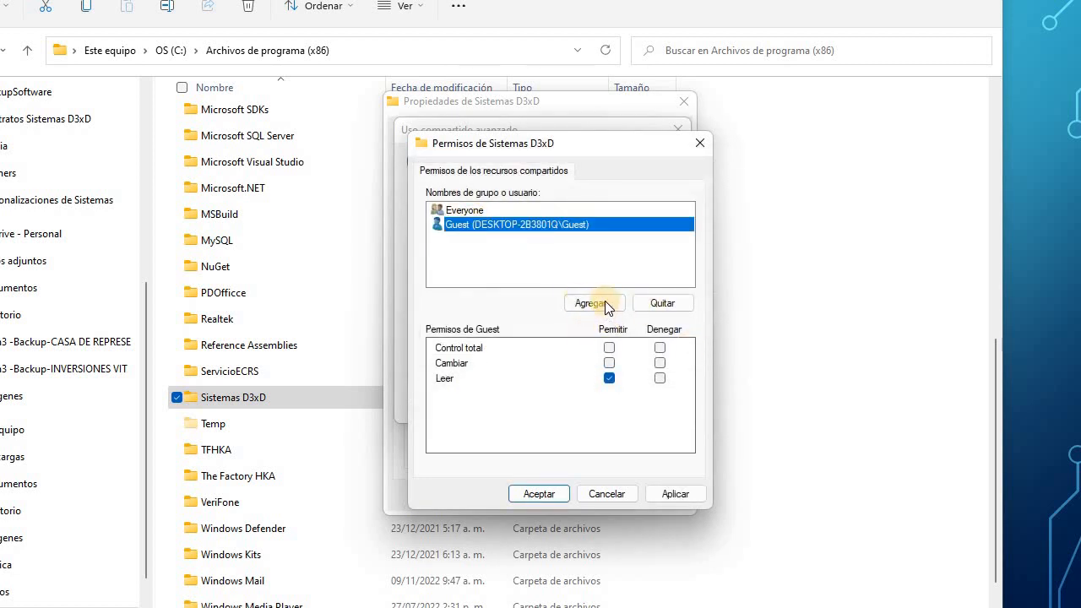
click(605, 303)
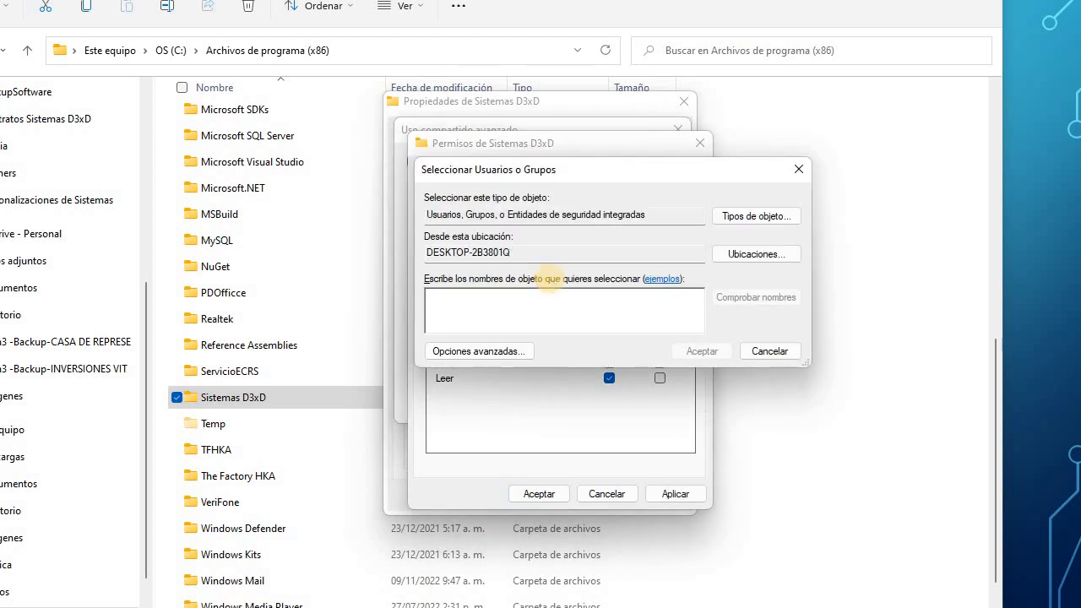
text(administrat)
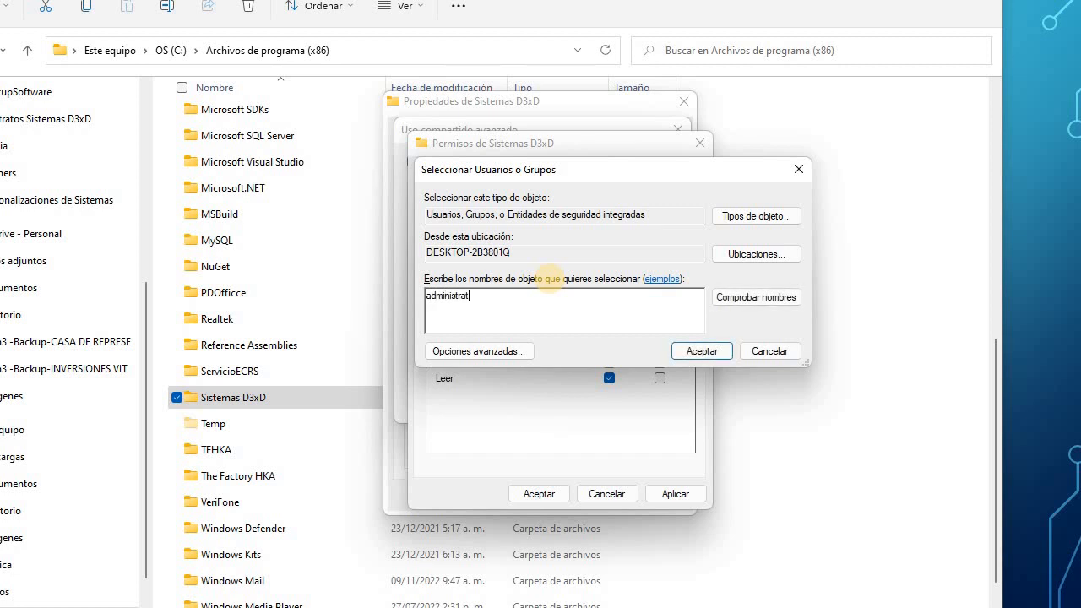
text(or)
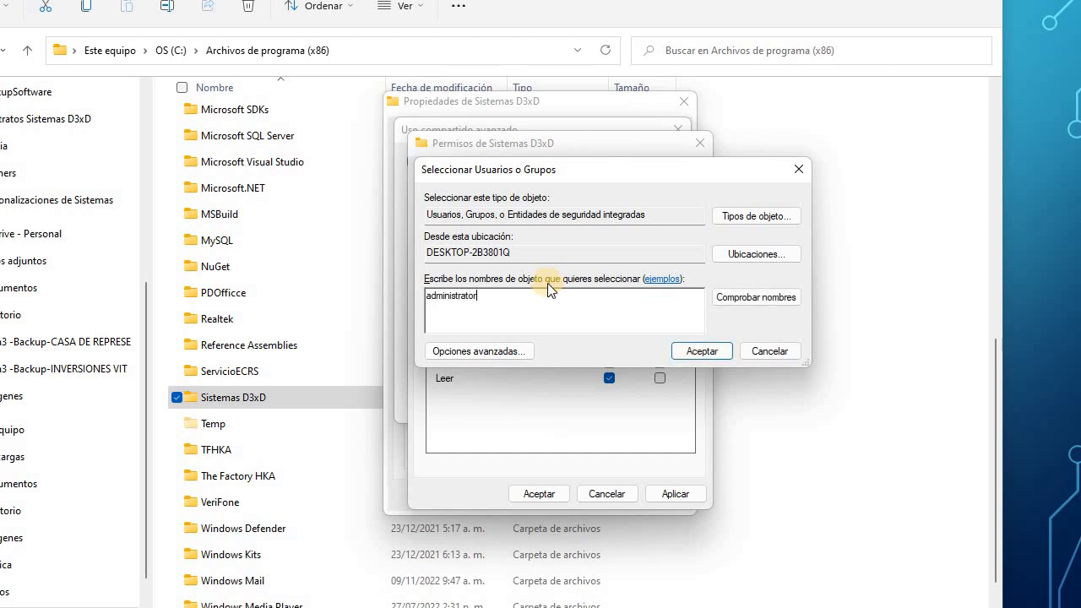
click(710, 351)
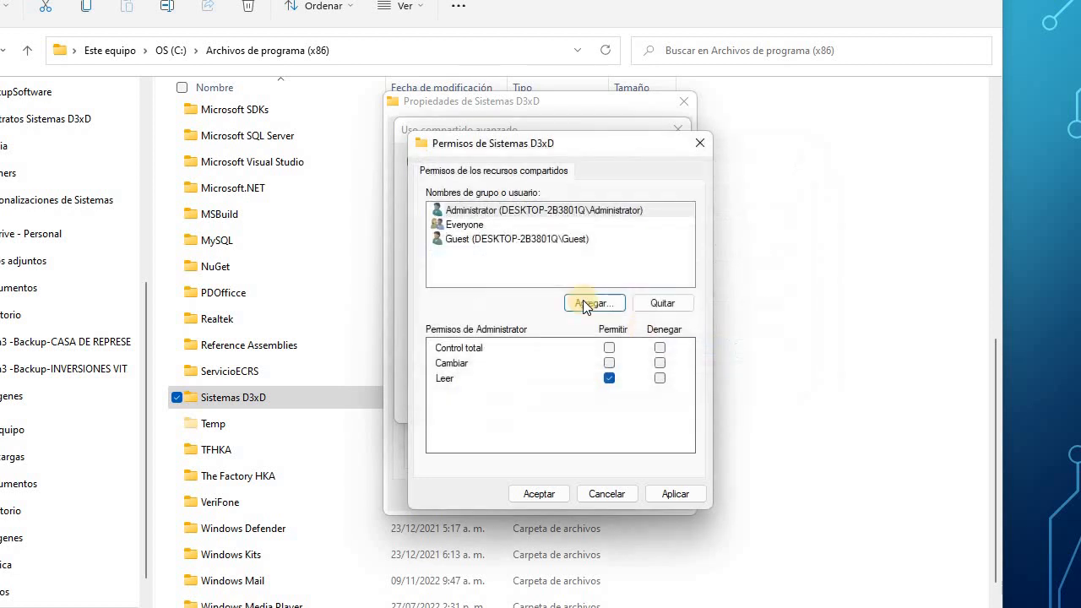
click(463, 211)
click(609, 348)
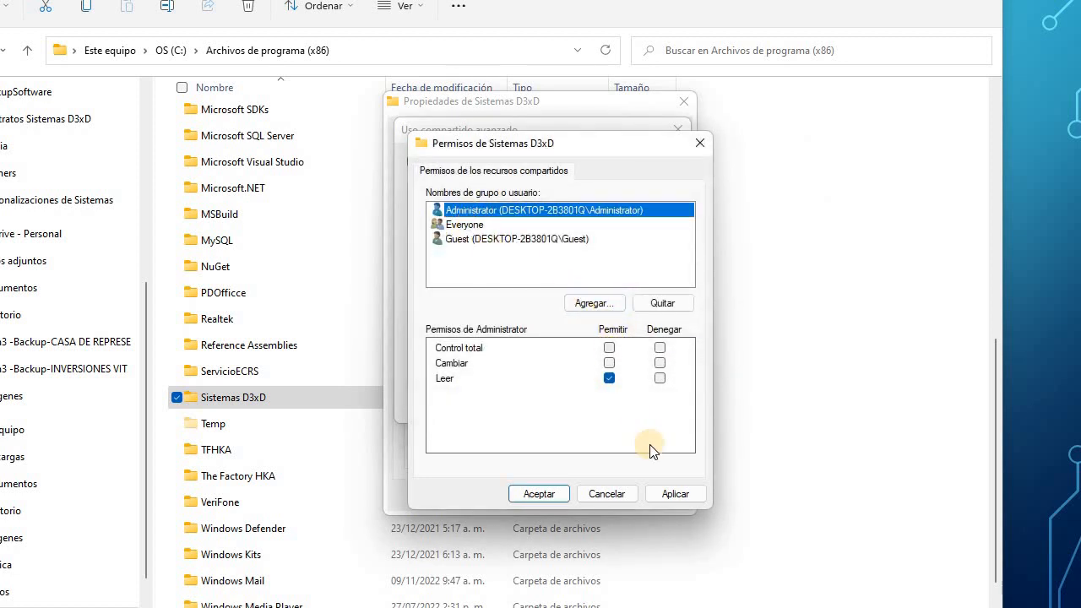
click(467, 241)
click(609, 348)
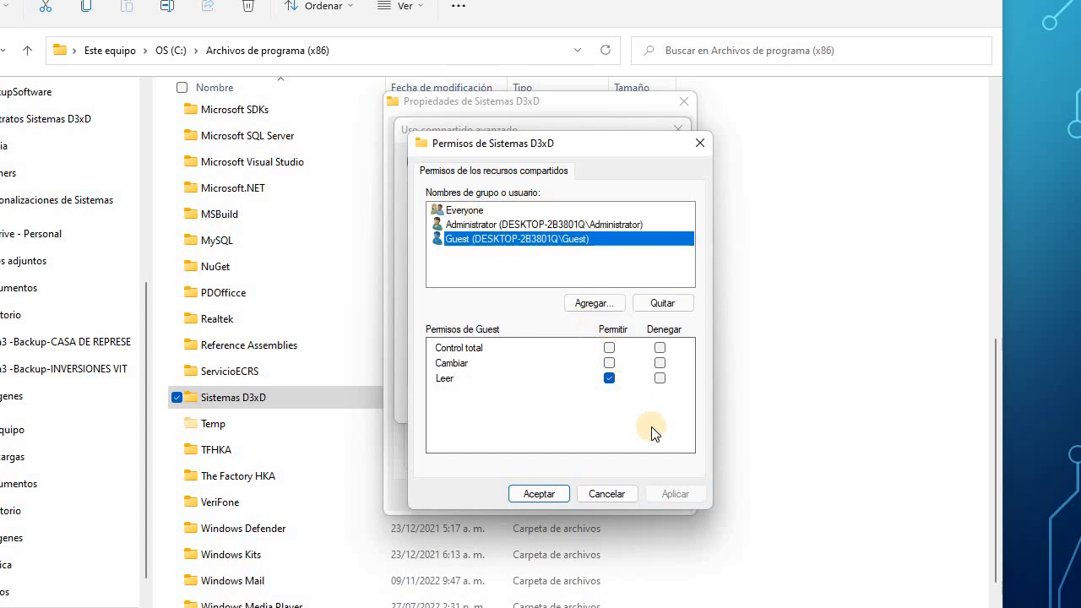
click(675, 496)
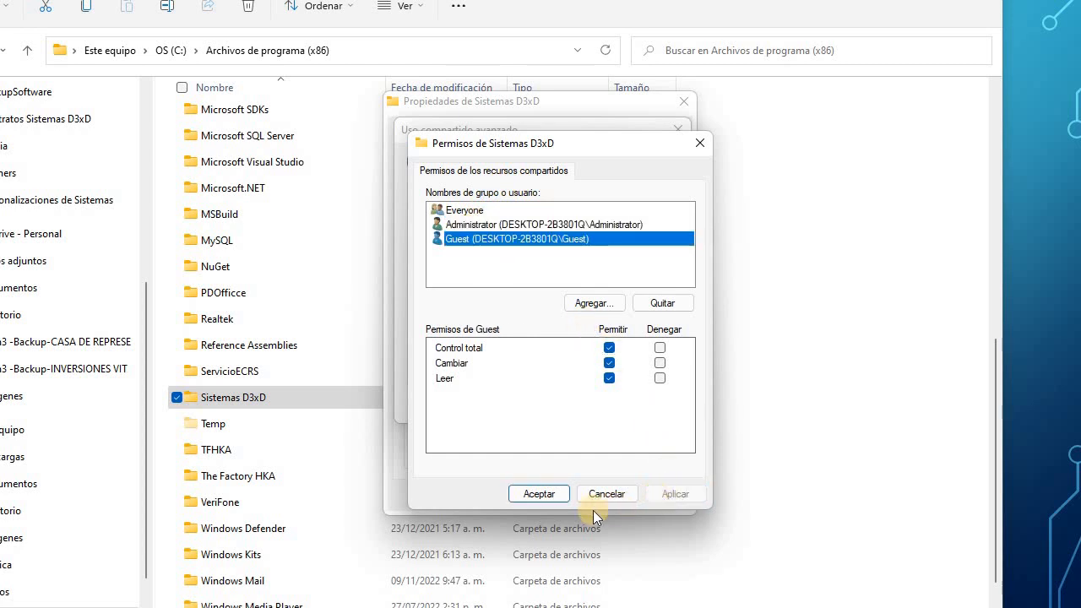
click(539, 495)
click(645, 404)
Give ALL APPLICATION PACKAGES Control total in the folder's Seguridad permissions.
click(499, 409)
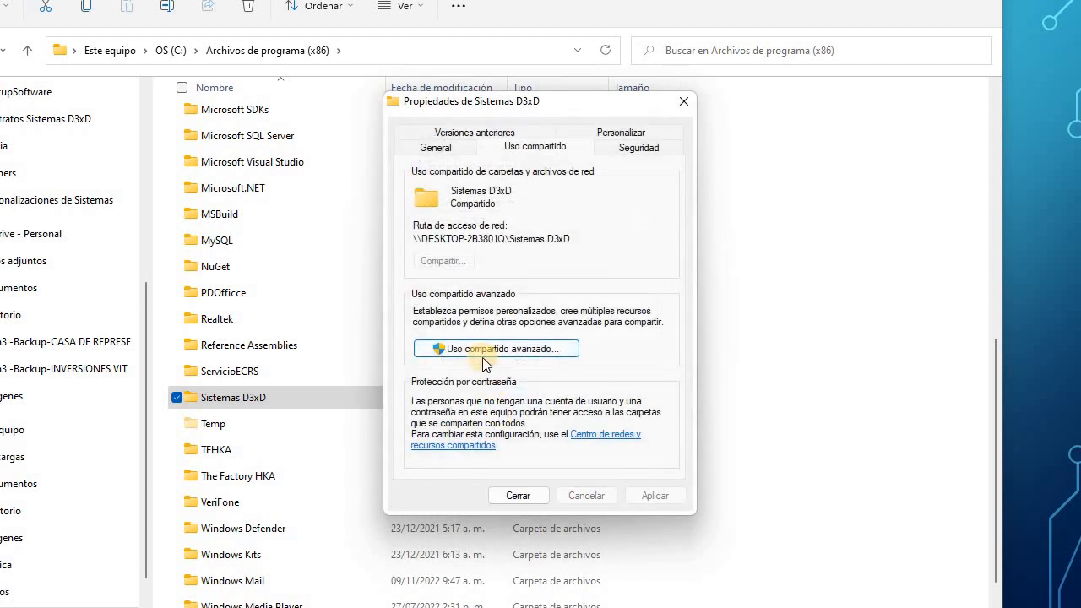
click(646, 148)
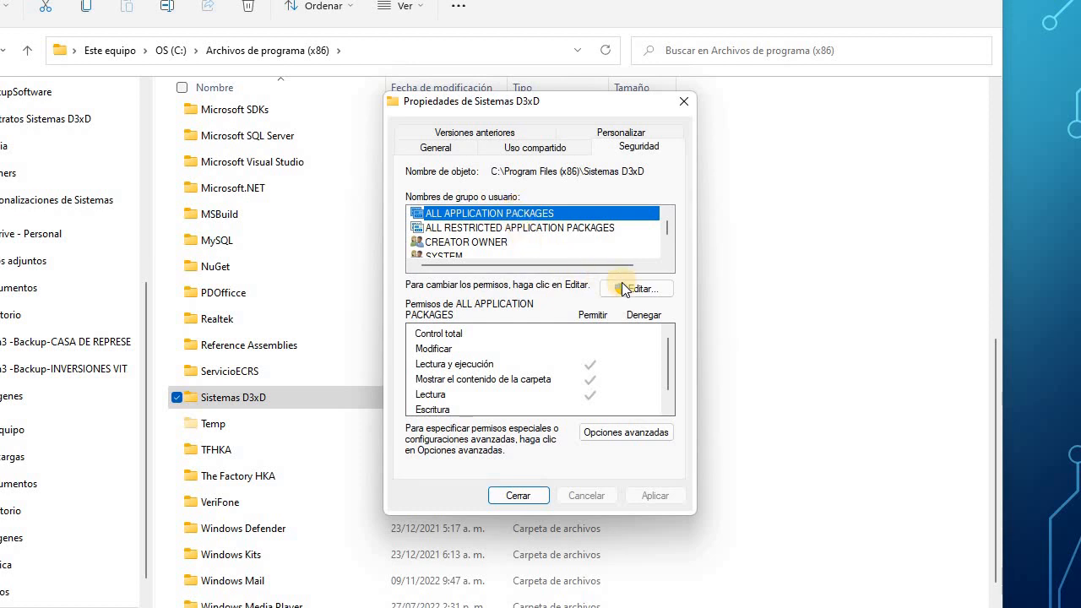
click(648, 288)
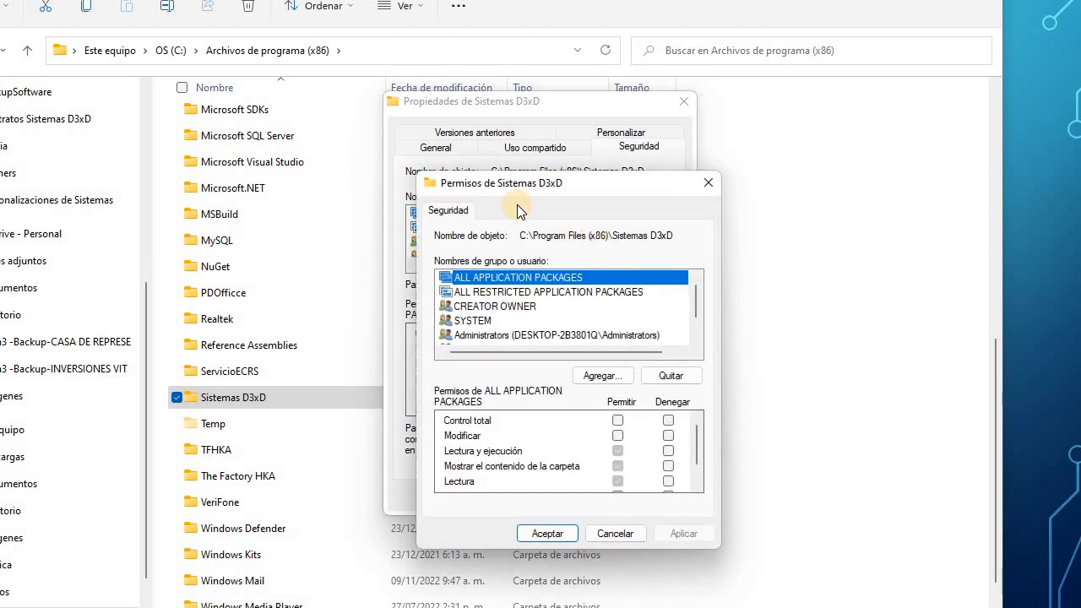
drag(504, 187, 487, 174)
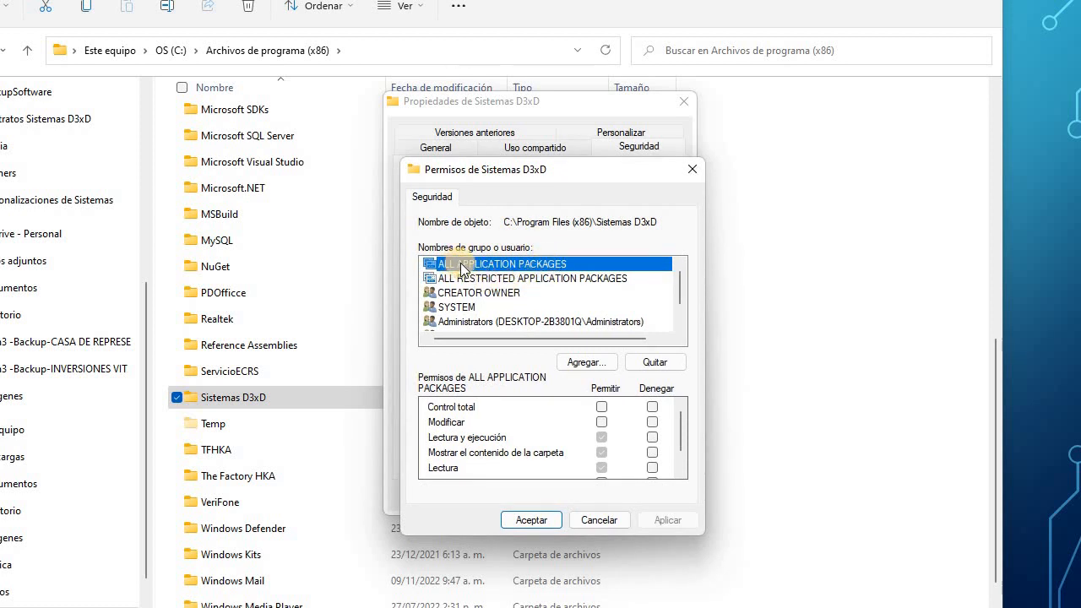
click(602, 407)
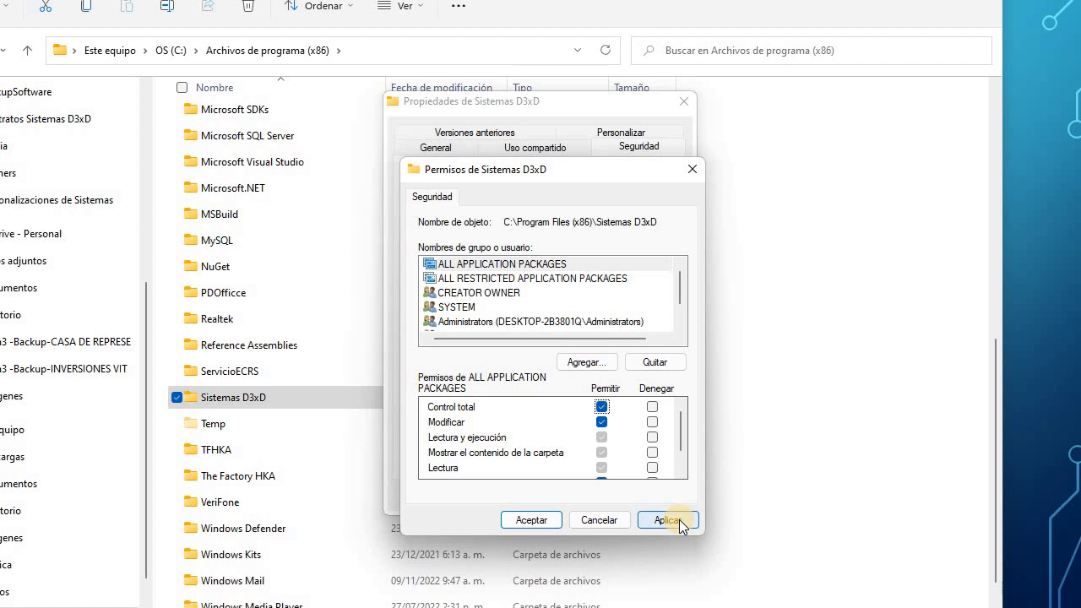
Review permissions for ALL RESTRICTED APPLICATION PACKAGES, CREATOR OWNER, Administrators, Users and TrustedInstaller.
click(481, 278)
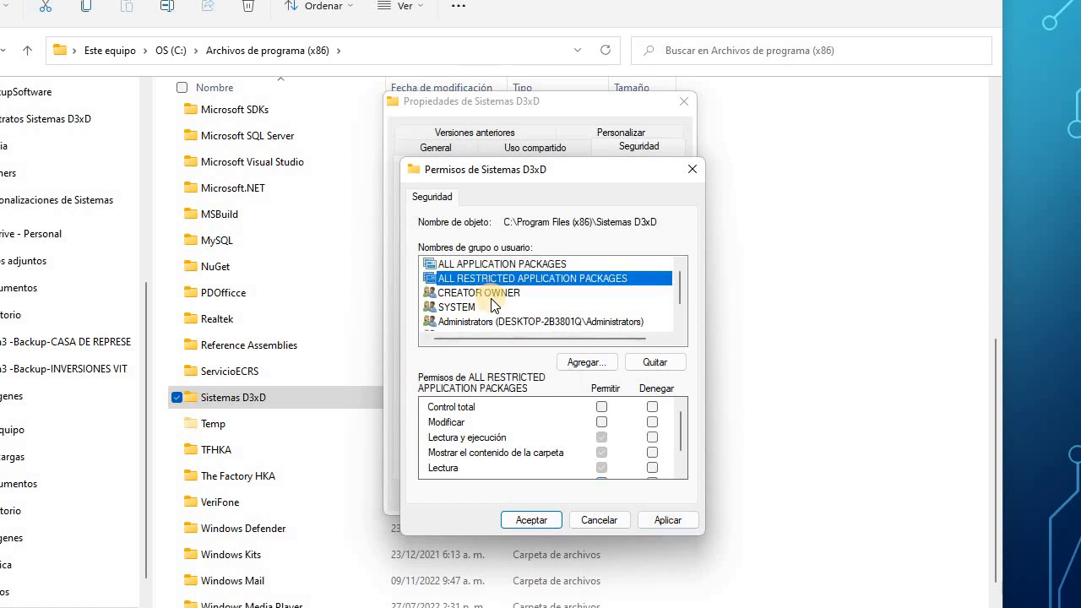
click(490, 296)
scroll(490, 300, down, 1)
click(485, 296)
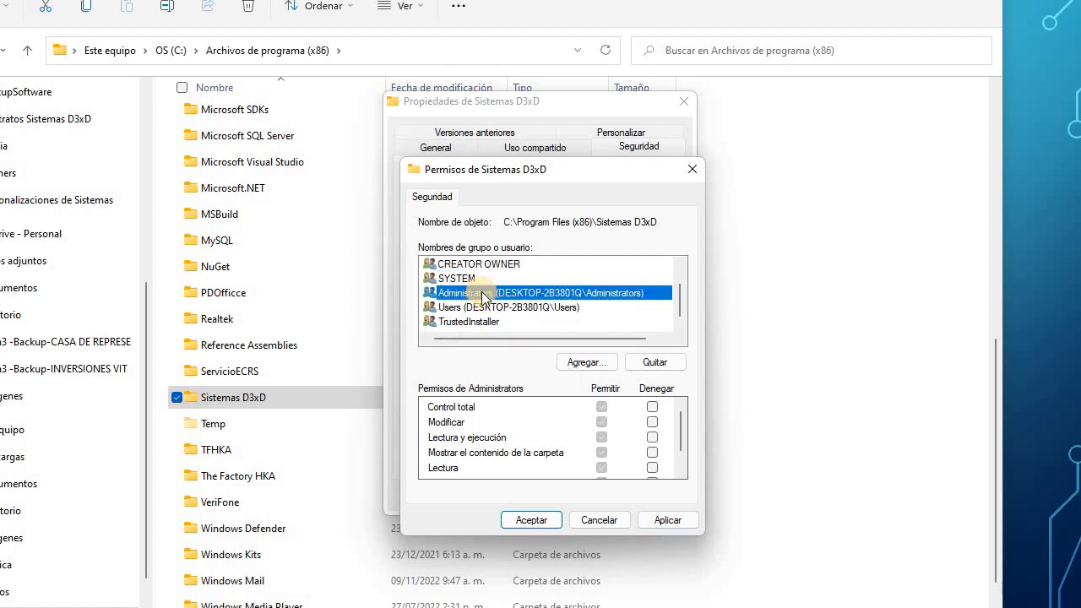
click(484, 309)
click(480, 322)
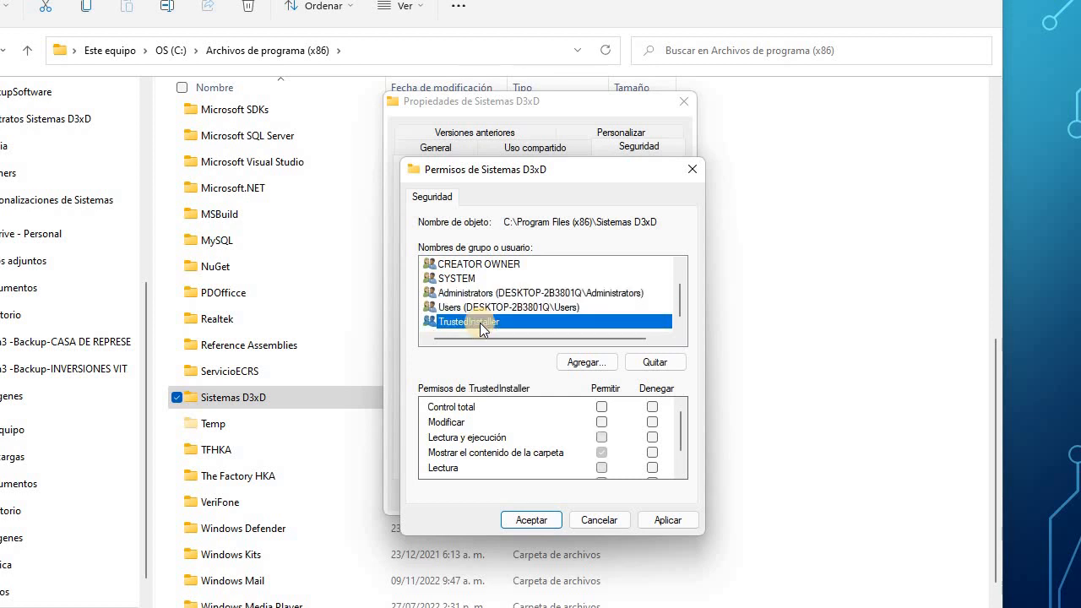
Add the Guest account to the folder's security and give it Control total.
click(587, 363)
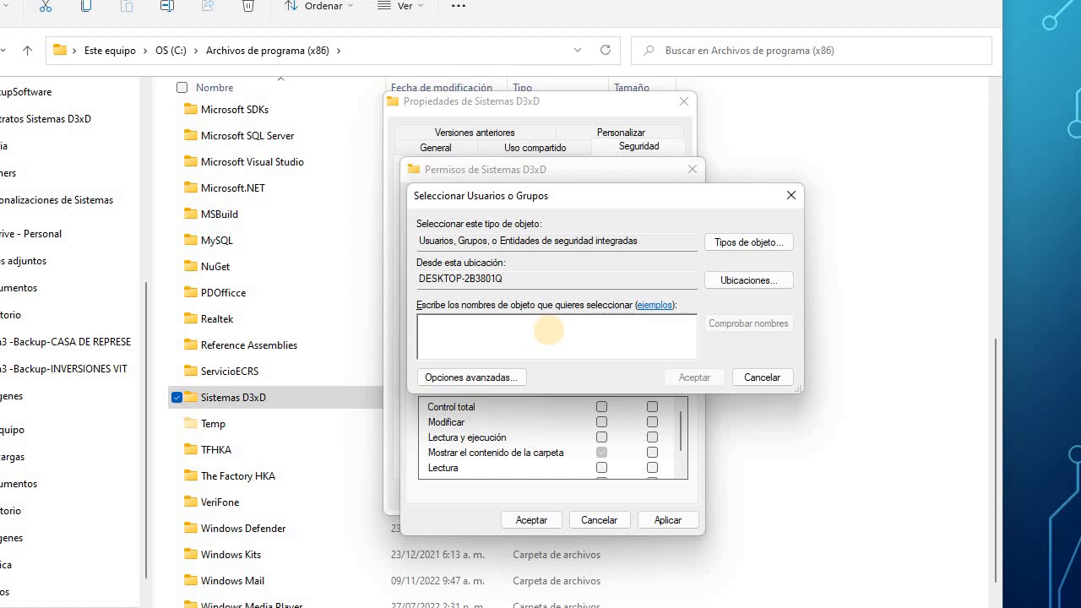
text(invita)
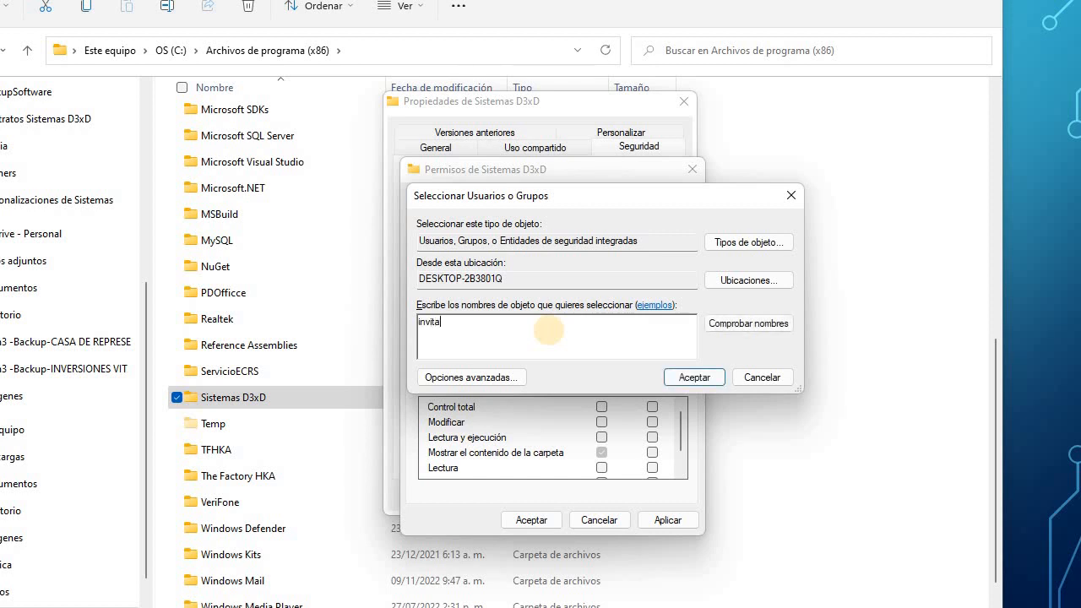
text(dos)
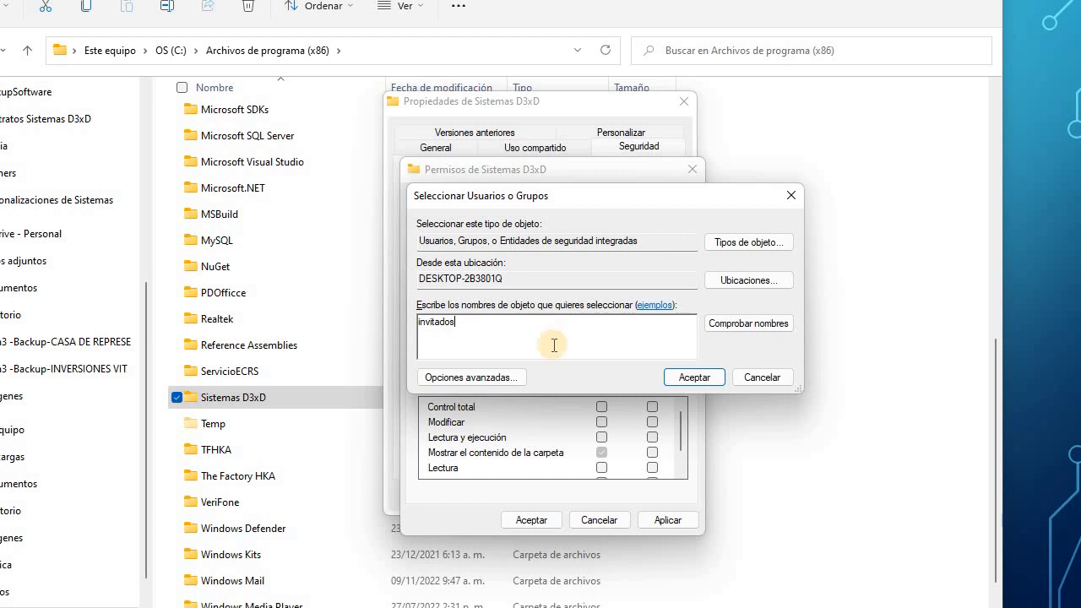
click(692, 378)
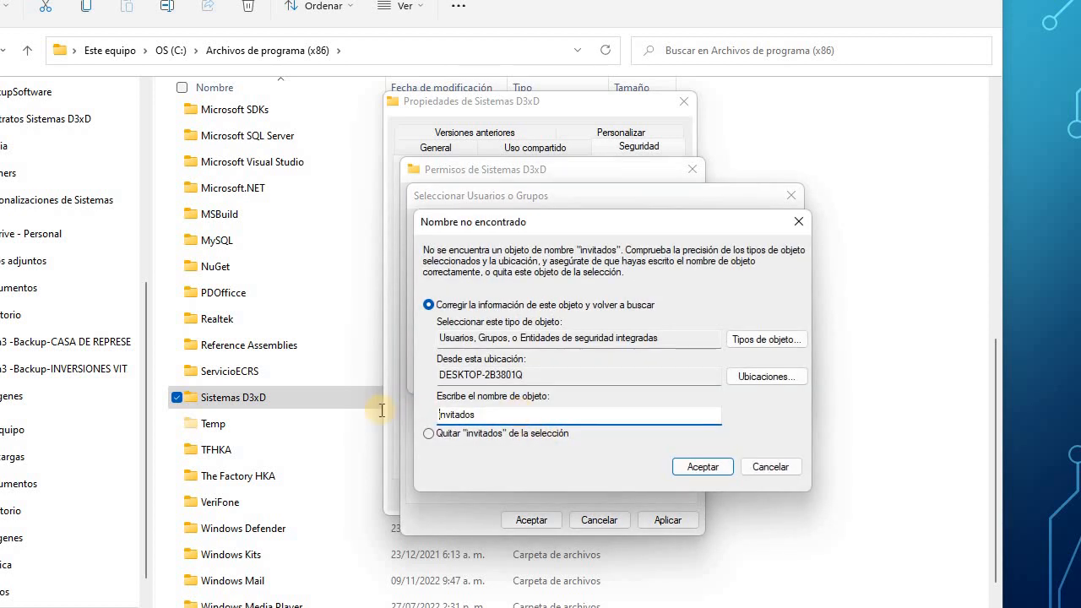
text(guest)
click(696, 465)
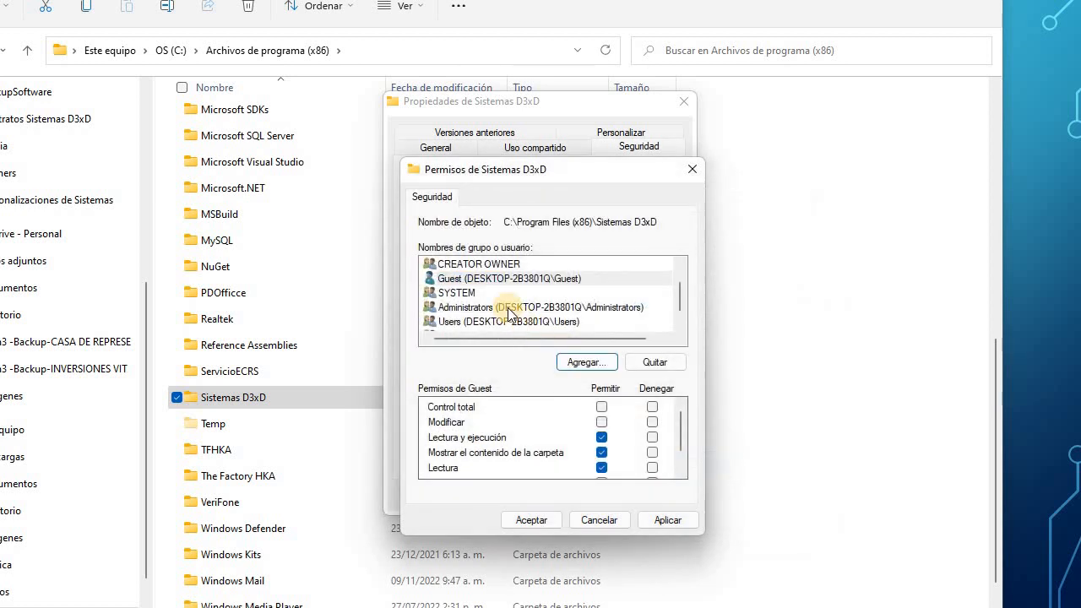
click(493, 279)
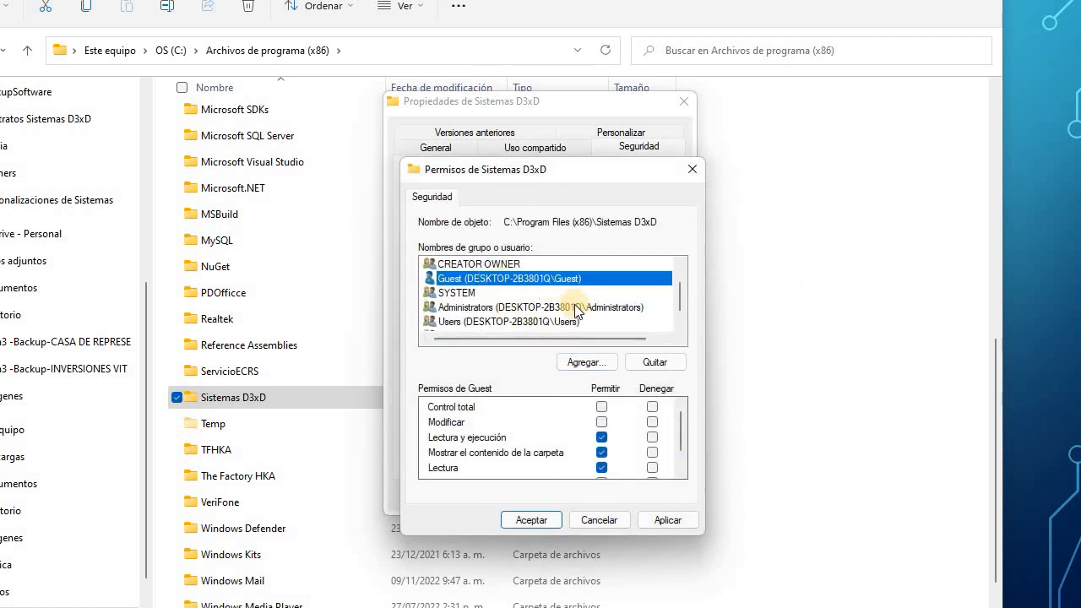
click(602, 408)
Apply the security changes, dismiss the propagation warning, and close the folder properties.
click(676, 521)
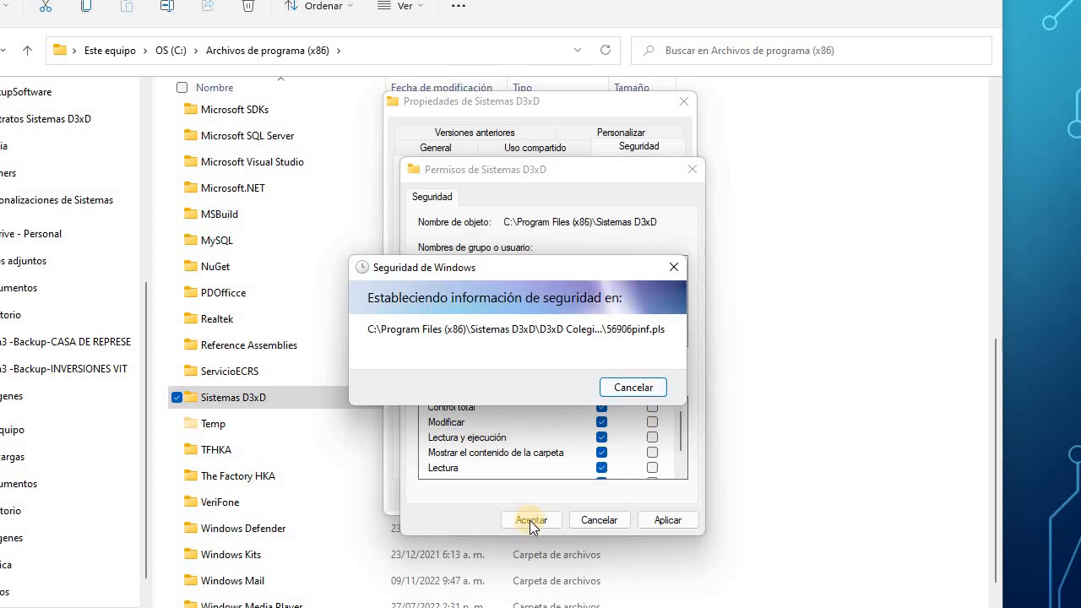
click(632, 389)
click(540, 325)
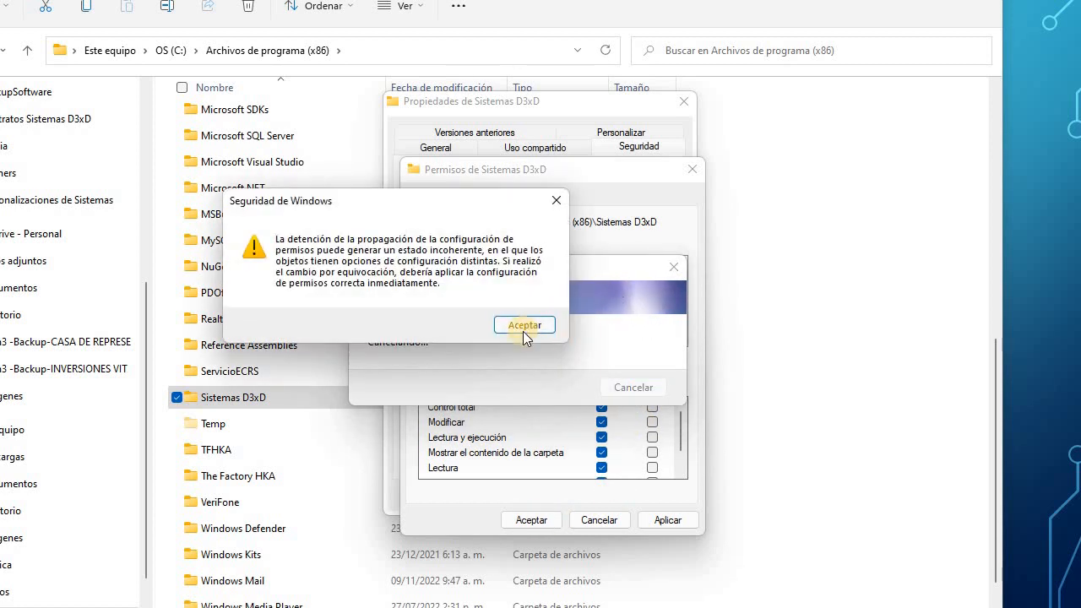
click(523, 522)
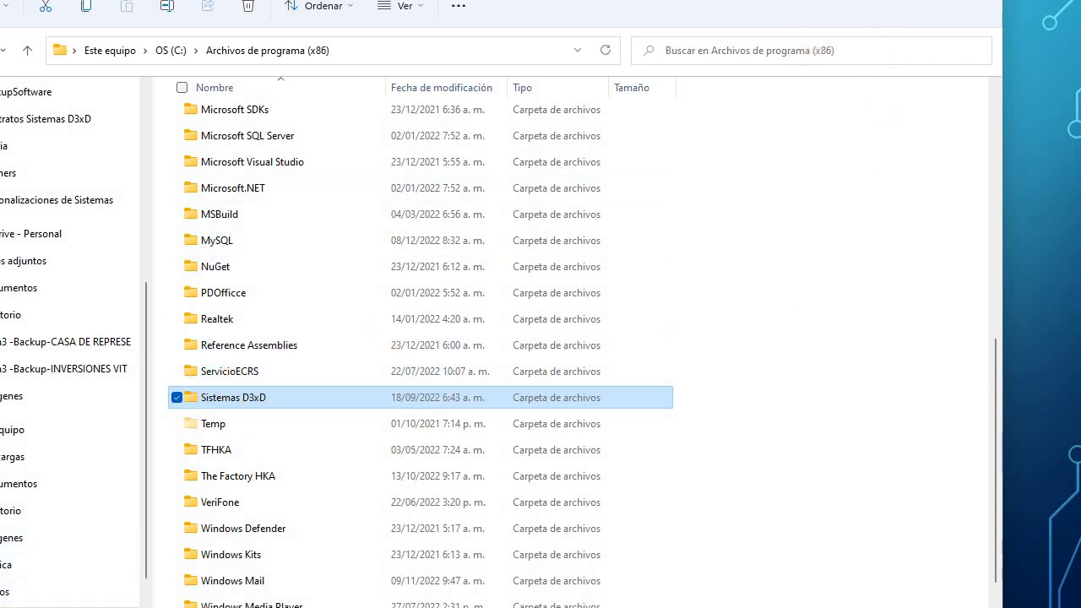
Hide the file explorer and bring the Gisin3 window to the front.
key(alt+Tab)
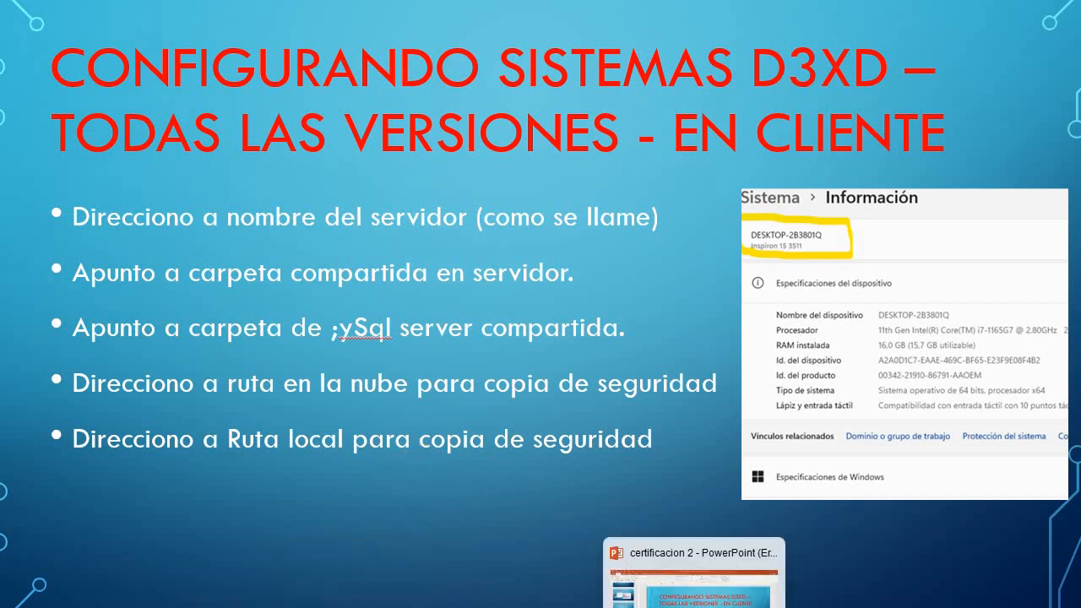
mouse_move(731, 607)
click(730, 588)
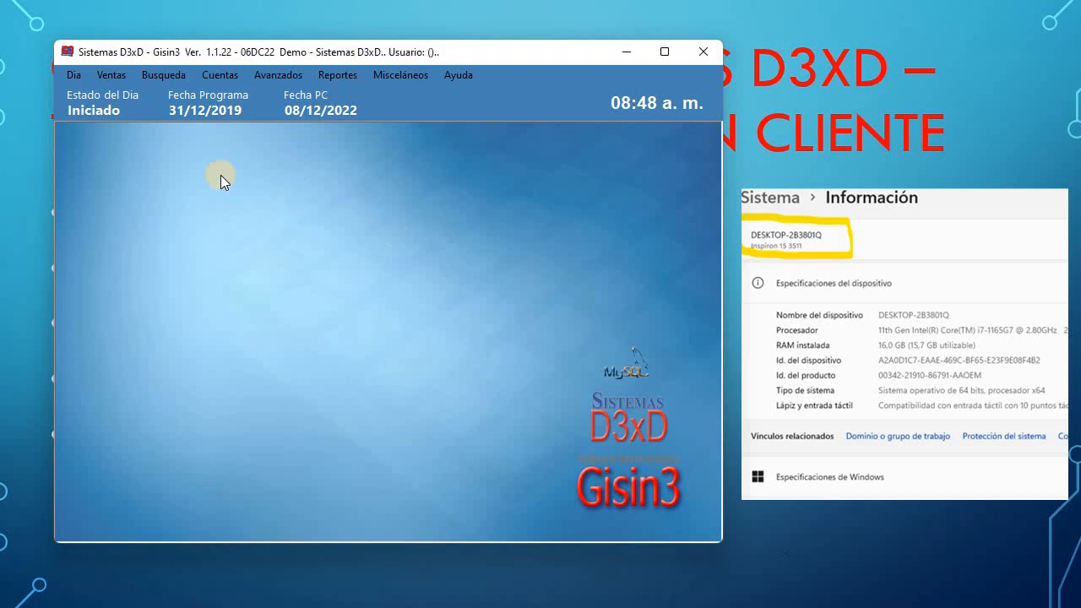
Open Avanzados > Utilidades > Datos del Servidor and choose the login user before entering the password.
click(278, 75)
mouse_move(415, 348)
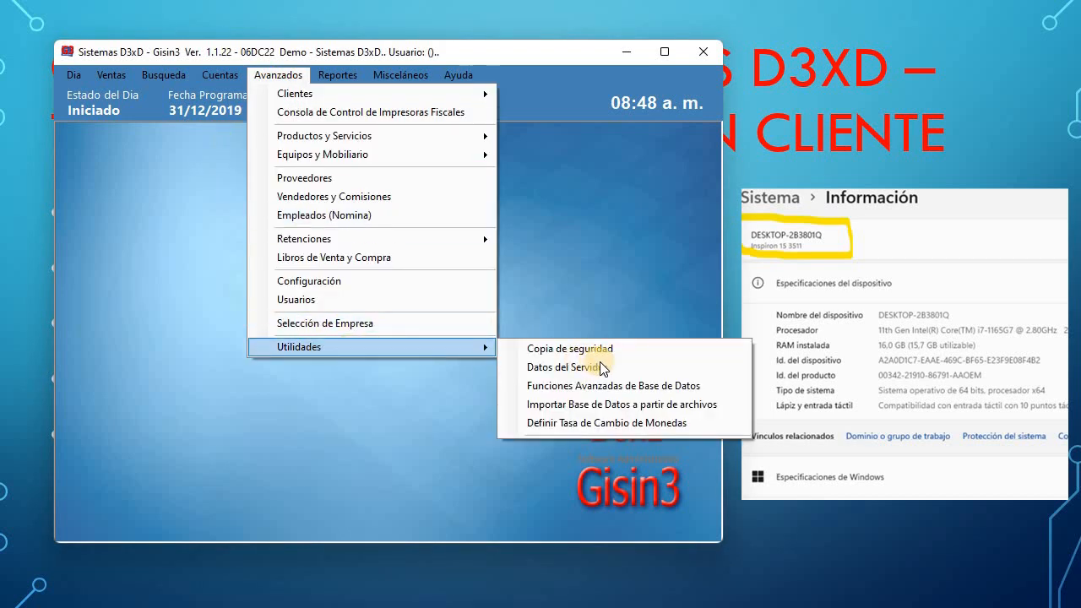
click(612, 368)
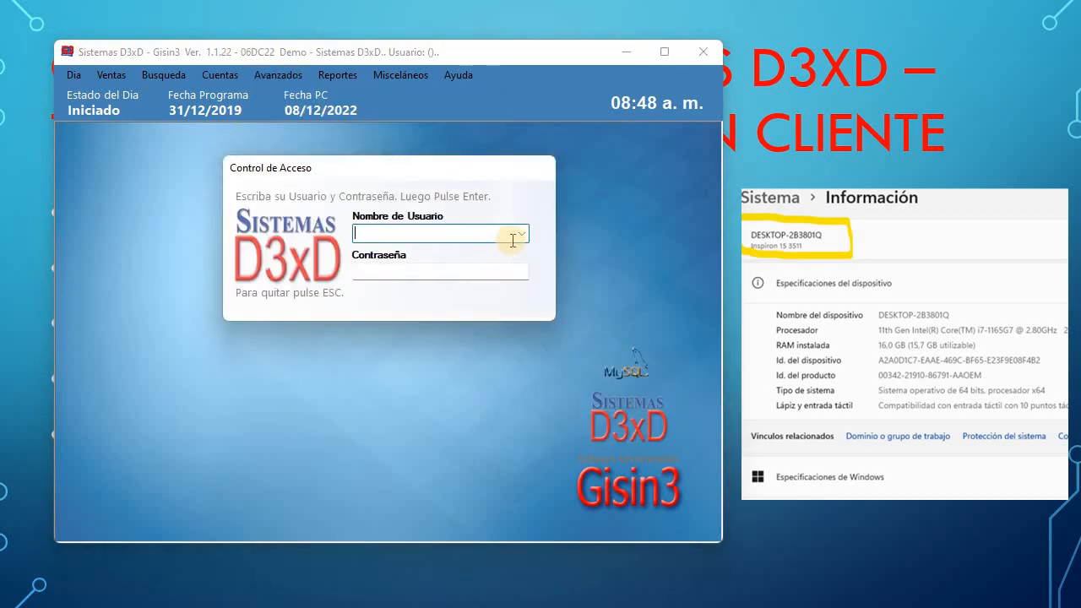
click(521, 234)
click(400, 265)
click(399, 270)
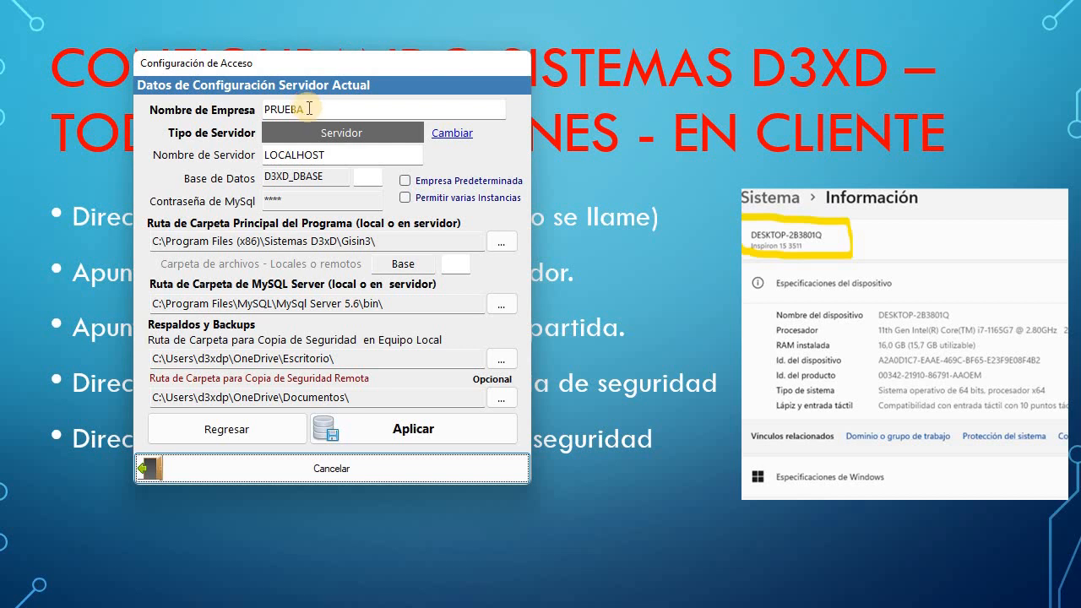
Change the server type to Cliente Local and start replacing LOCALHOST in Nombre de Servidor.
click(446, 136)
click(159, 171)
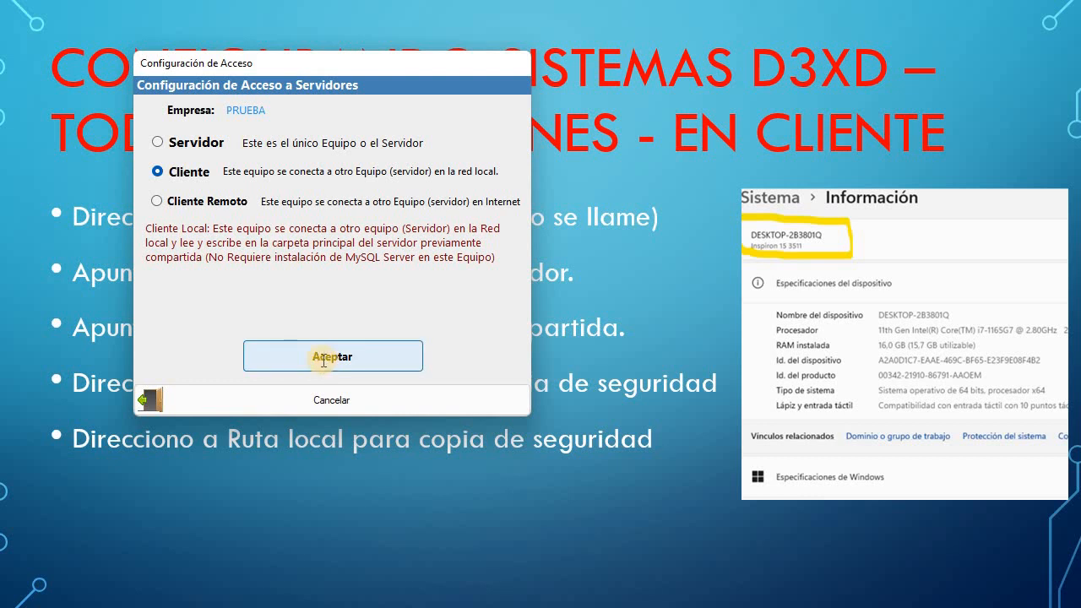
click(323, 359)
click(310, 158)
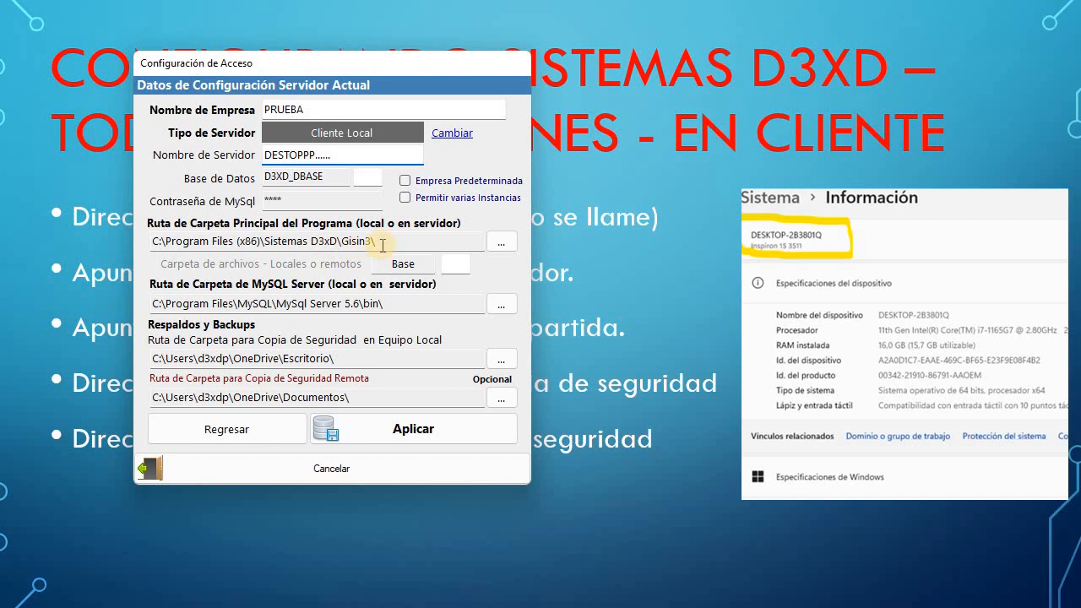
Set Ruta de Carpeta Principal to DESKTOP-2B3801Q's shared Sistemas D3xD\Gisin3 network folder.
click(160, 245)
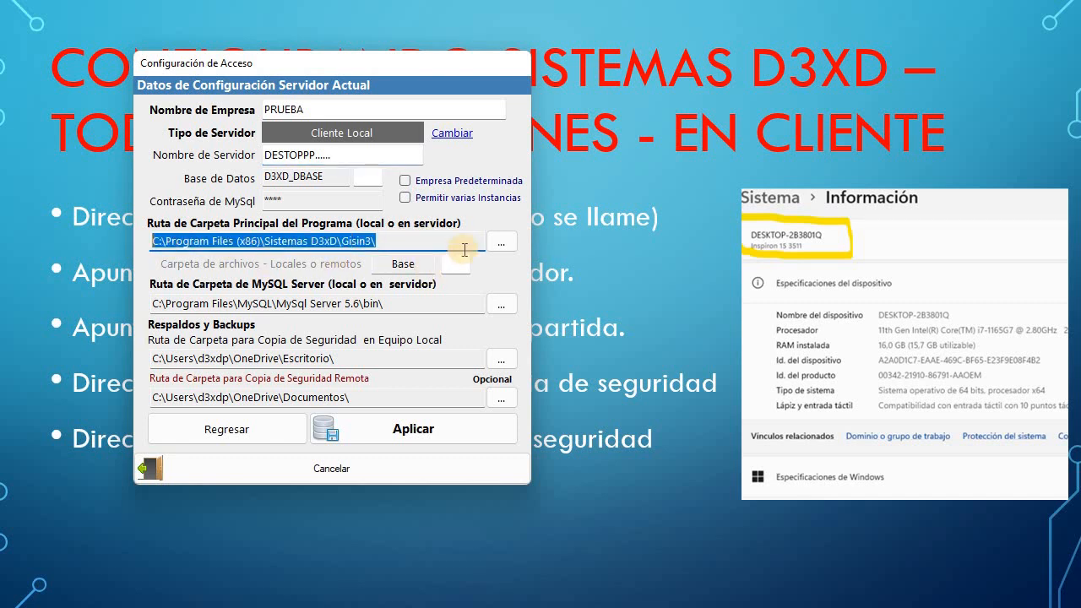
click(501, 243)
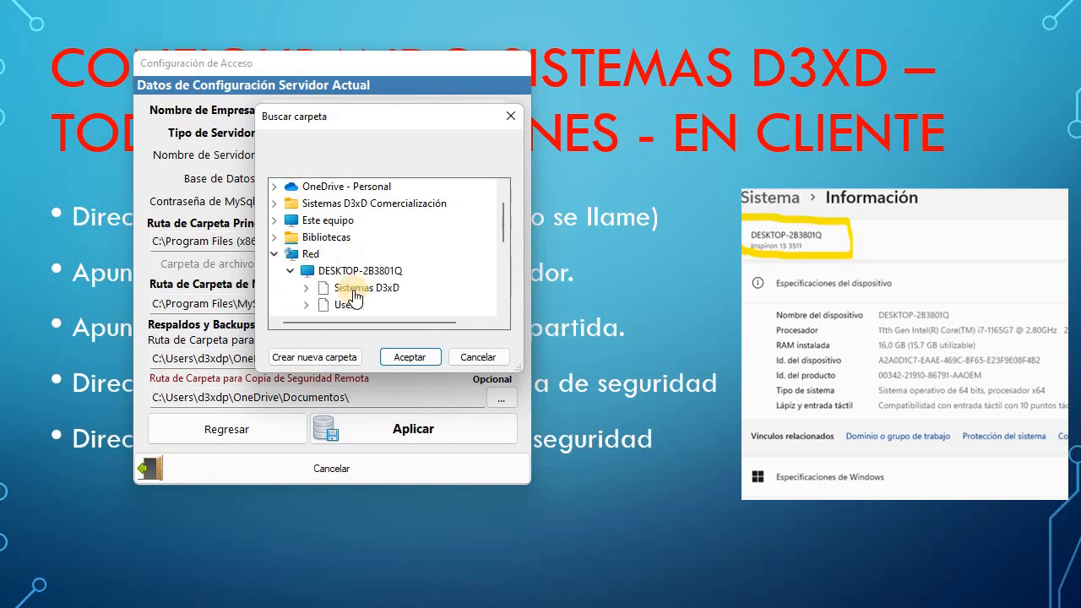
click(356, 272)
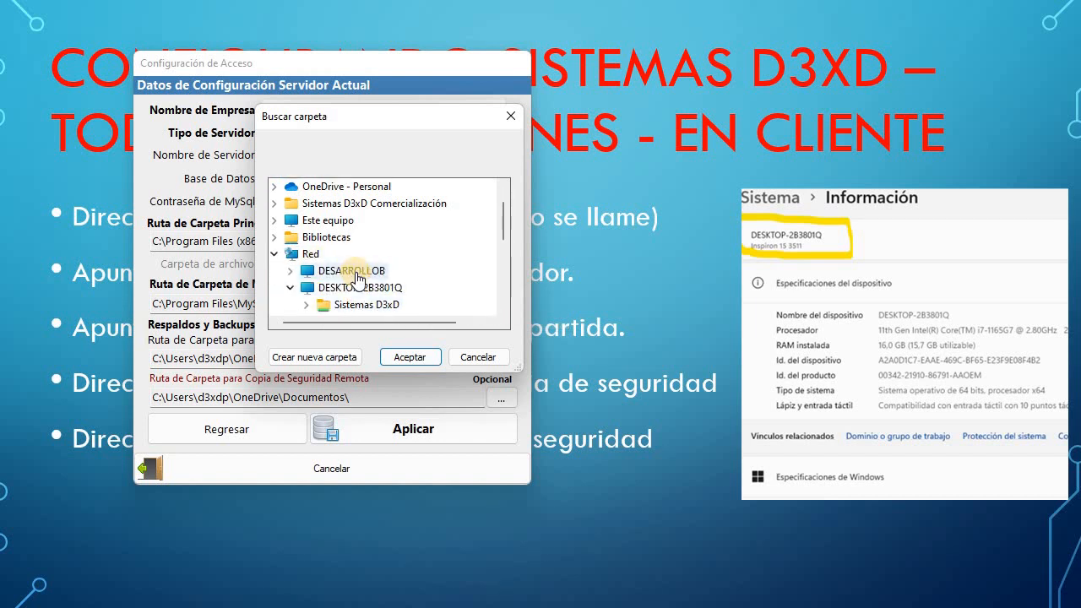
double_click(369, 305)
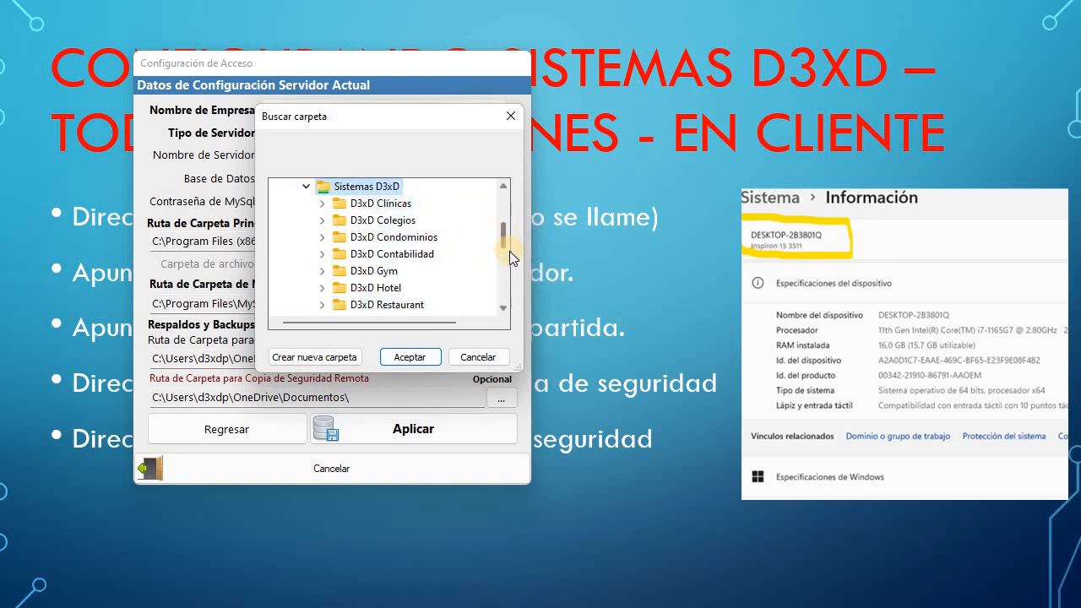
scroll(510, 251, down, 2)
double_click(369, 258)
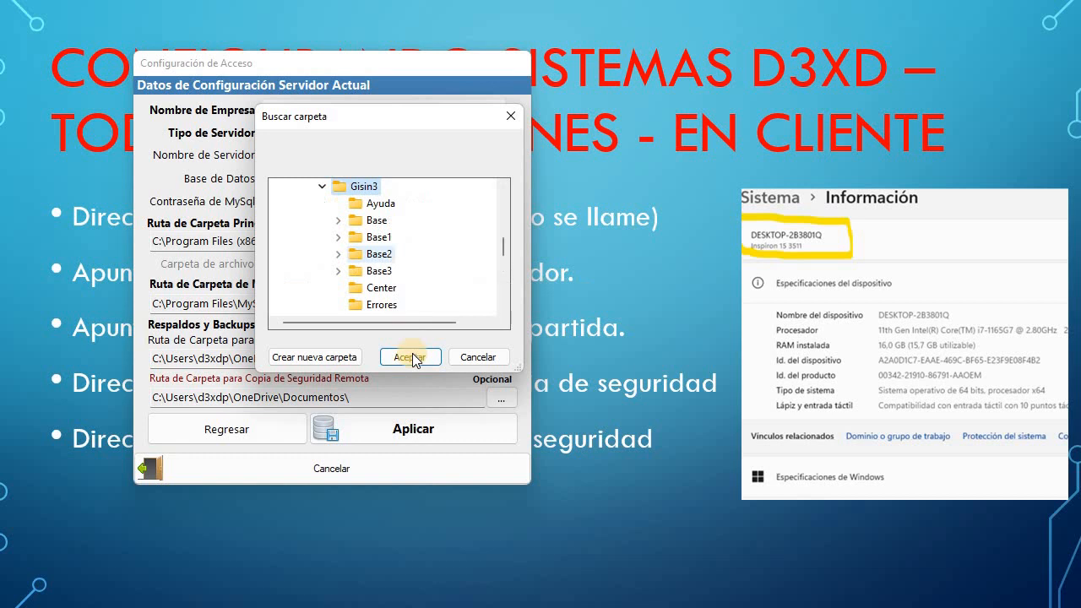
click(417, 359)
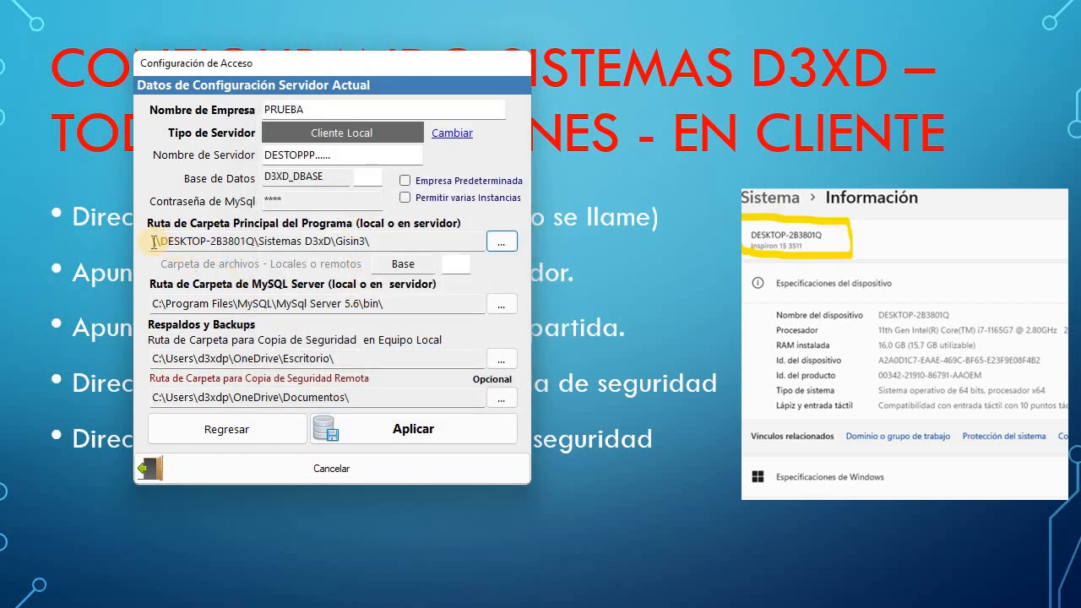
Select the new network program folder path, then the MySQL Server path.
drag(154, 242, 391, 242)
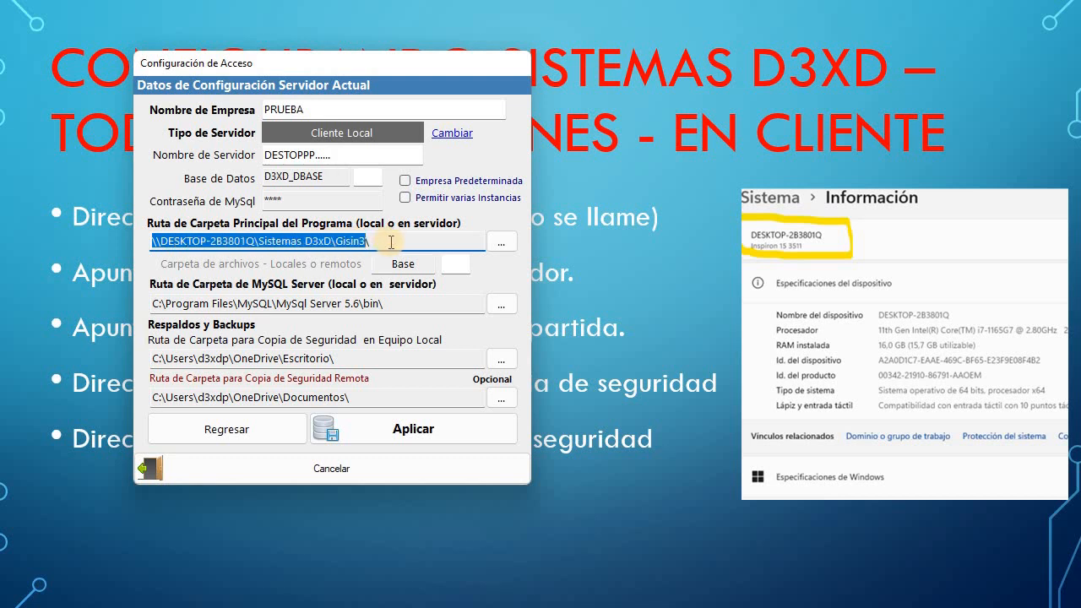
click(391, 242)
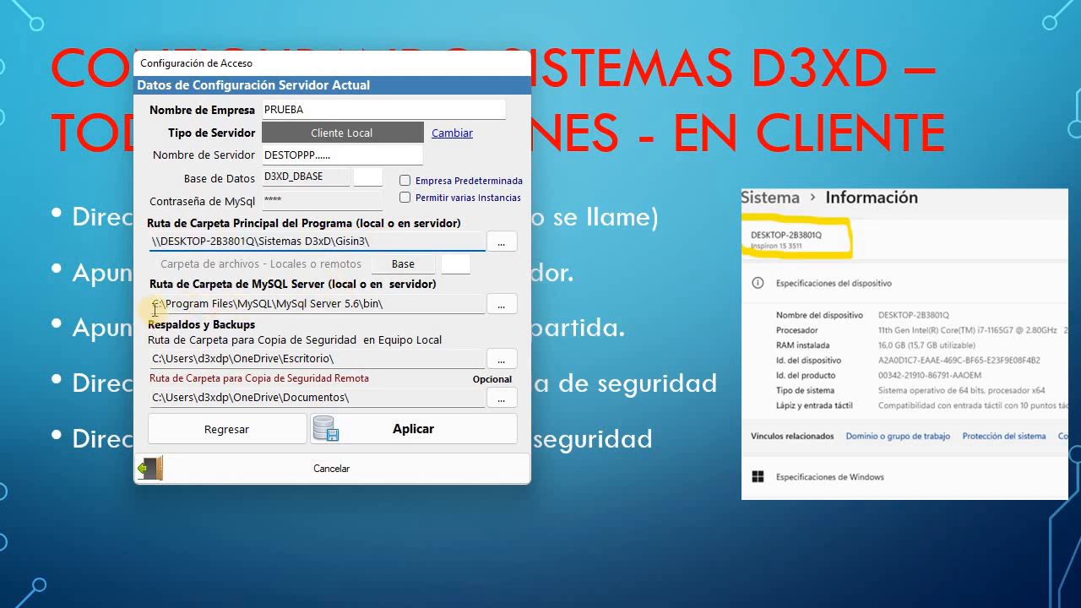
drag(155, 305, 507, 311)
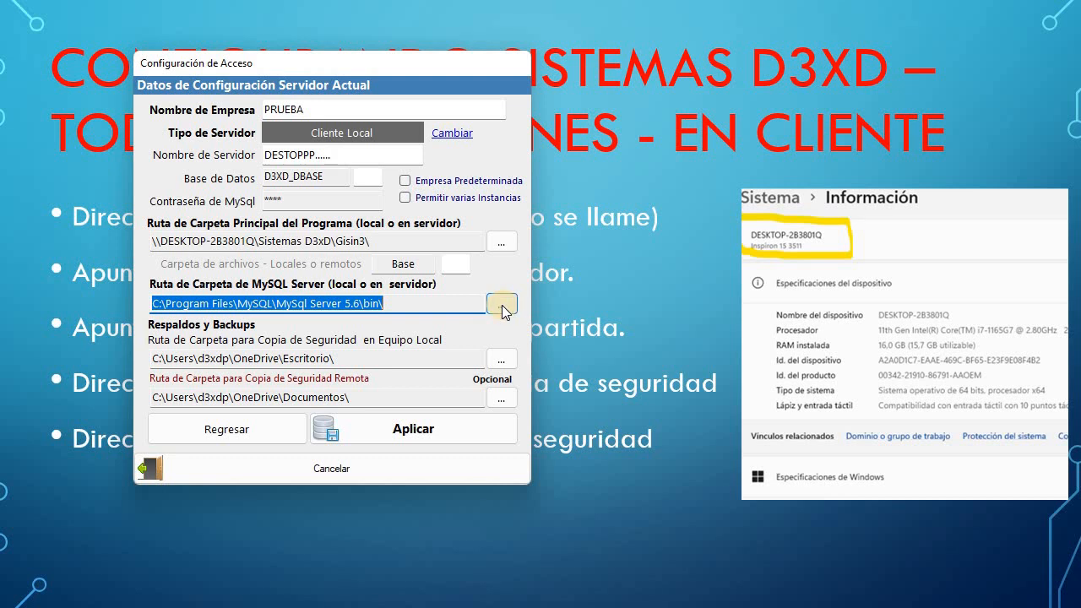
click(501, 306)
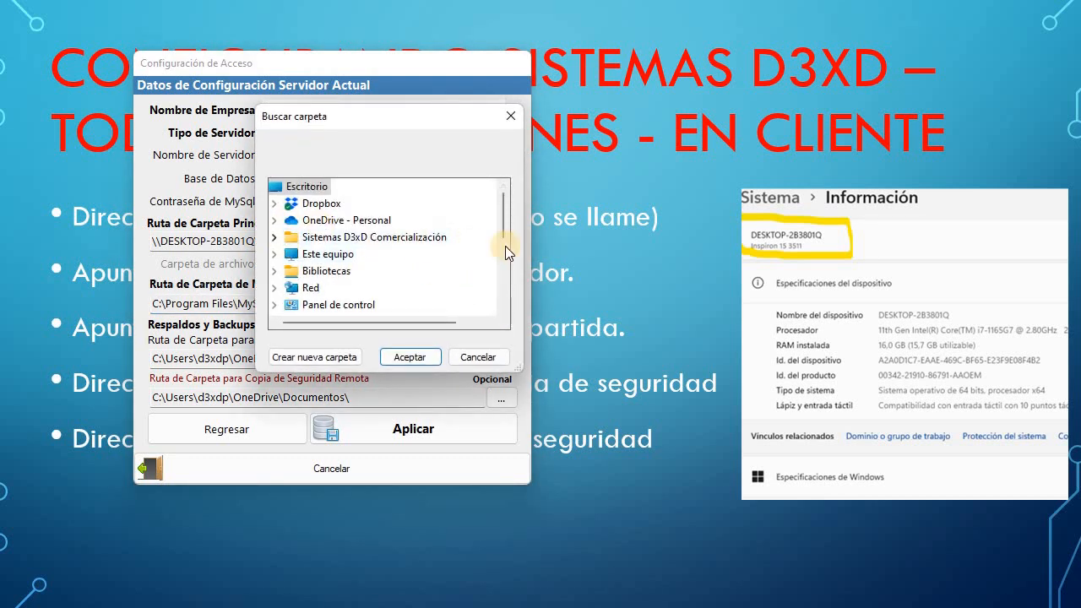
scroll(509, 235, down, 1)
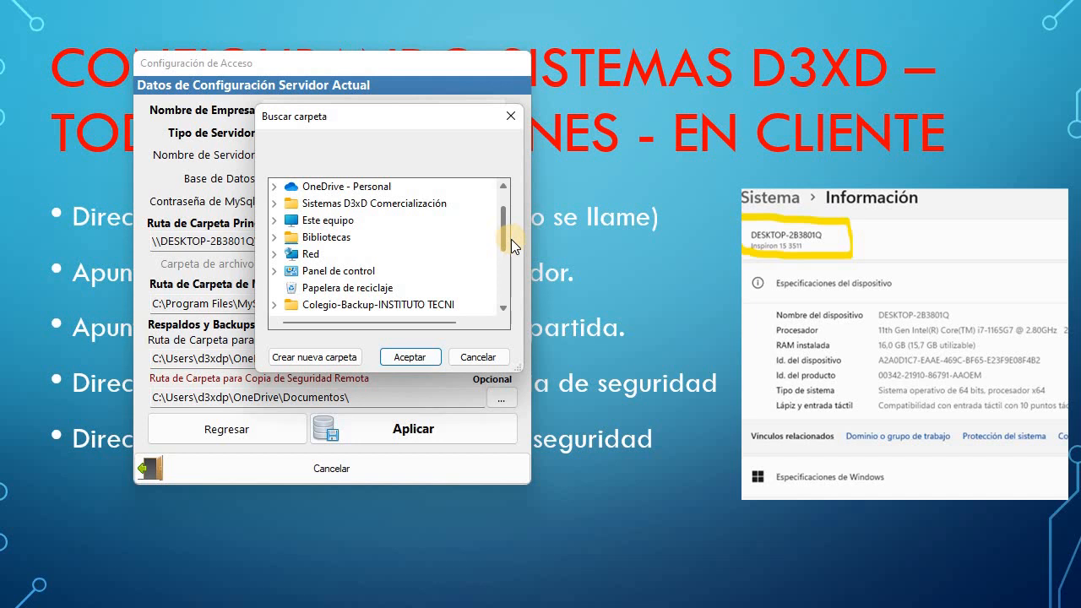
scroll(511, 239, down, 1)
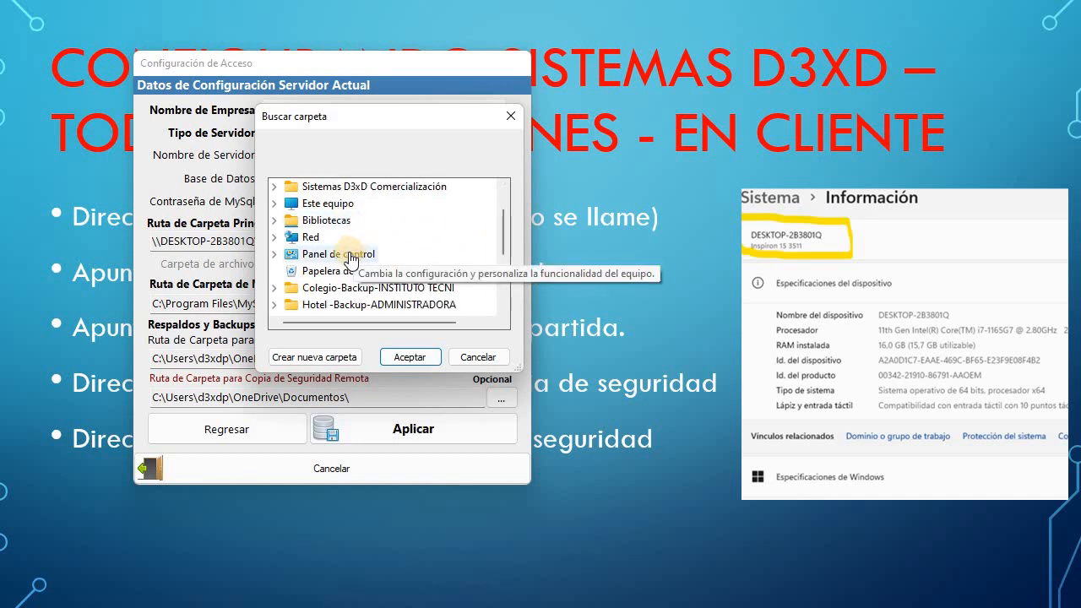
scroll(350, 260, up, 3)
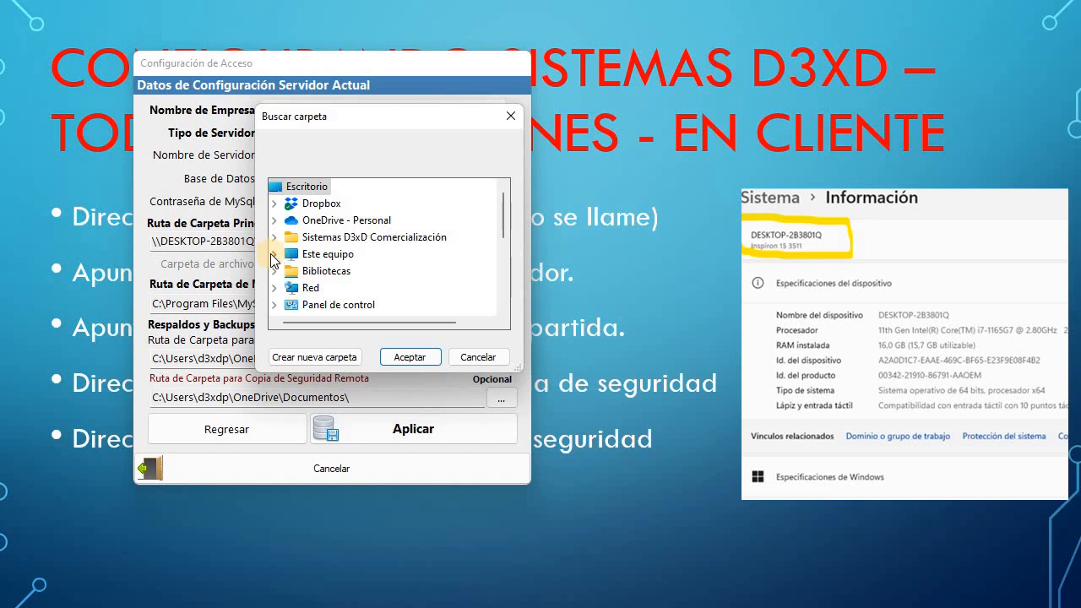
click(274, 254)
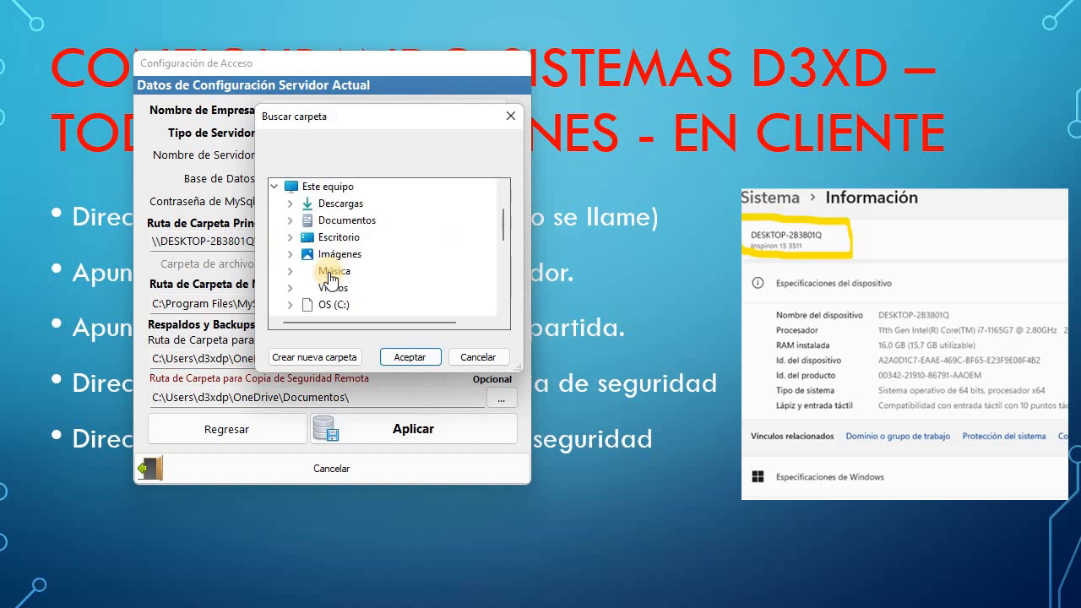
click(290, 305)
click(360, 270)
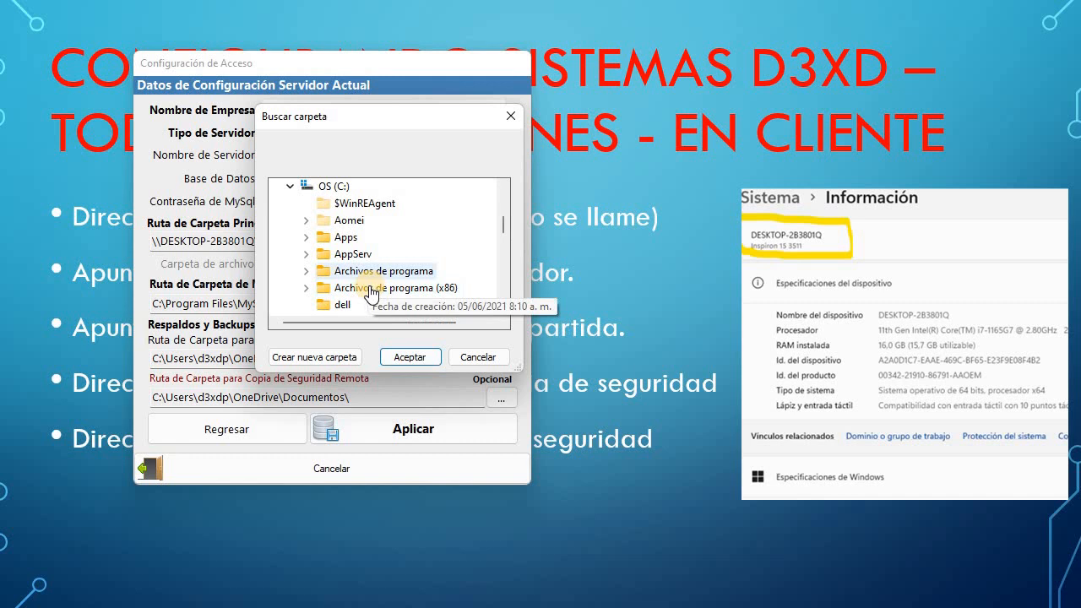
scroll(382, 290, down, 7)
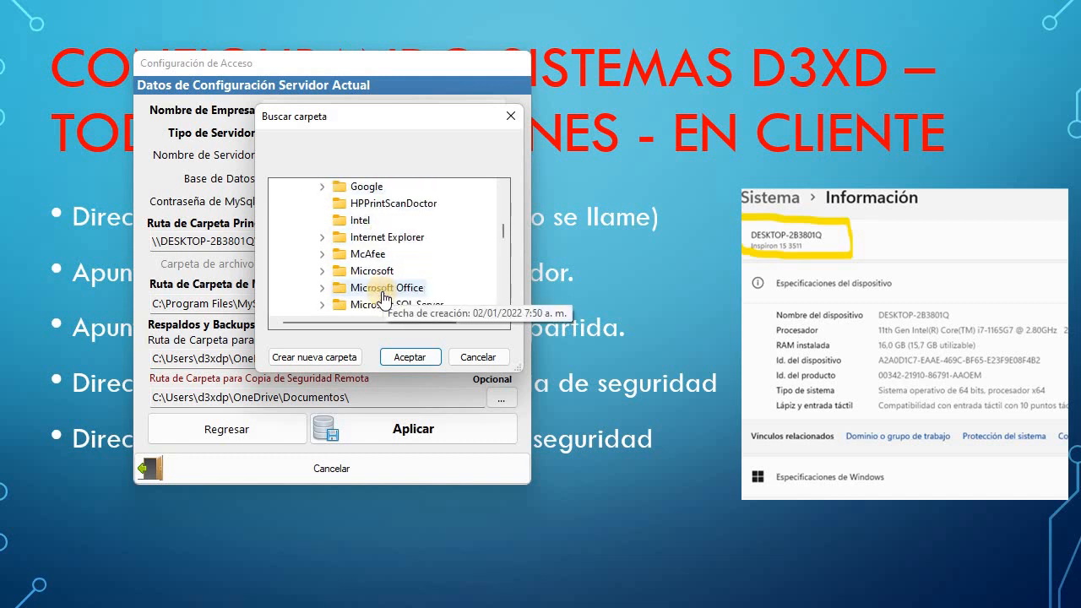
click(321, 288)
scroll(381, 279, down, 1)
scroll(397, 253, up, 1)
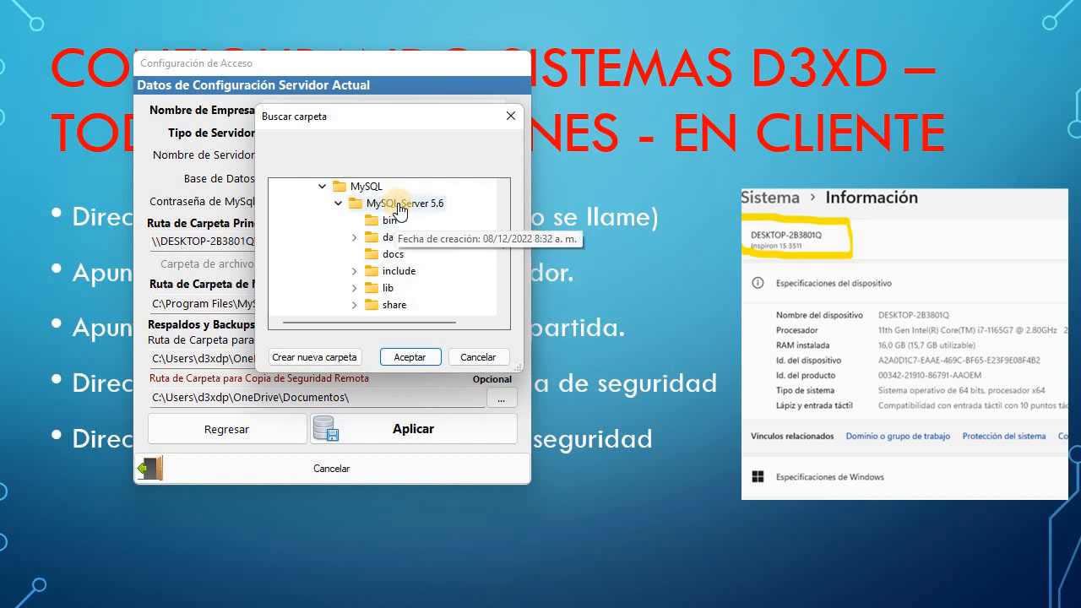
click(389, 221)
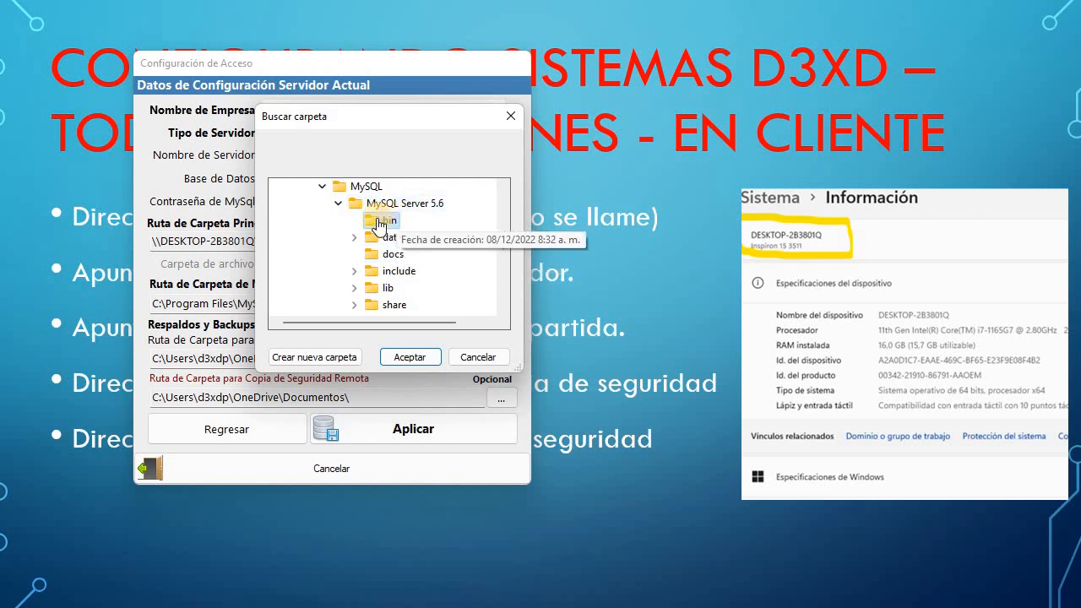
click(419, 357)
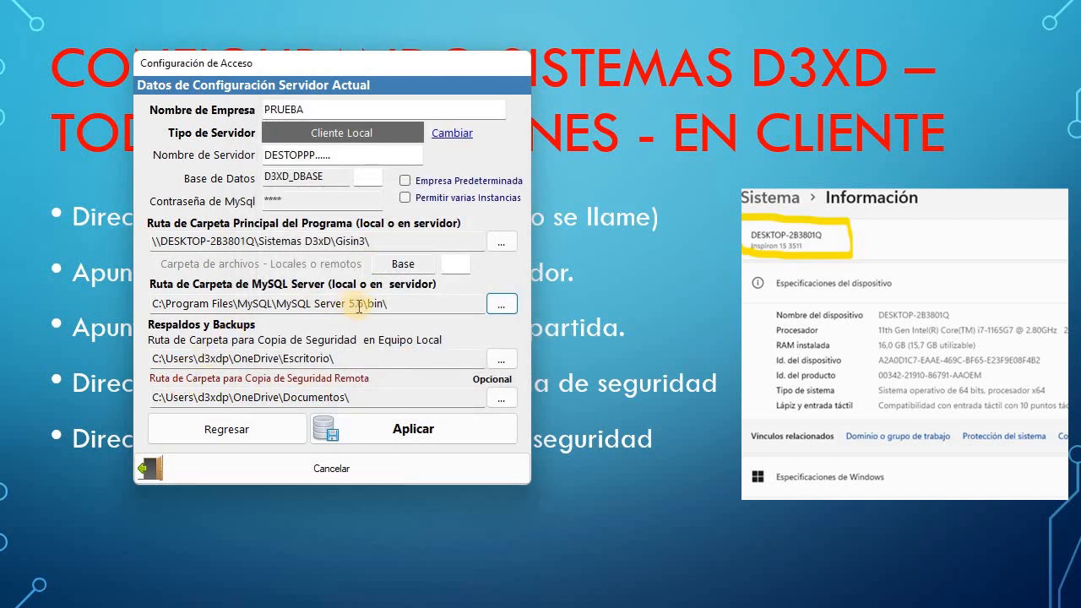
Highlight the 5.6 version in the MySQL path and nudge the Gisin3 window down and right.
drag(349, 304, 365, 306)
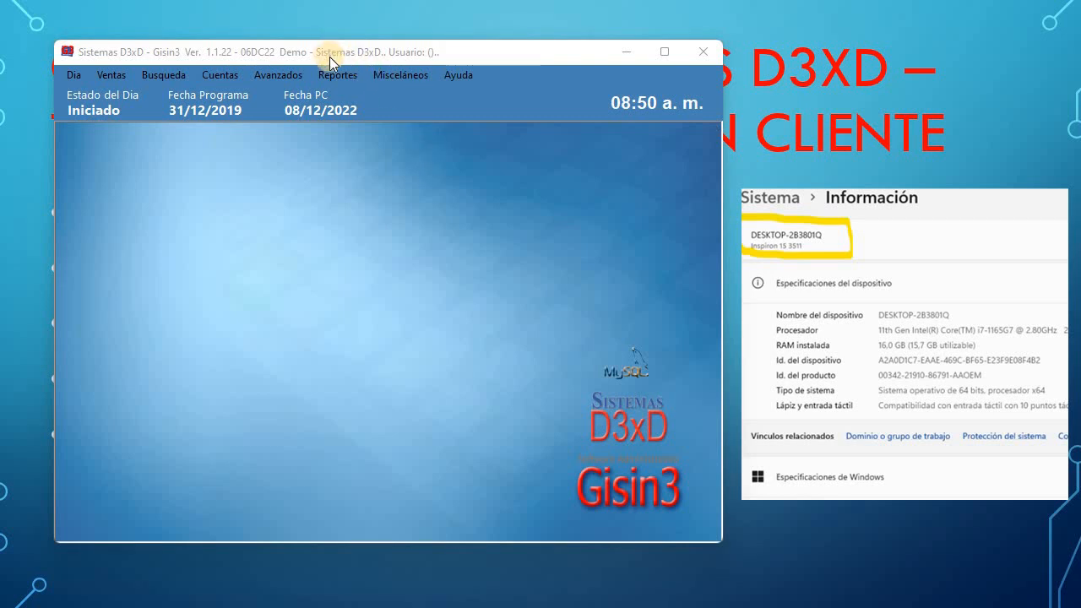
mouse_move(330, 57)
mouse_down()
mouse_move(350, 76)
mouse_move(336, 73)
mouse_up()
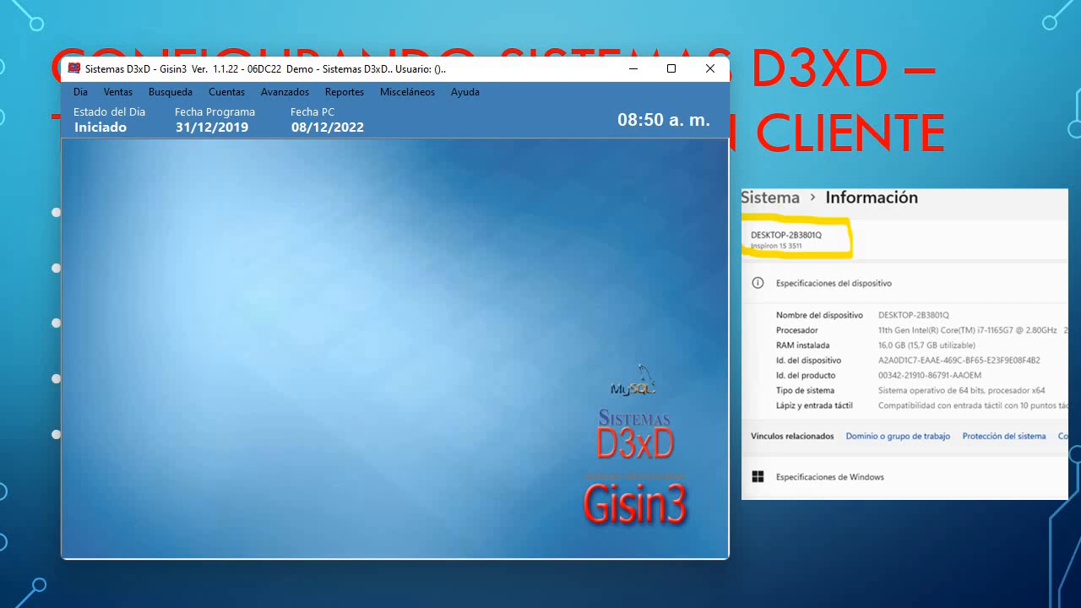
Bring Task Manager forward, move it up-left, and check the Gisin3 process.
click(298, 605)
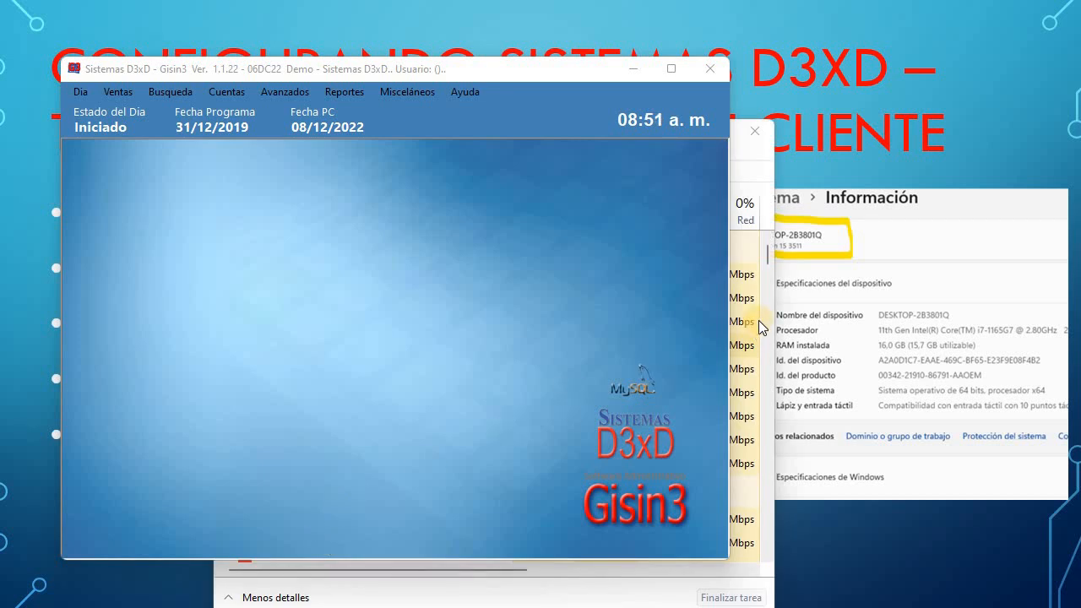
click(751, 148)
drag(553, 142, 526, 90)
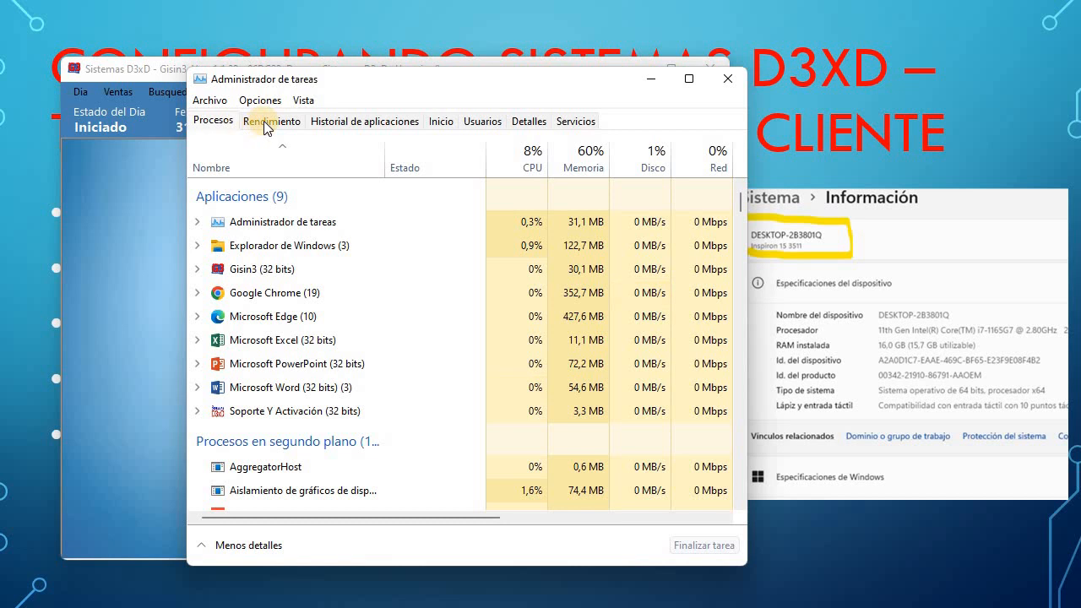
click(239, 269)
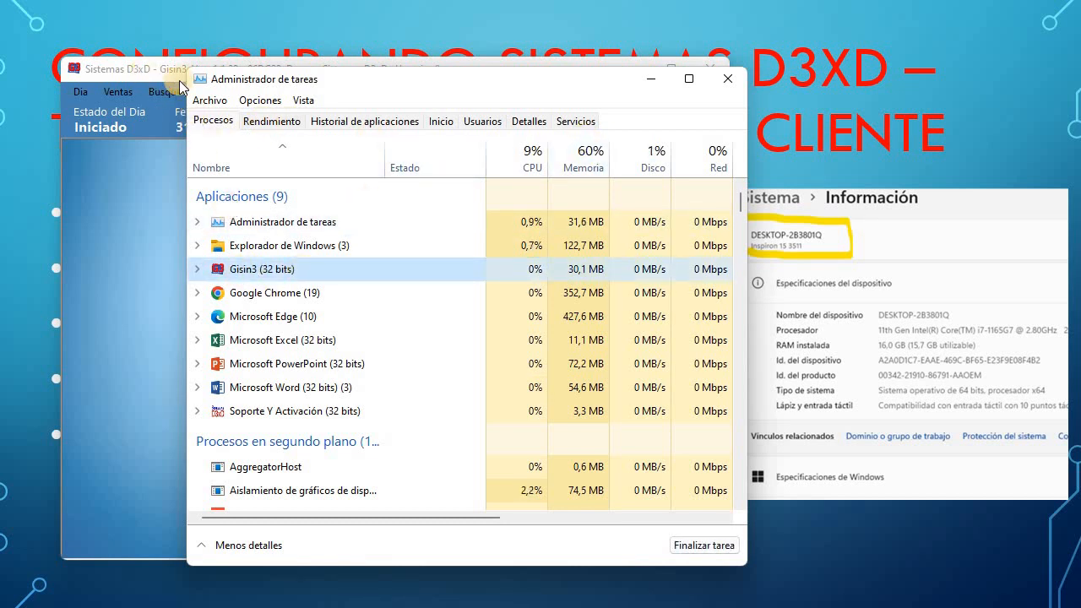
click(145, 71)
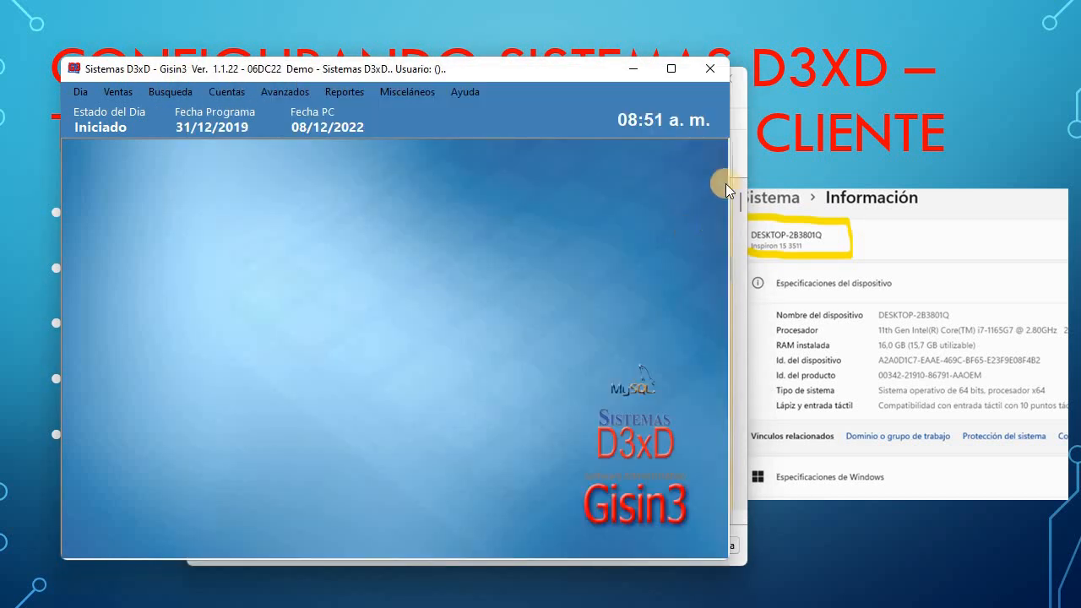
click(741, 137)
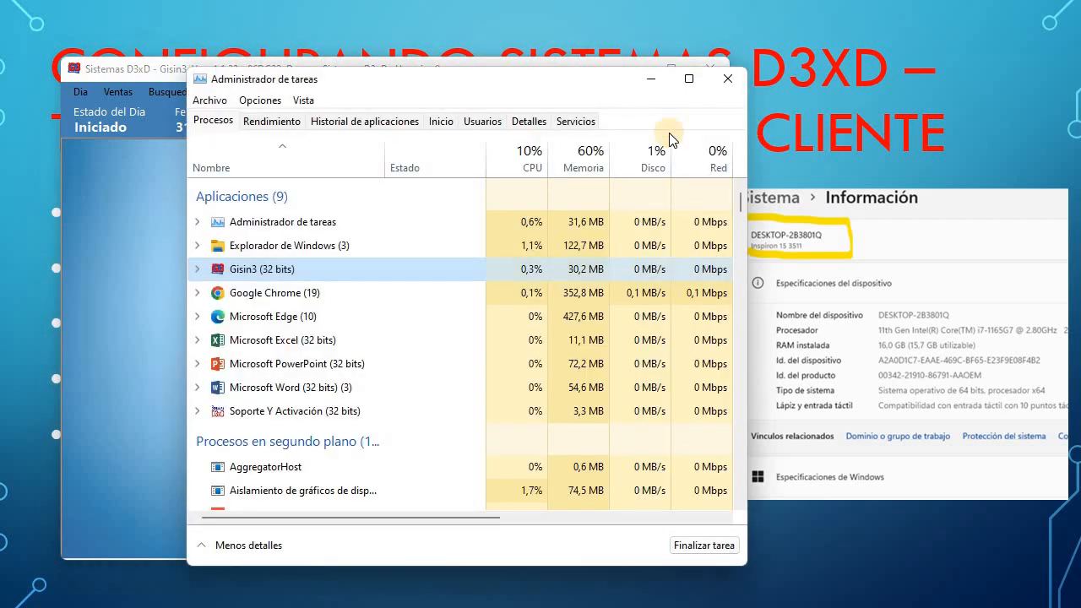
Stop the MySQL56 service from the Servicios list, jumping to it by typing 'my'.
click(577, 122)
click(219, 334)
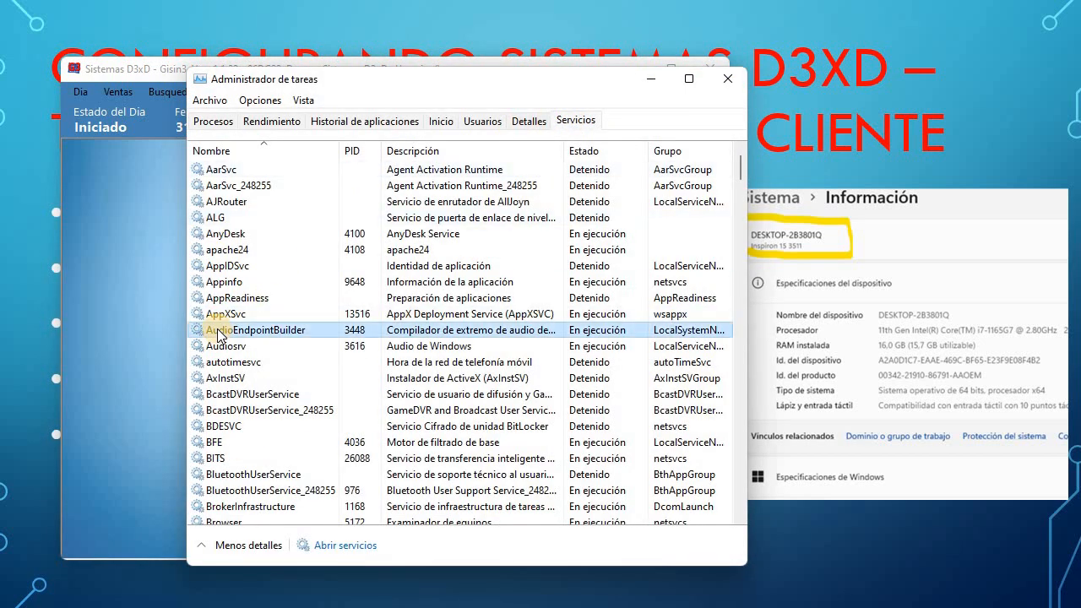
text(my)
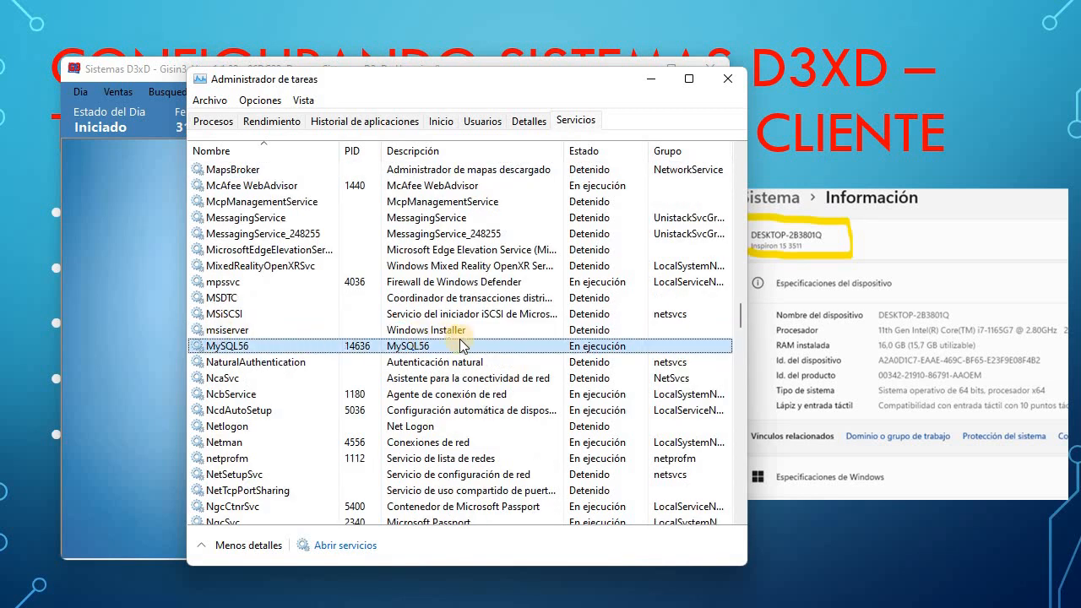
right_click(612, 346)
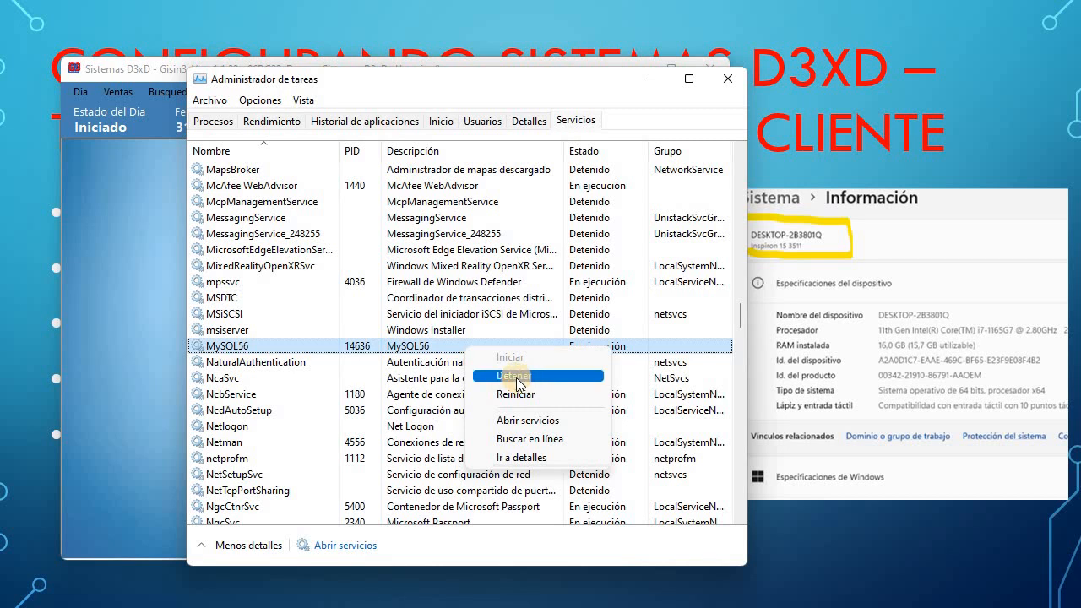
click(517, 376)
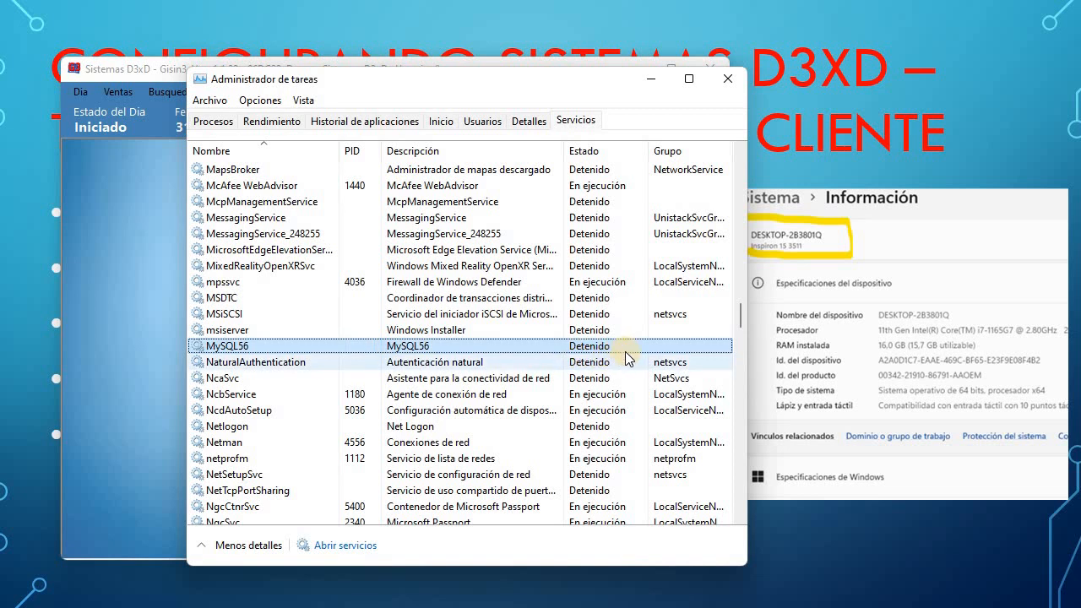
click(141, 70)
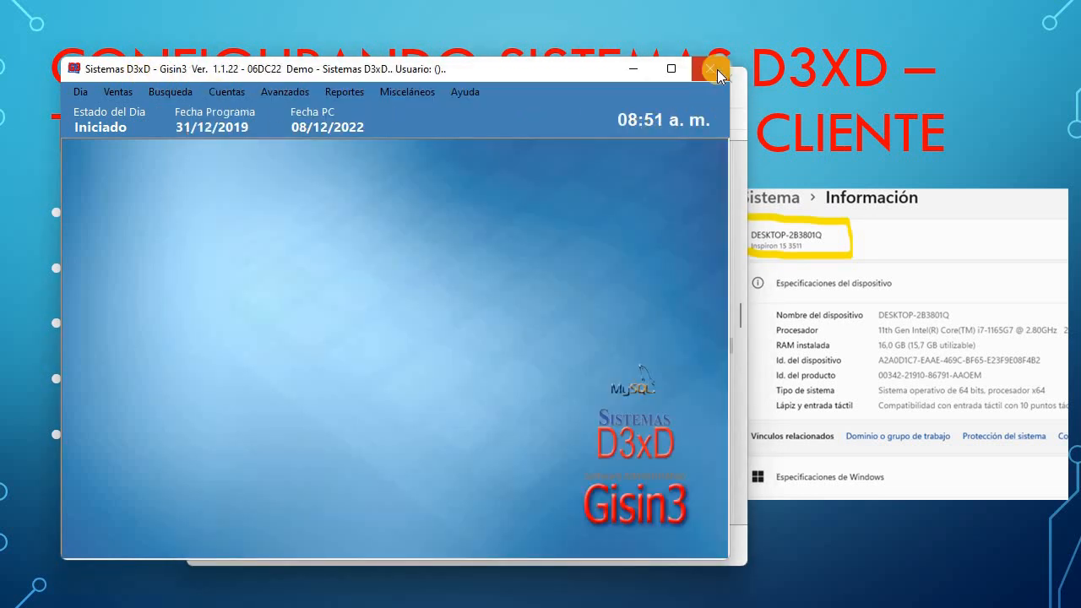
Cancel exiting Gisin3 with No and dismiss the Ventas options.
click(447, 310)
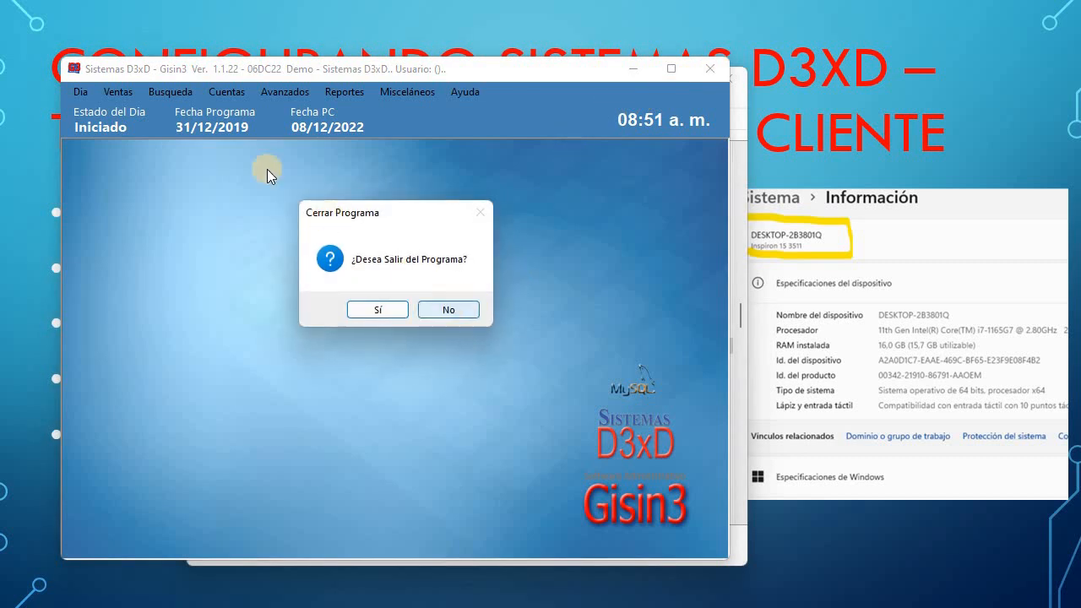
click(119, 91)
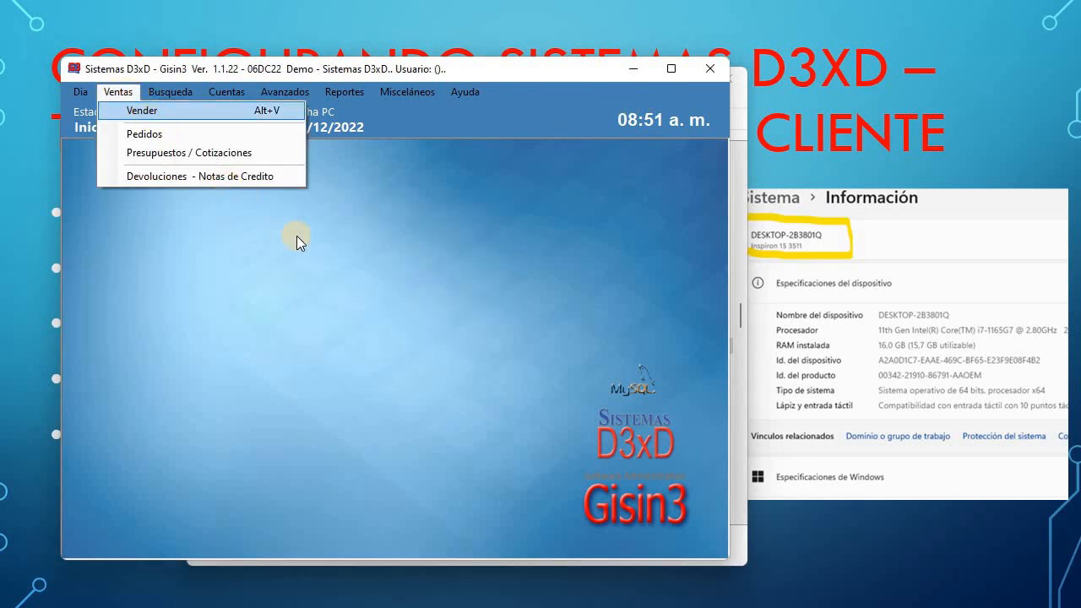
click(335, 289)
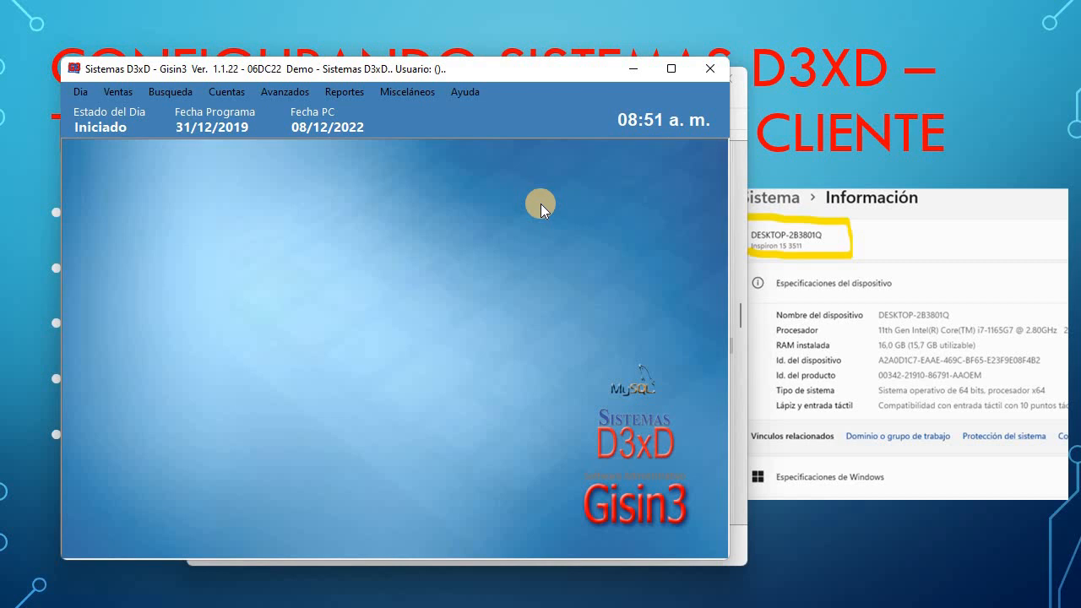
Move the MySQL E00 error dialog aside and return to the Task Manager services list.
drag(411, 221, 382, 231)
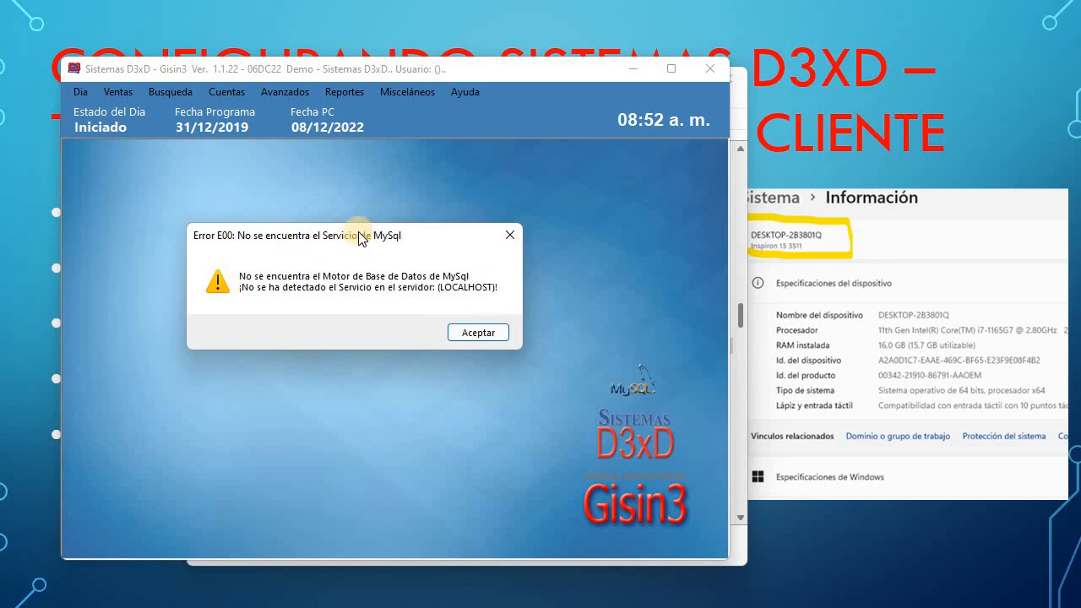
drag(367, 244, 358, 280)
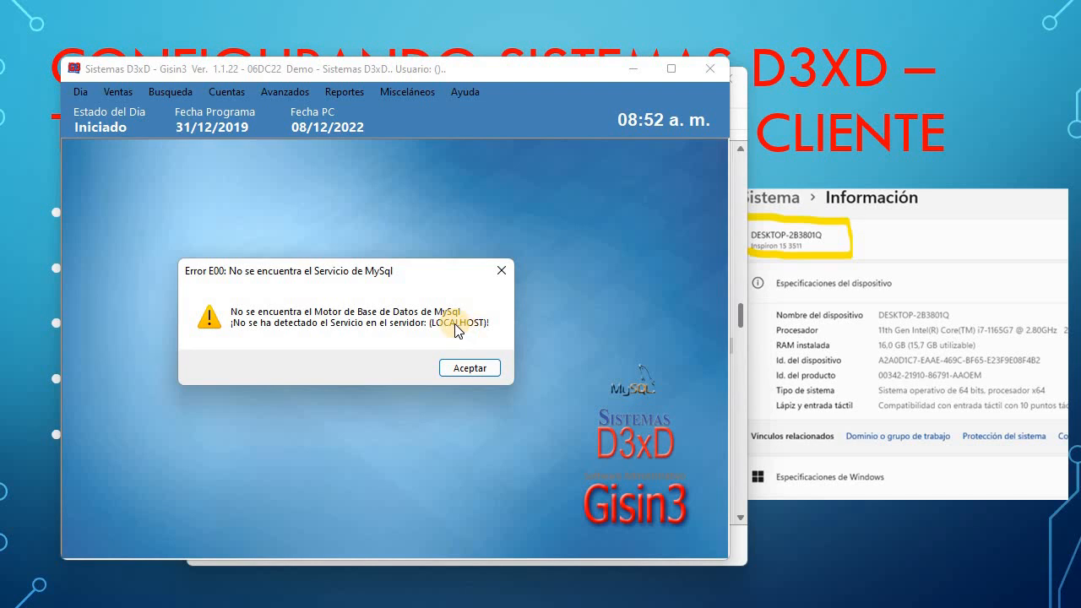
drag(370, 271, 441, 244)
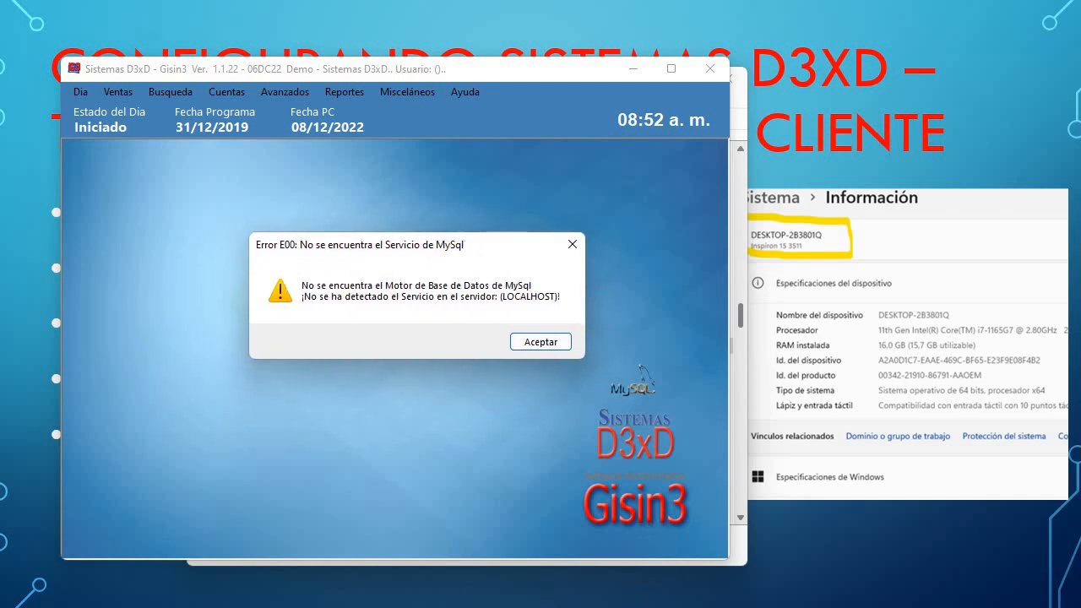
click(738, 549)
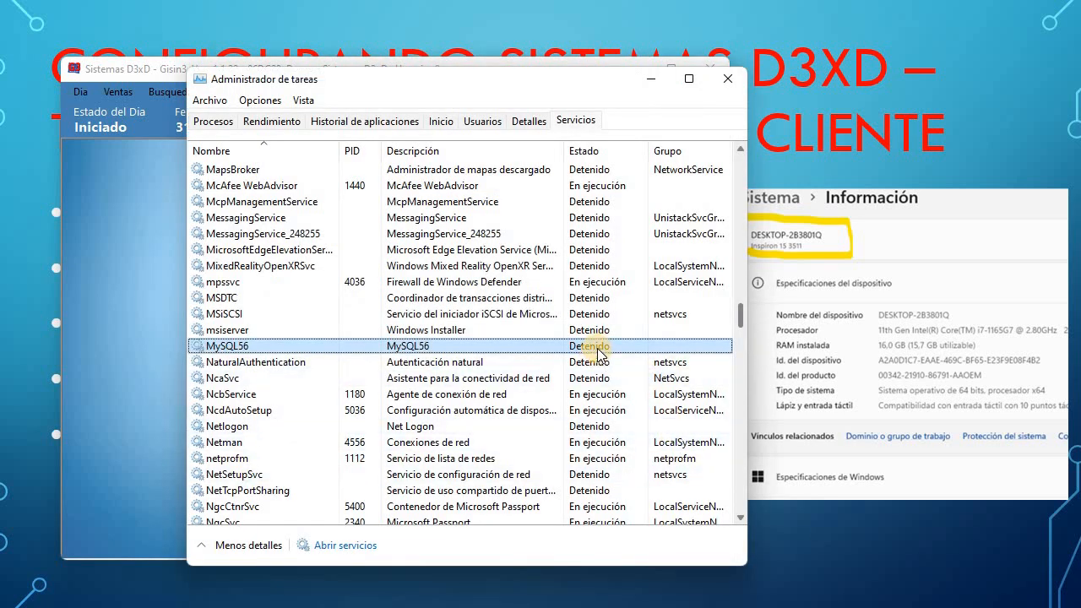
Start MySQL56 with Iniciar, then accept Gisin3's E00 MySQL error with Aceptar.
right_click(456, 349)
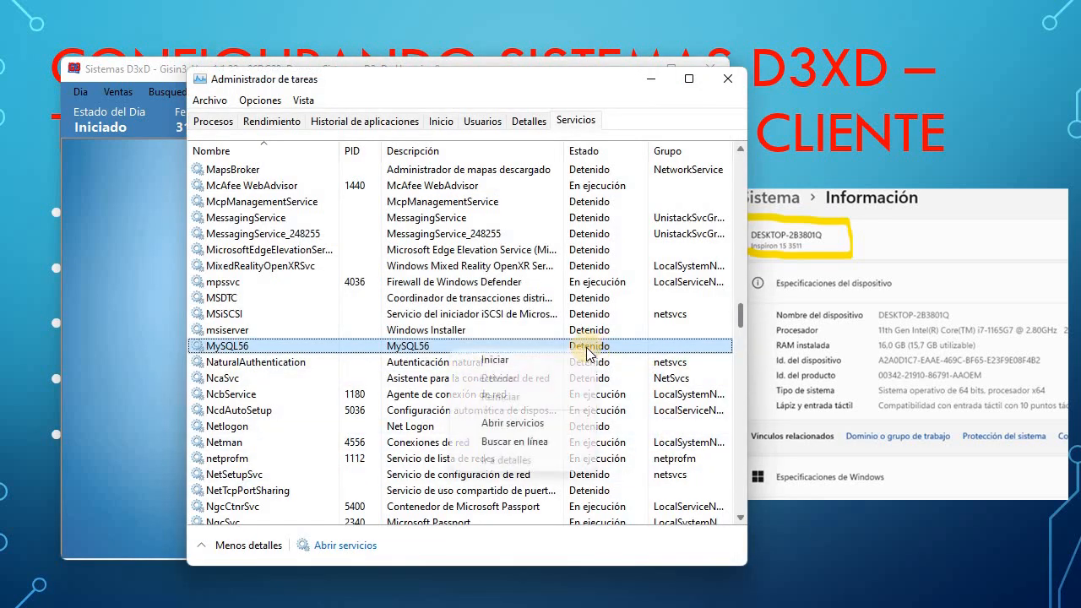
click(481, 357)
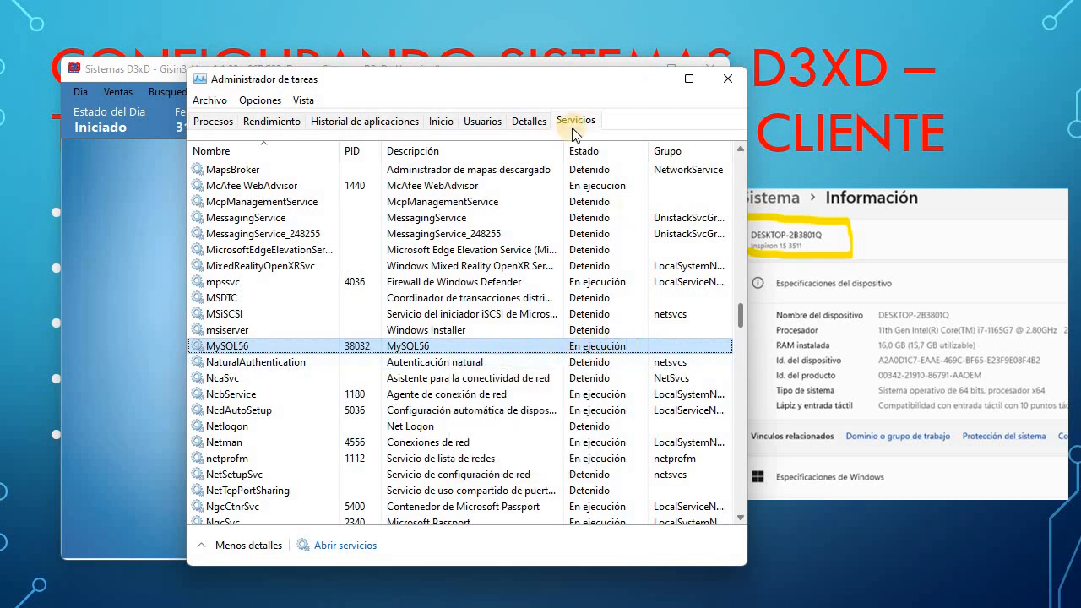
click(180, 133)
click(541, 342)
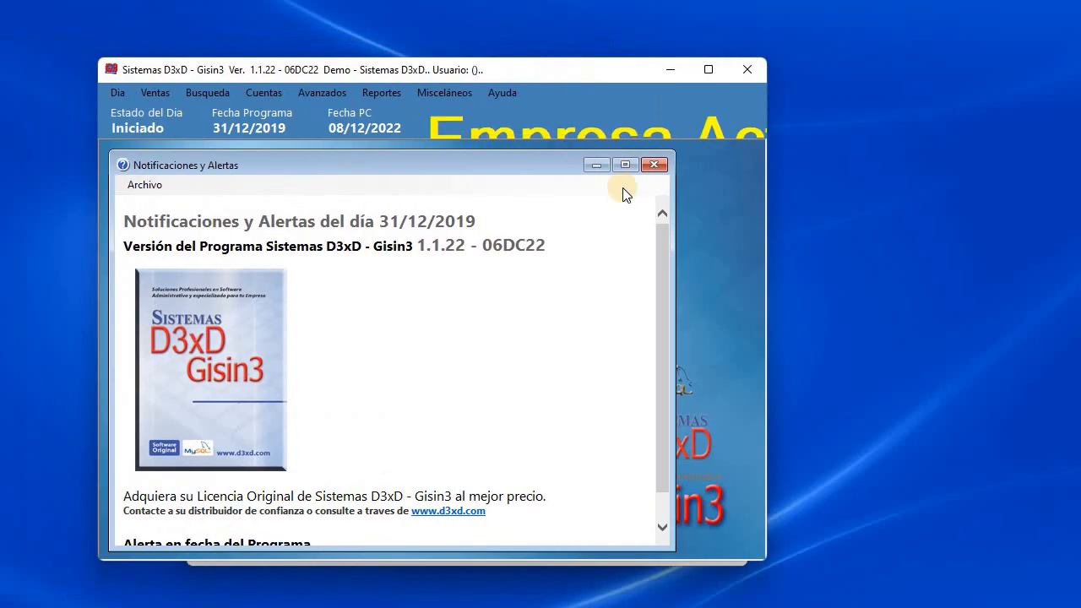
Dismiss the 31/12/2019 Notificaciones y Alertas, close Task Manager, and enlarge the Gisin3 main window.
click(663, 168)
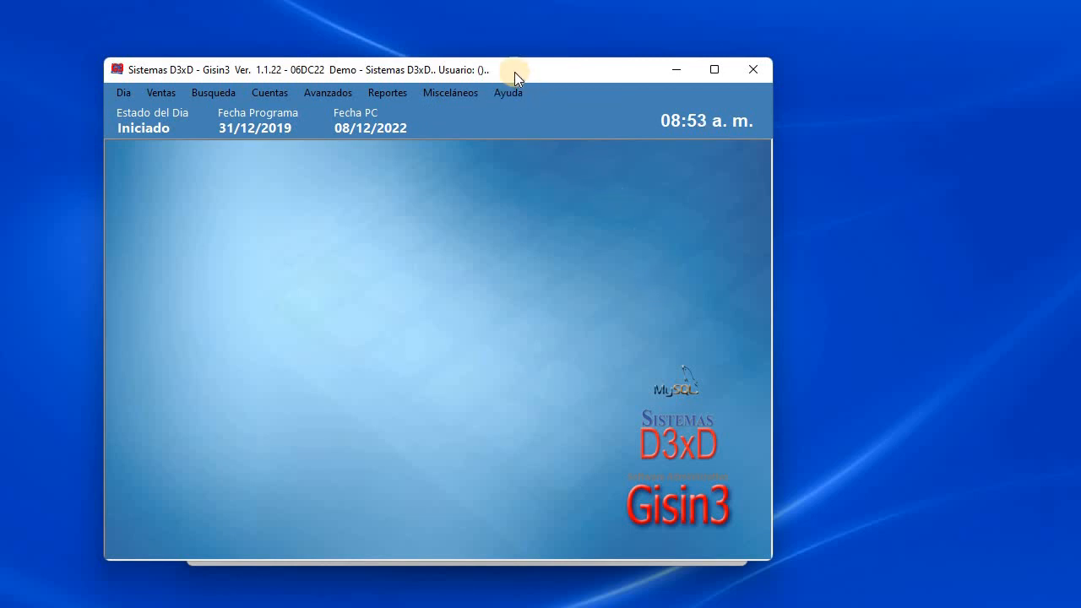
drag(516, 72, 540, 150)
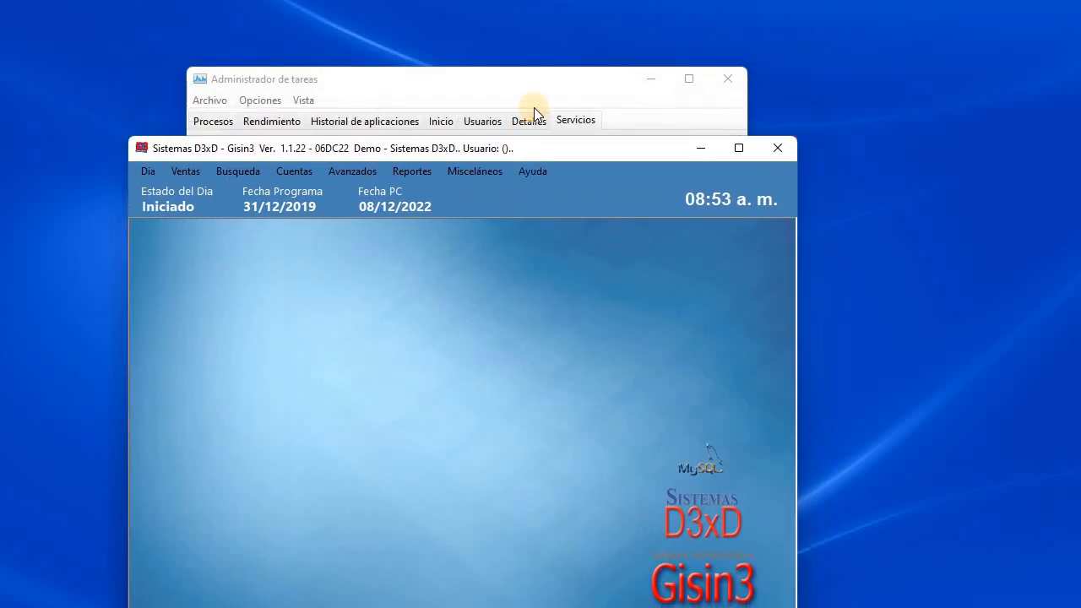
click(693, 88)
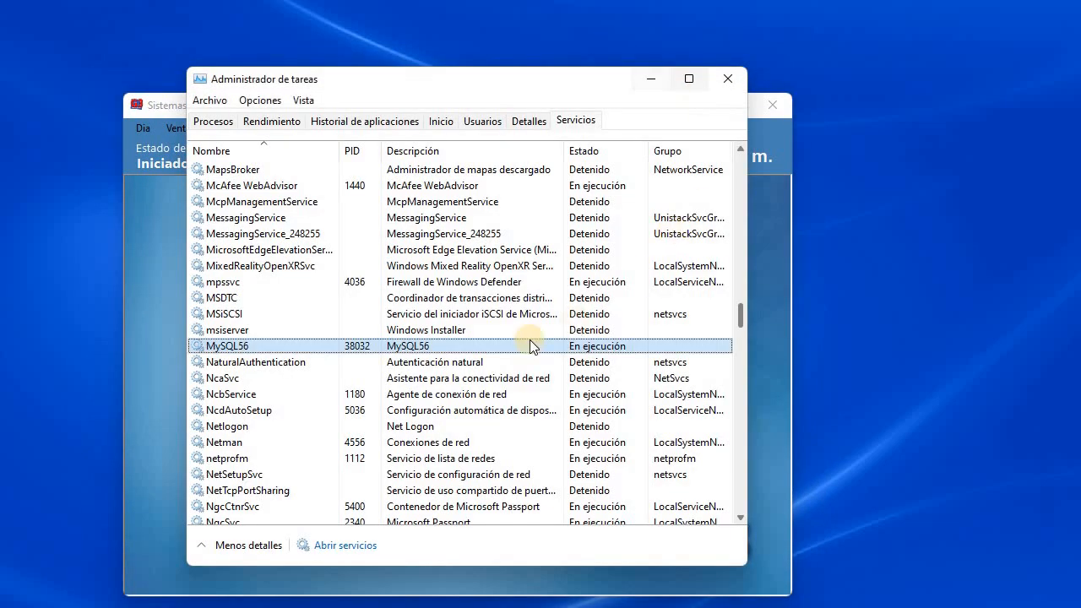
click(741, 83)
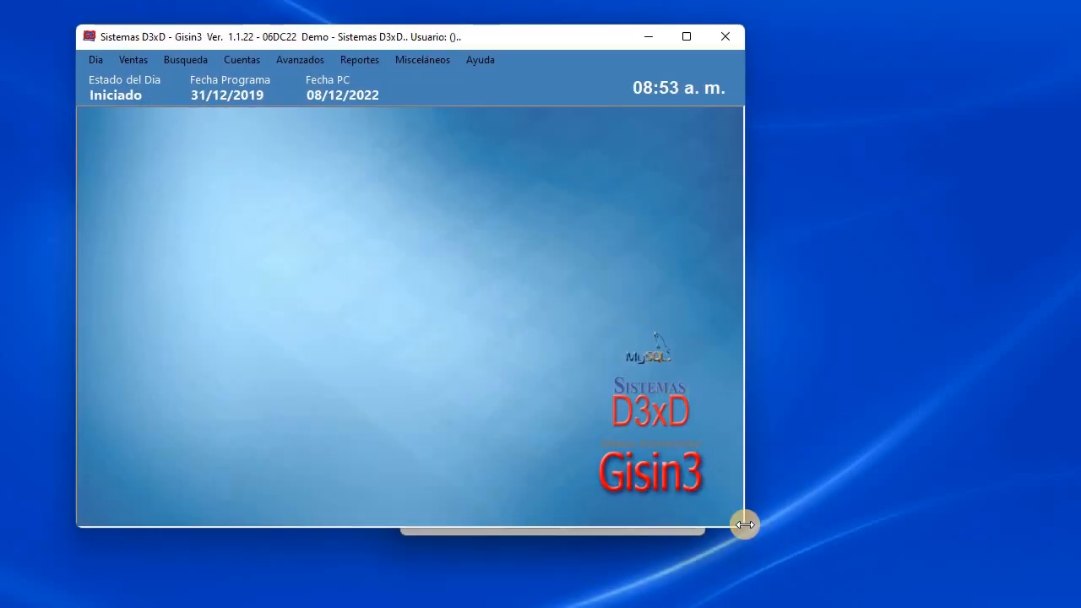
drag(741, 525, 817, 581)
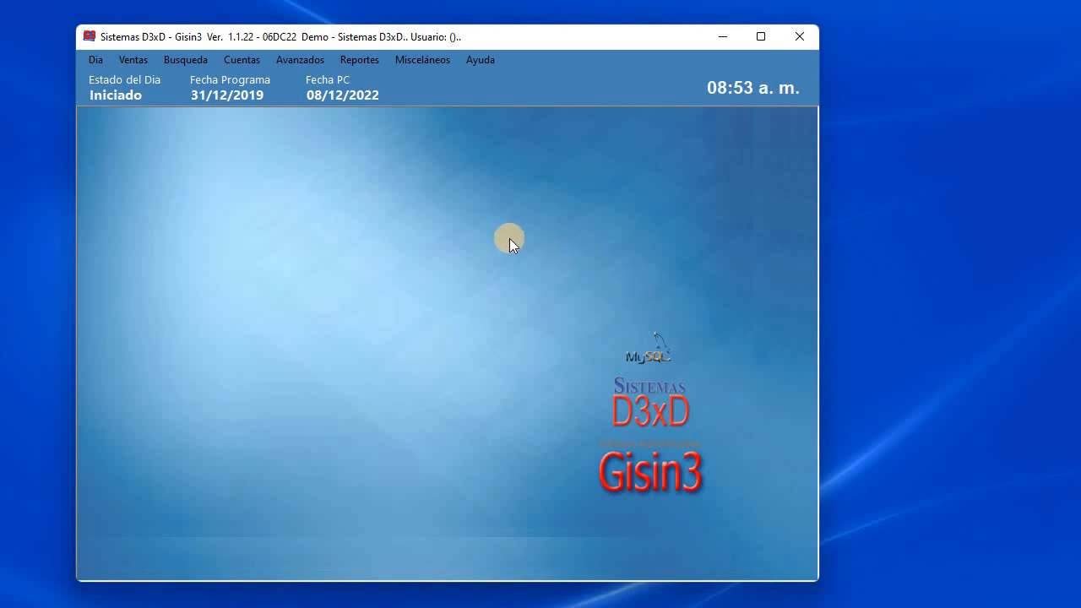